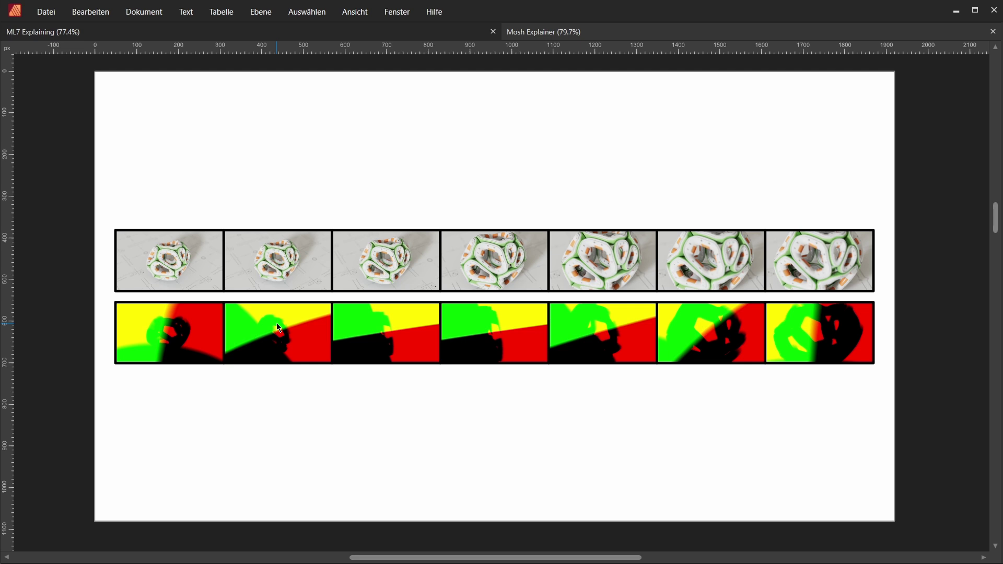
# Step: Step through the Mosh Explainer pages to examine how motion vectors successively displace the rendered frames
pyautogui.hotkey('ctrl', 'z')
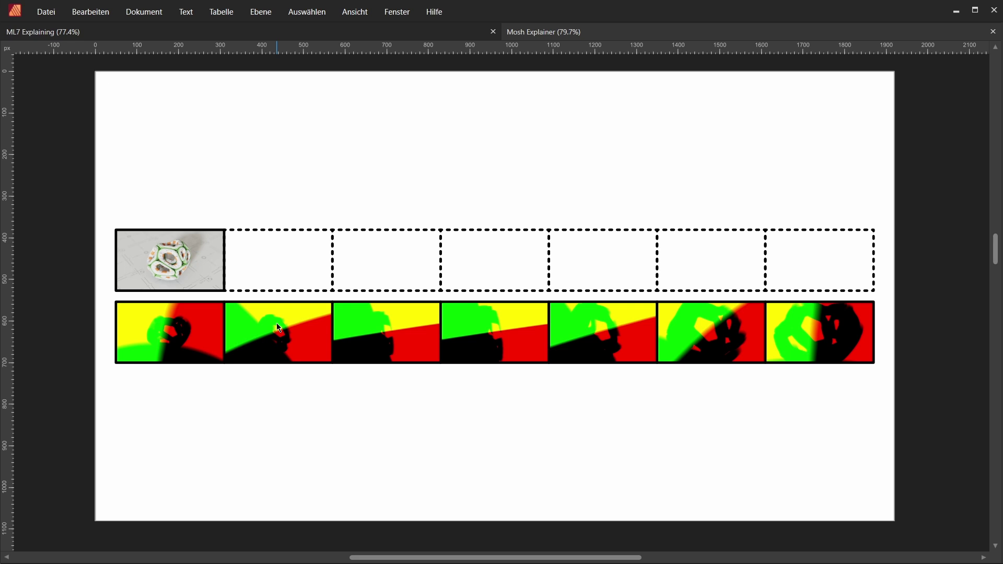
pyautogui.hotkey('ctrl', 'shift', 'z')
pyautogui.hotkey('ctrl', 'shift', 'z')
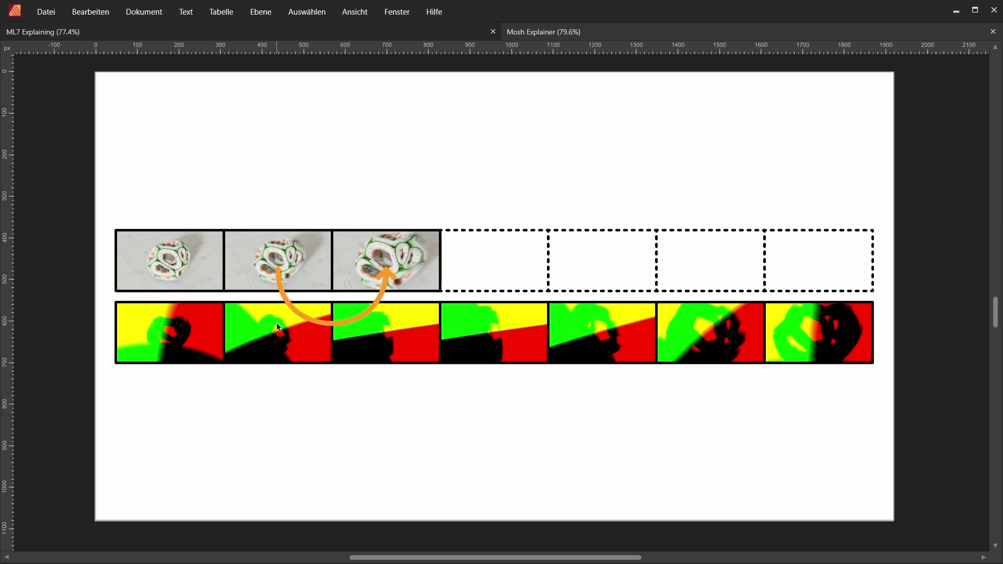
pyautogui.hotkey('ctrl', 'shift', 'z')
pyautogui.hotkey('ctrl', 'shift', 'z')
pyautogui.hotkey('ctrl', 'shift', 'z')
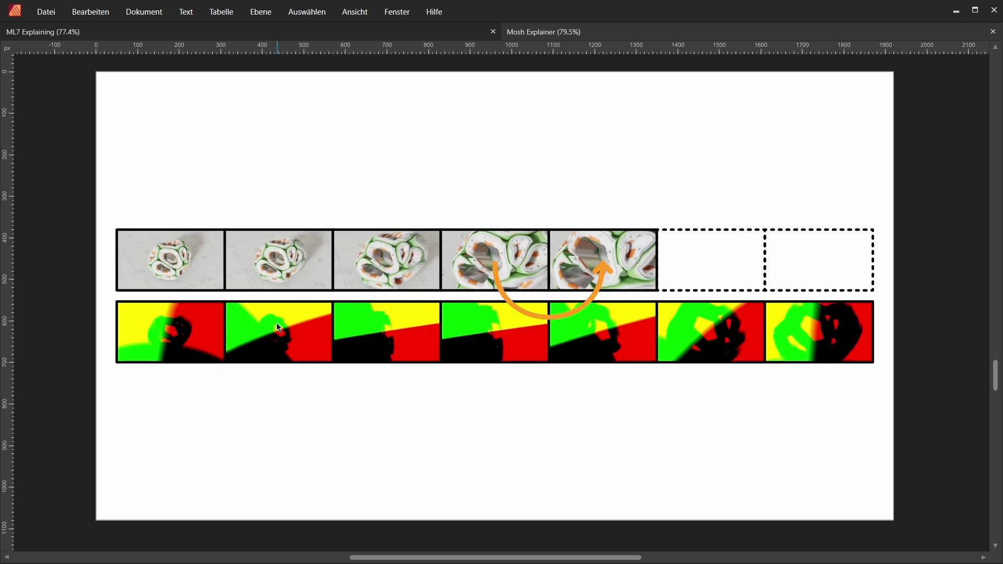
pyautogui.hotkey('ctrl', 'shift', 'z')
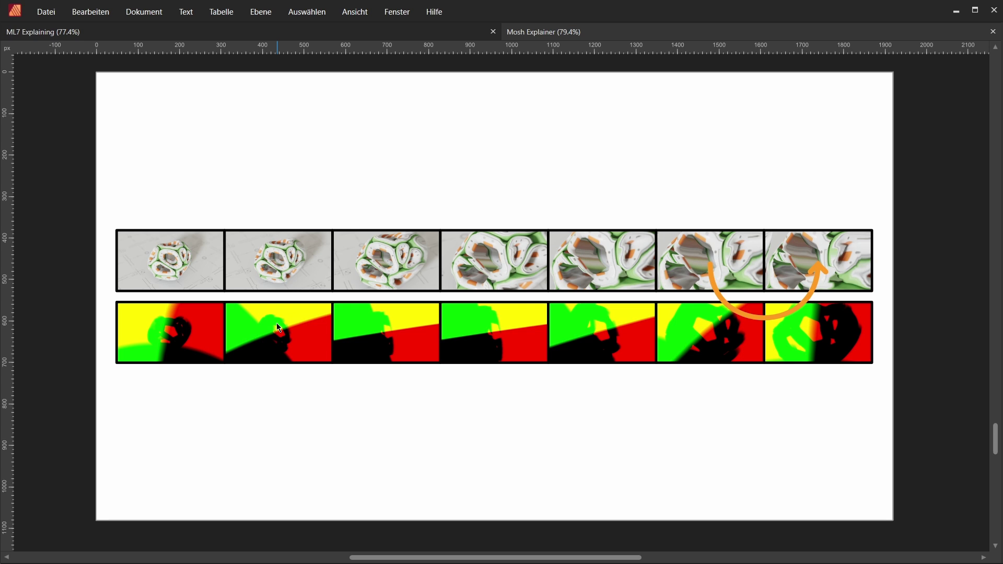
pyautogui.scroll(-10, 277, 325)
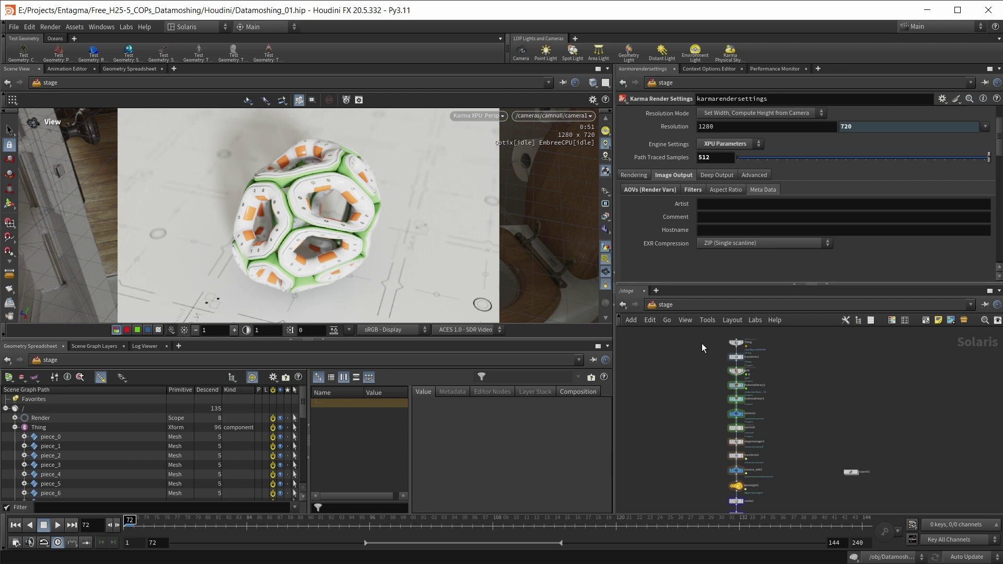
# Step: Switch to Houdini and inspect the Solaris stage's node chain and the cache1 node's caching settings
pyautogui.moveTo(701, 343); pyautogui.dragTo(781, 491)
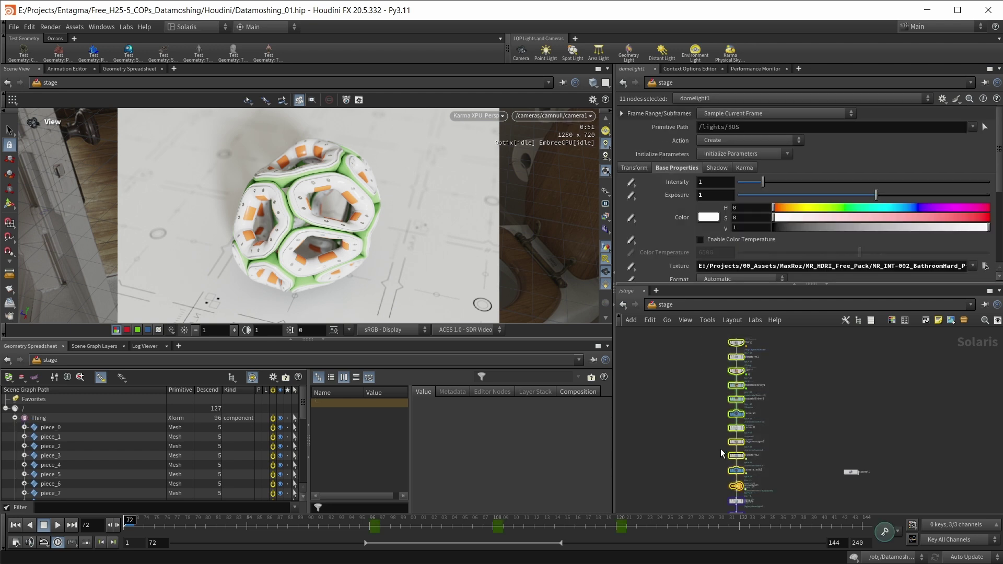
pyautogui.scroll(5, 803, 440)
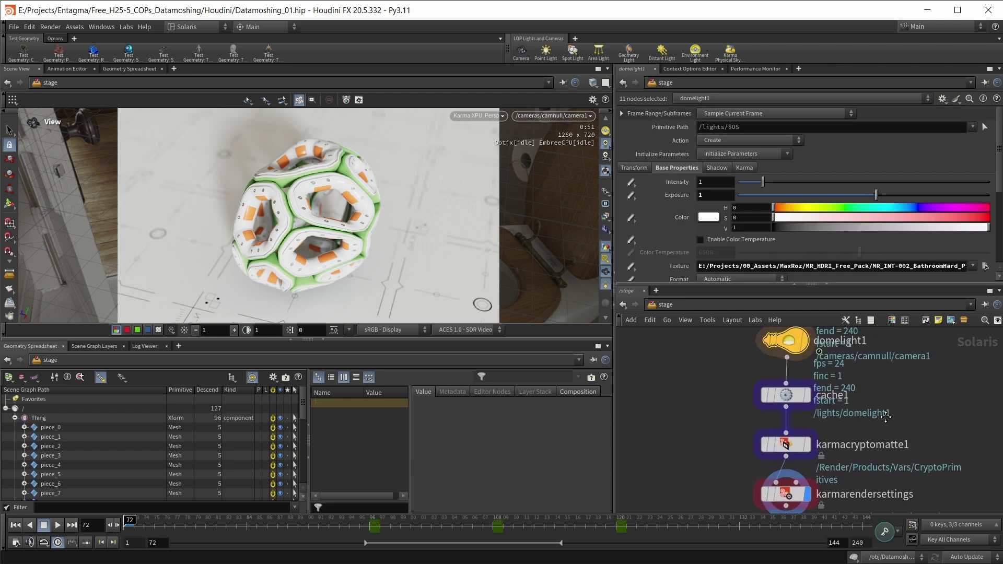
pyautogui.click(818, 429)
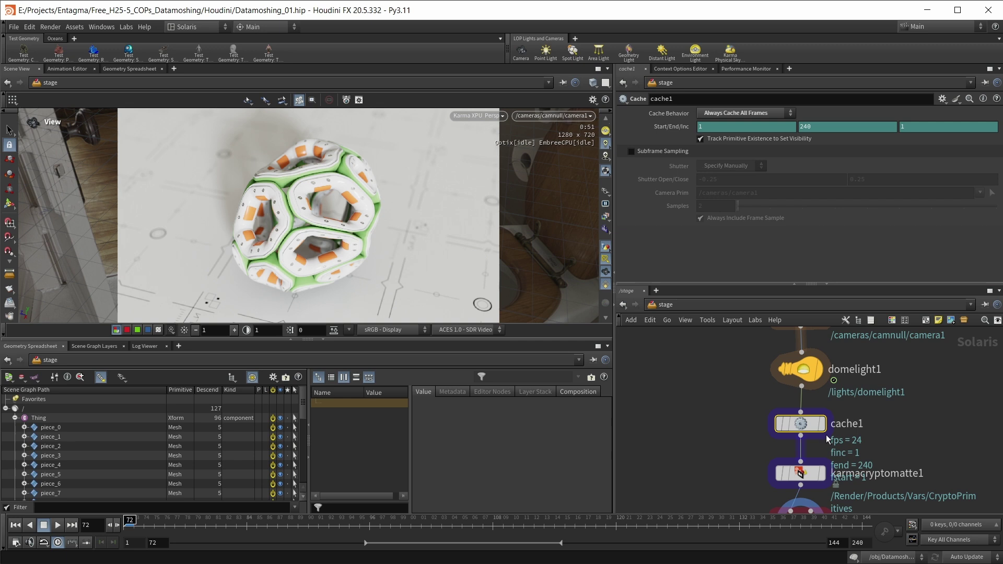
pyautogui.moveTo(803, 429)
pyautogui.moveTo(729, 431); pyautogui.dragTo(716, 390, button='middle')
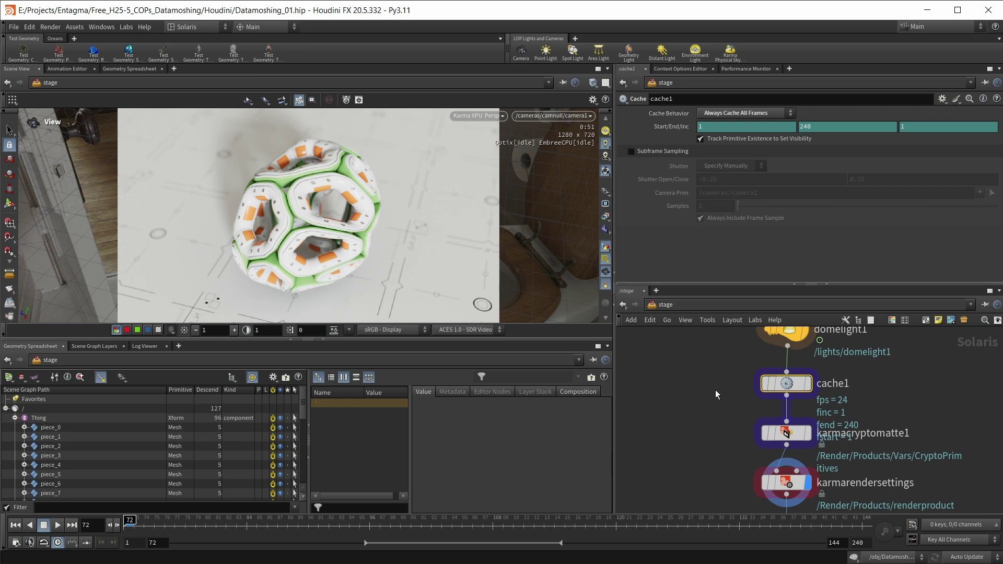
# Step: Examine the Cryptomatte IDs on karmacryptomatte1 and the Motion Vectors AOV in karmarendersettings
pyautogui.click(786, 432)
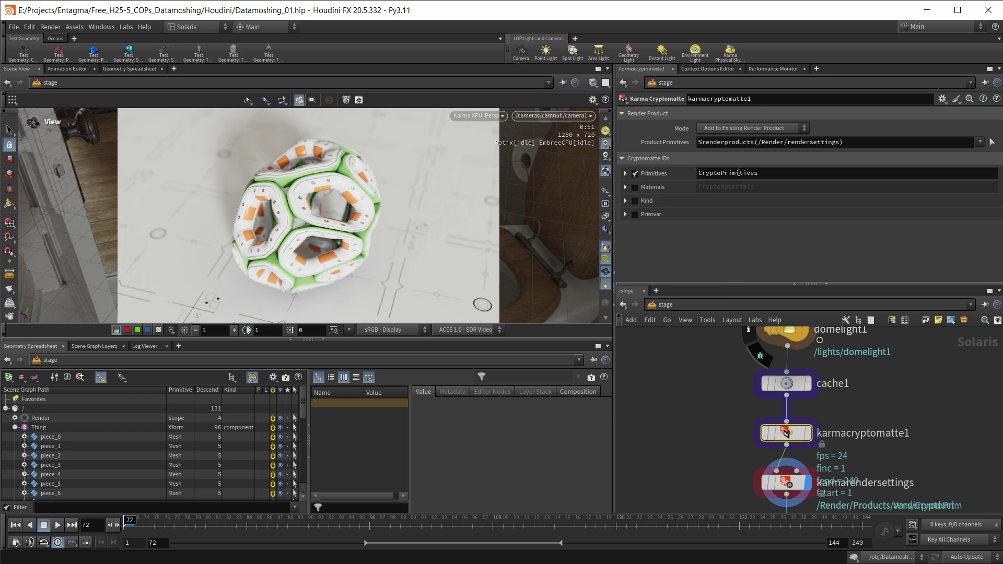
pyautogui.click(786, 482)
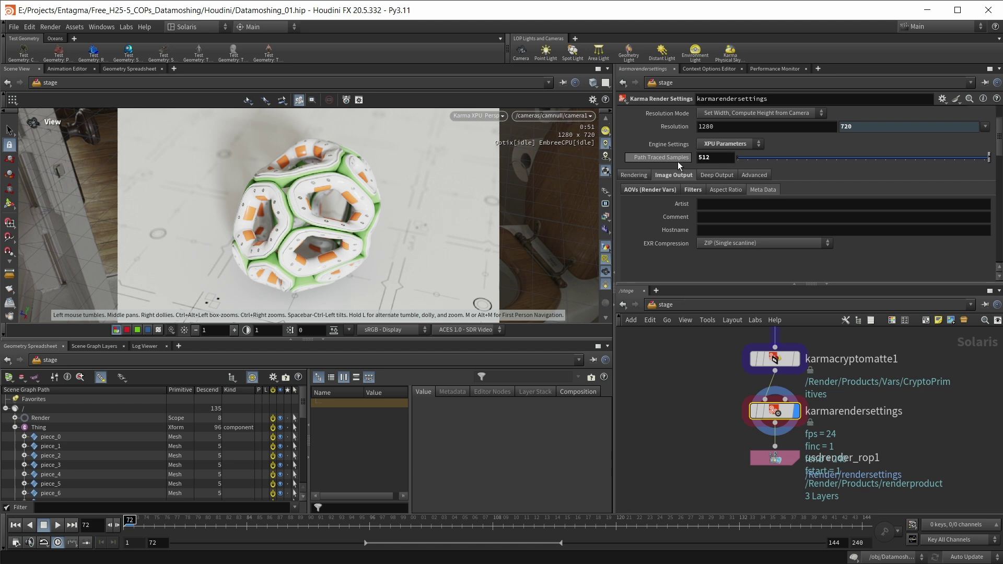
pyautogui.click(660, 190)
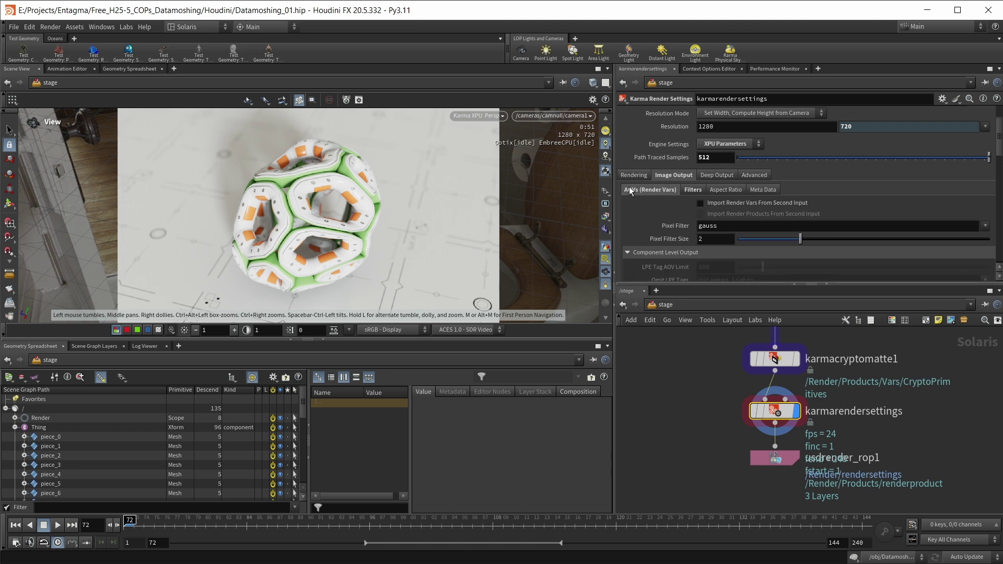
pyautogui.scroll(-5, 642, 137)
pyautogui.scroll(-3, 643, 137)
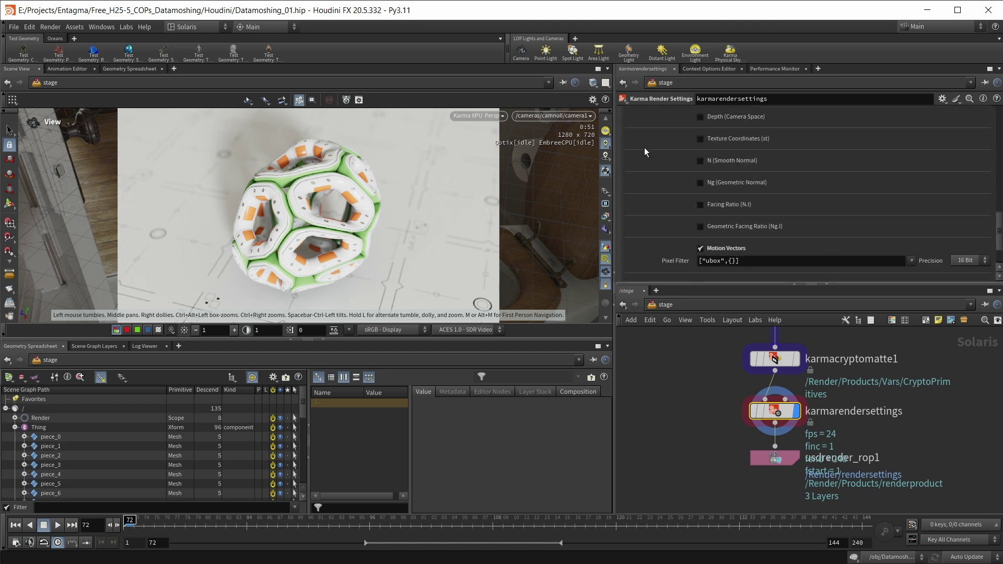
pyautogui.click(712, 249)
# Step: Revisit karmacryptomatte1, then review the denoiser filter and EXR compression choices in karmarendersettings
pyautogui.click(786, 362)
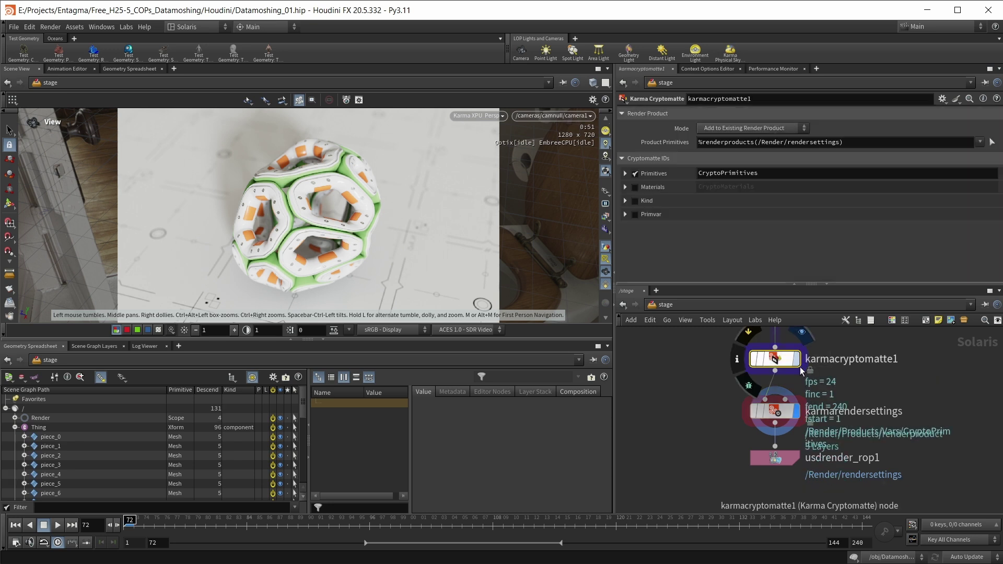
pyautogui.click(778, 415)
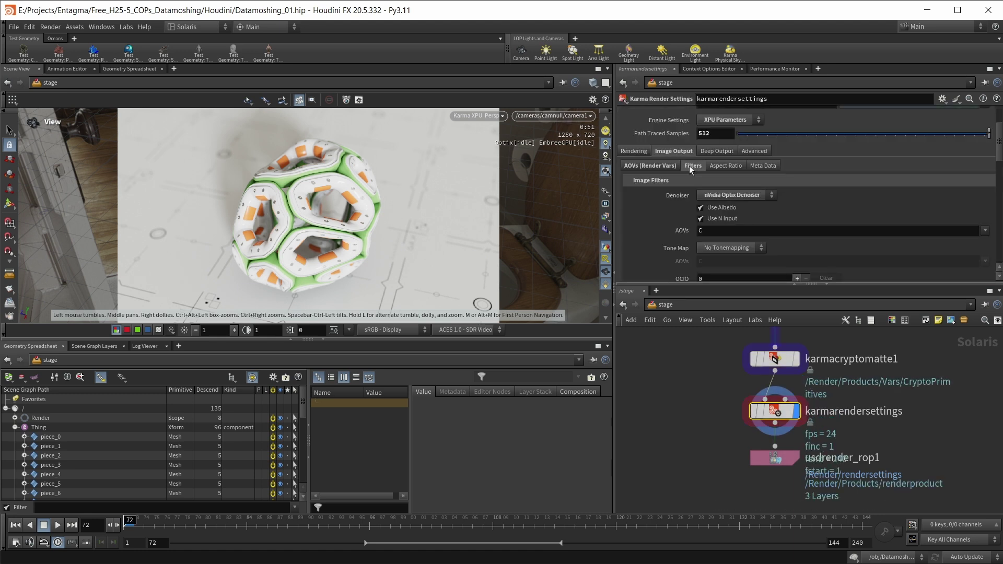
pyautogui.click(762, 166)
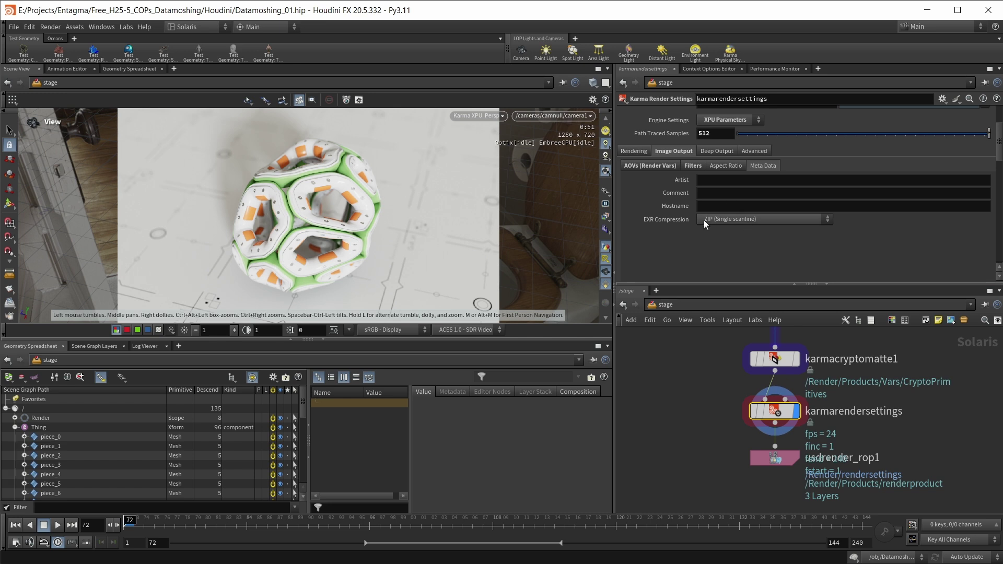
pyautogui.click(722, 221)
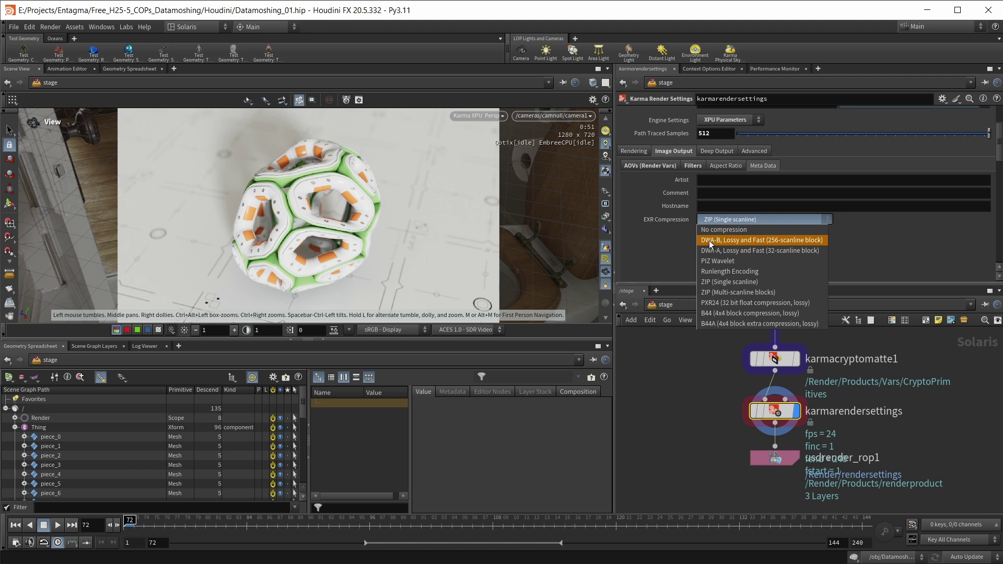
pyautogui.click(648, 247)
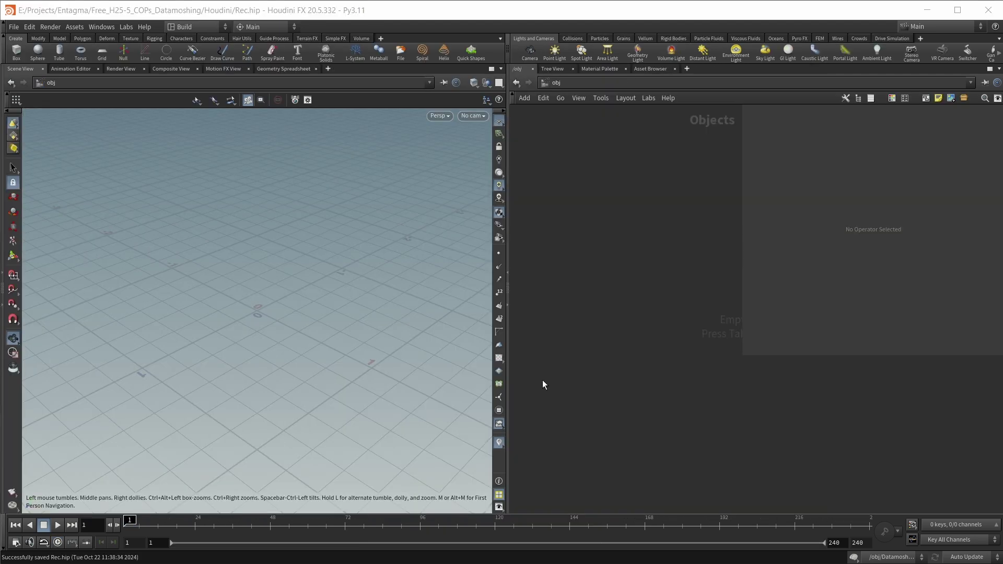
# Step: Widen the network pane of the Rec.hip scene and add a Geometry node at object level
pyautogui.moveTo(508, 374); pyautogui.dragTo(490, 374)
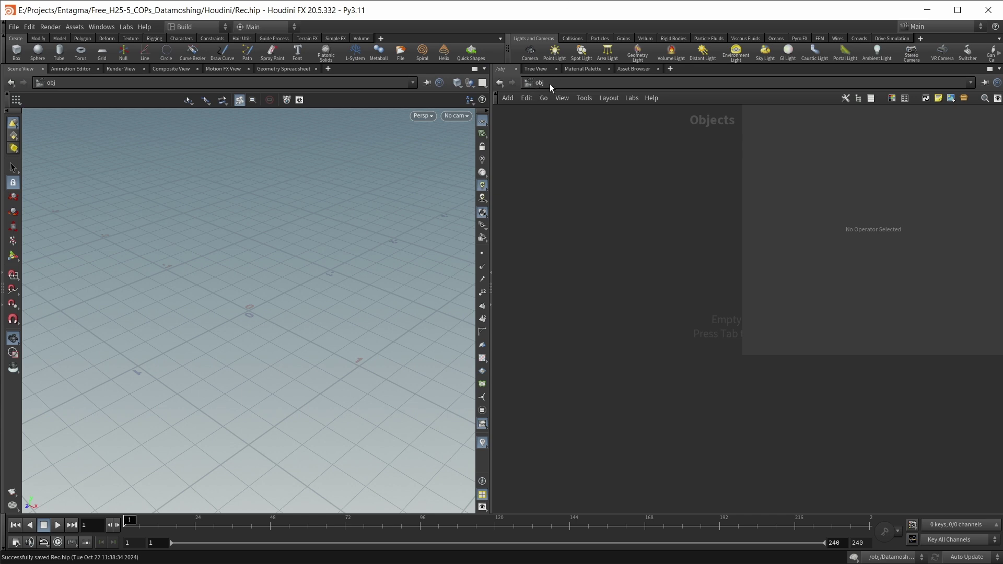
pyautogui.press('Tab')
pyautogui.write('geo')
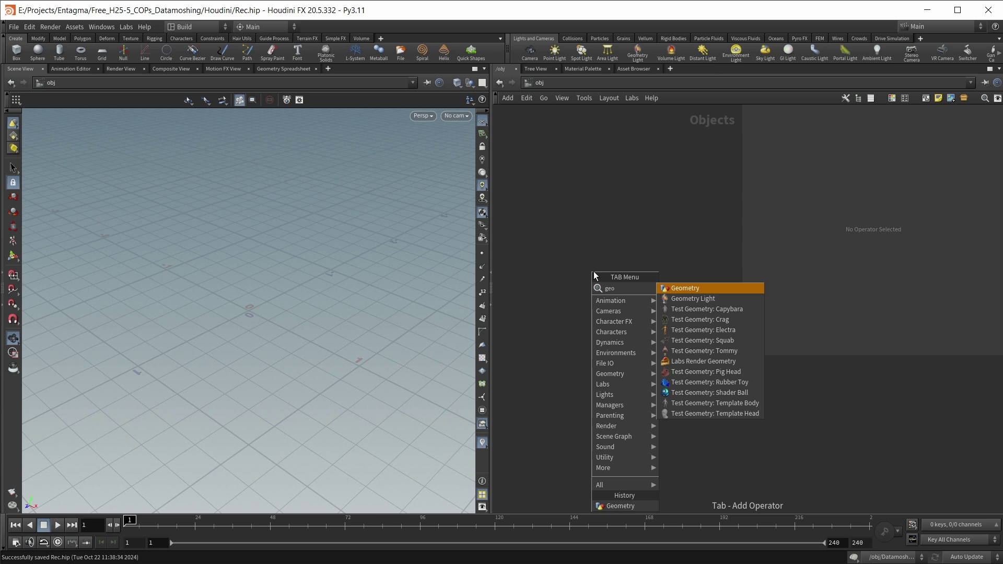
pyautogui.press('Return')
pyautogui.click(593, 271)
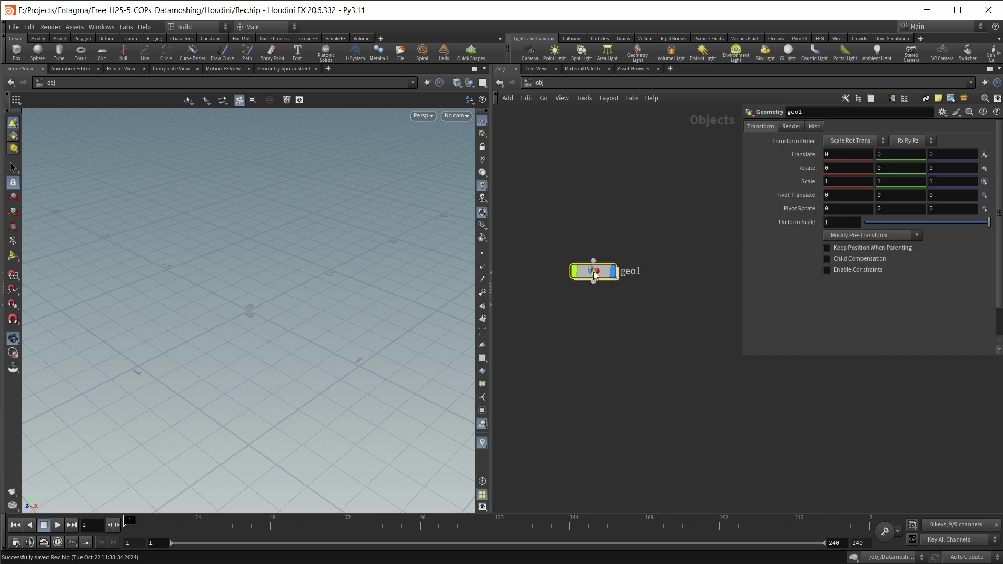
# Step: Add a COP Network node inside geo1
pyautogui.doubleClick(593, 271)
pyautogui.press('Tab')
pyautogui.write('cop')
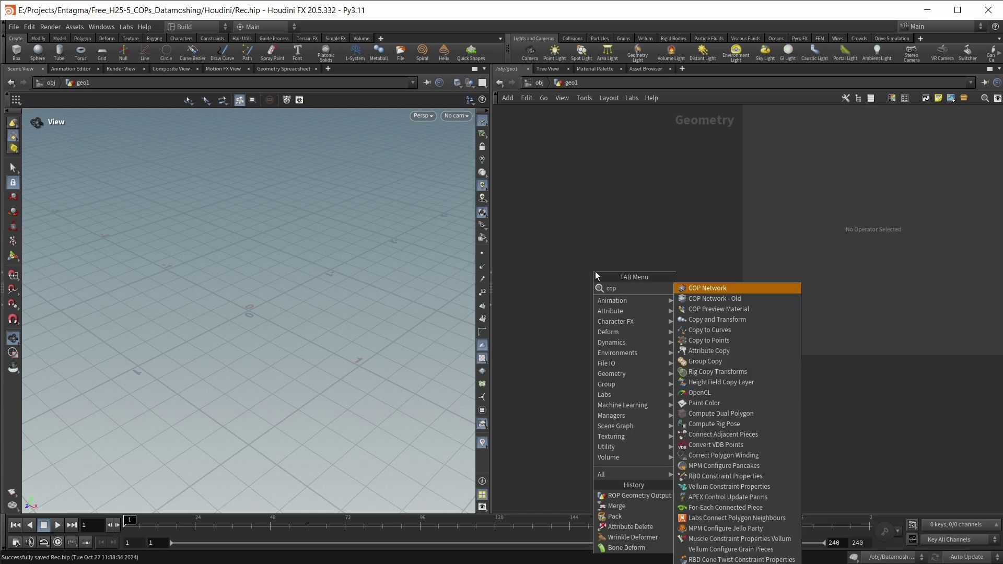
pyautogui.press('Return')
pyautogui.click(595, 271)
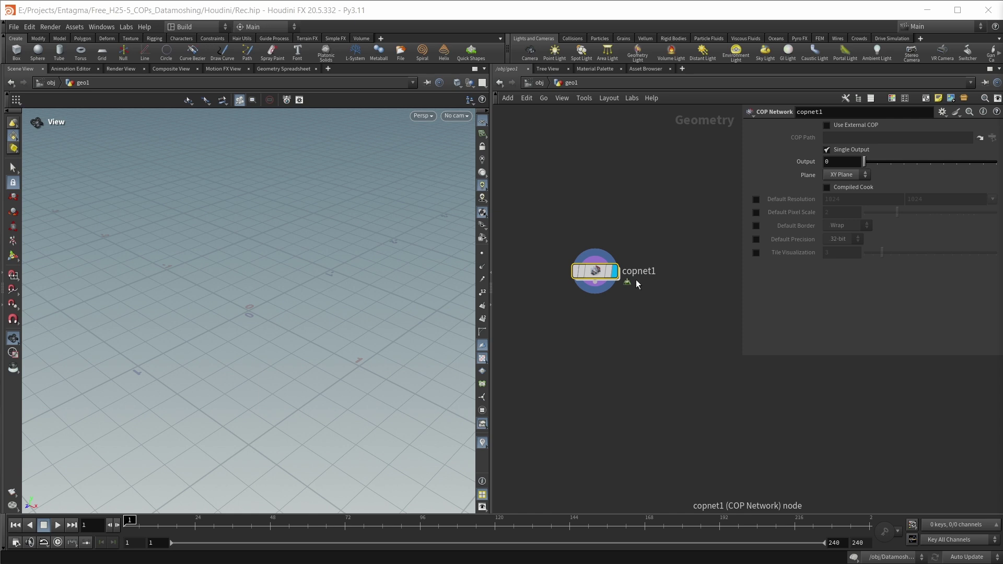
# Step: Add a File node inside copnet1 and load the image sequence Datamoshing_01.karmarendersettings.$F4.exr from $HIP/render
pyautogui.doubleClick(597, 271)
pyautogui.press('Tab')
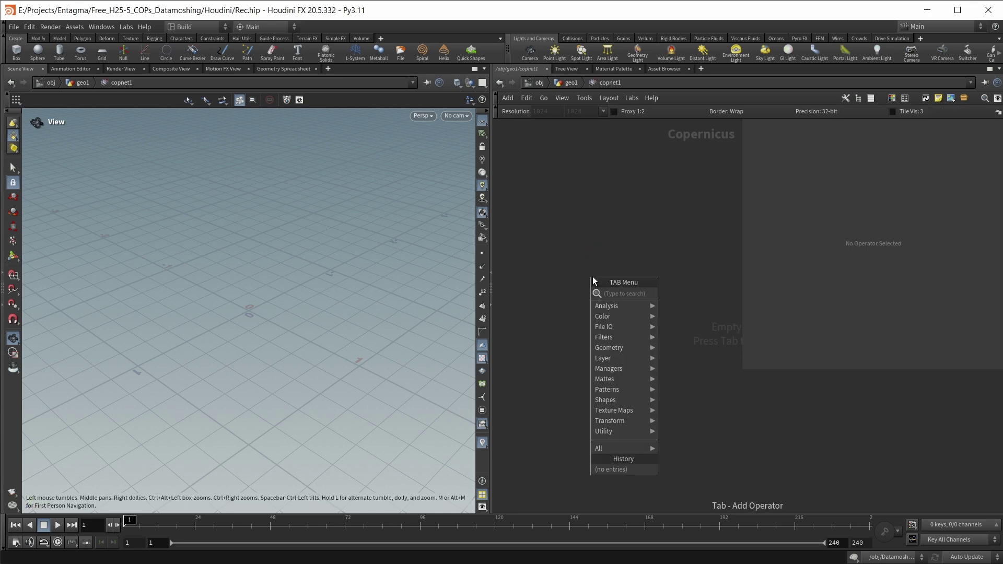
pyautogui.write('file')
pyautogui.press('Return')
pyautogui.click(593, 276)
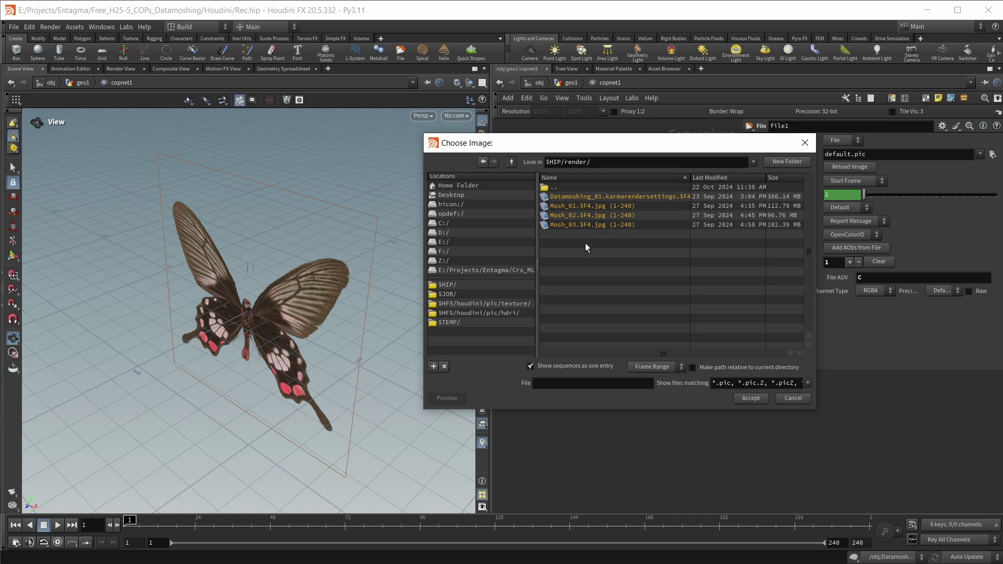
pyautogui.moveTo(537, 209); pyautogui.dragTo(453, 214)
pyautogui.click(584, 198)
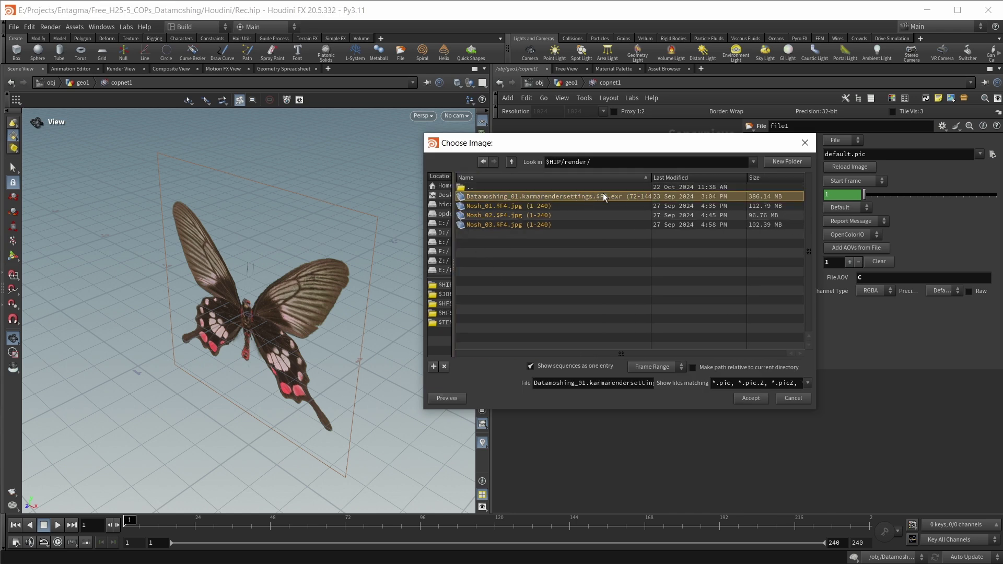
pyautogui.moveTo(651, 178); pyautogui.dragTo(690, 179)
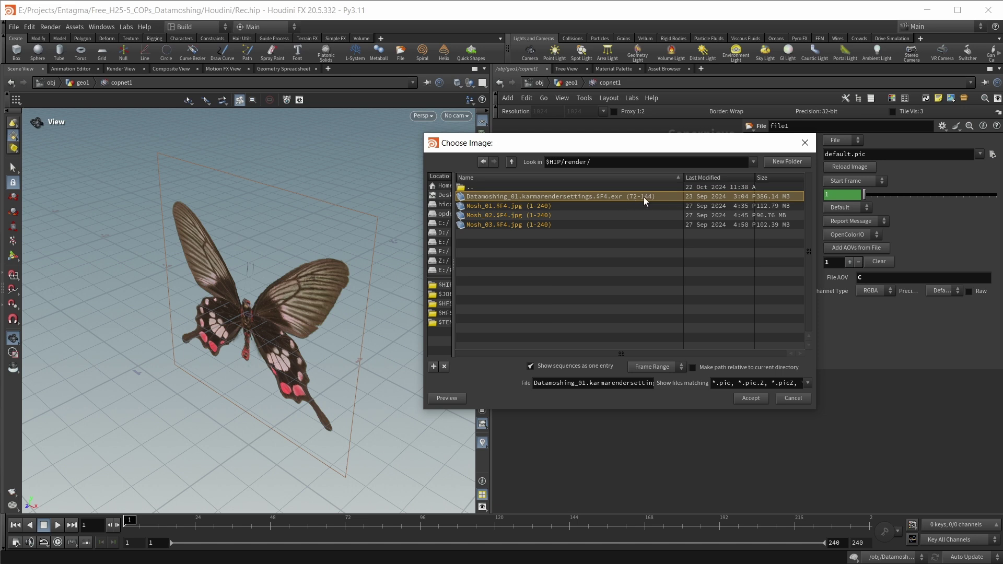
pyautogui.click(747, 399)
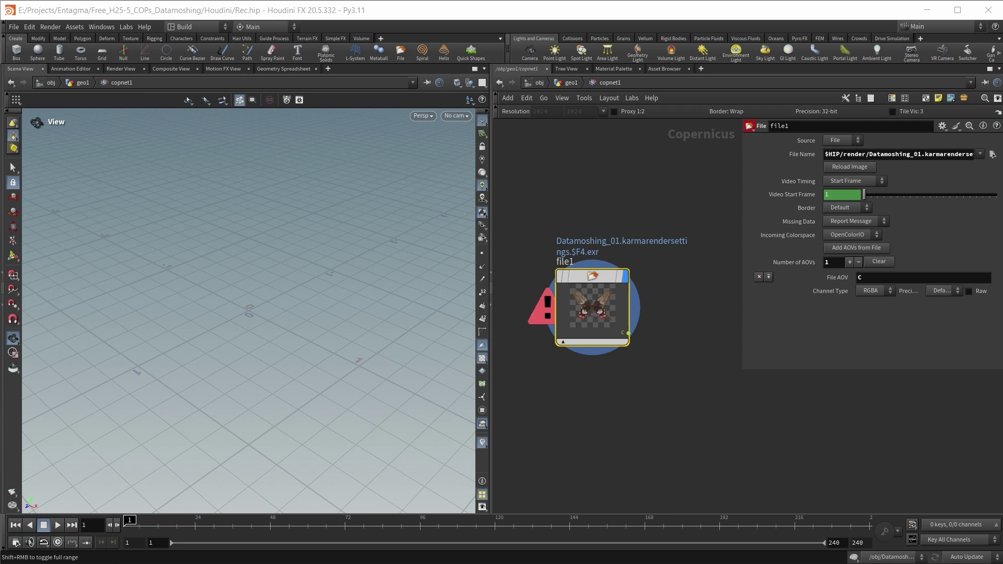
# Step: Set the scene's frame range to 72–144 to match the rendered sequence
pyautogui.write('72')
pyautogui.press('Tab')
pyautogui.write('144')
pyautogui.press('Return')
pyautogui.press('Up')
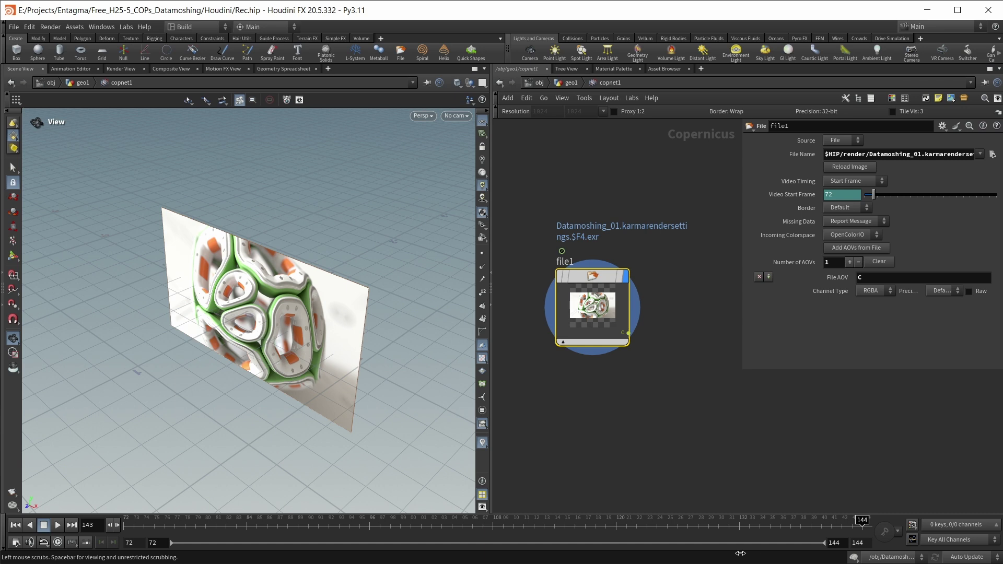
# Step: Enable the viewport's Color Correction controls and set the view transform to ACES 1.0 - SDR Video
pyautogui.moveTo(312, 365); pyautogui.dragTo(384, 430)
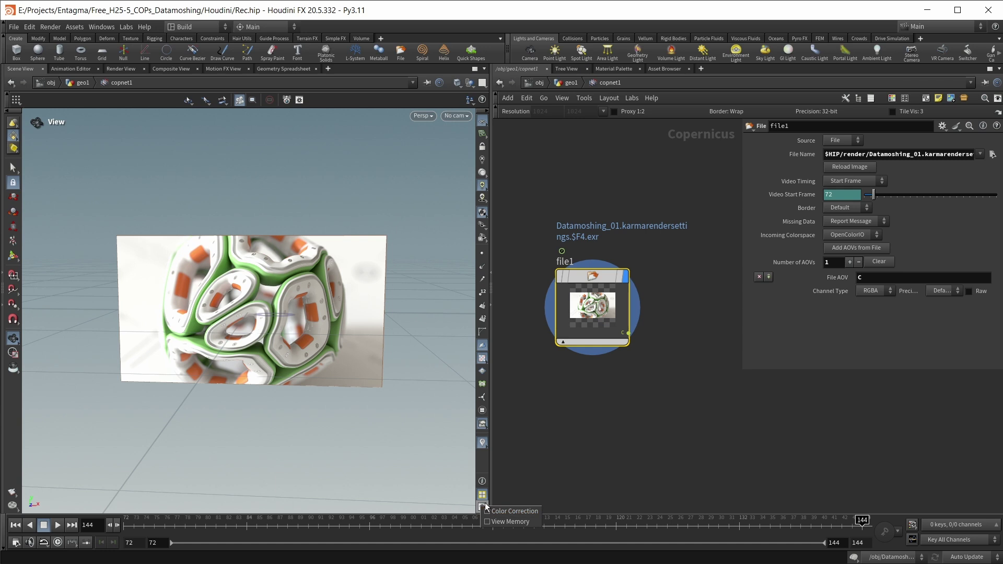
pyautogui.rightClick(483, 510)
pyautogui.click(487, 511)
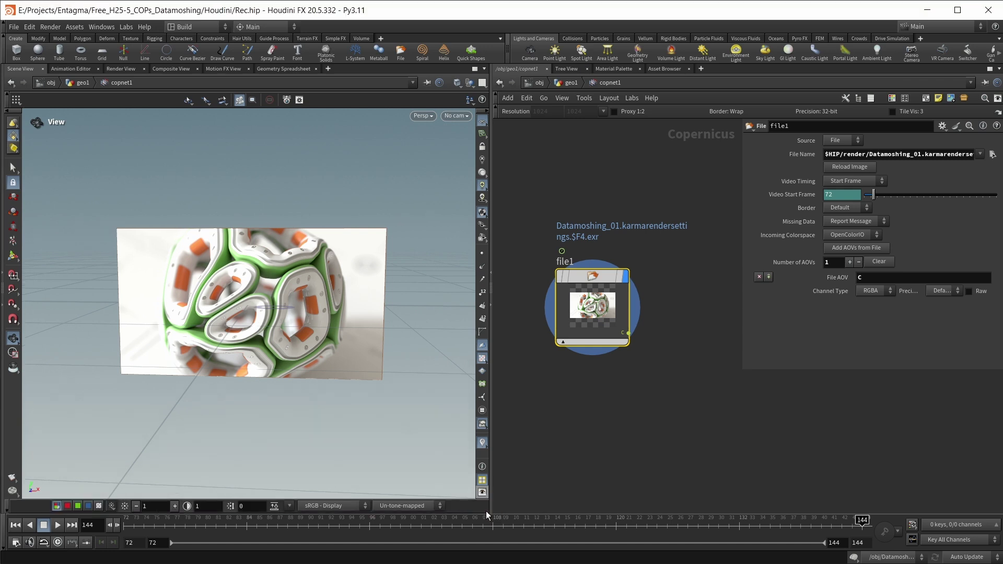
pyautogui.click(405, 506)
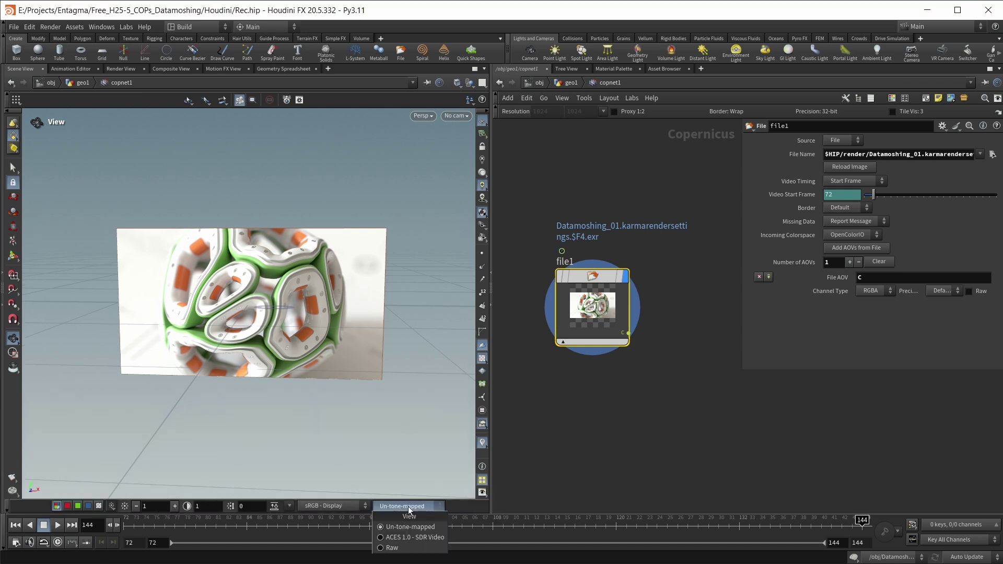
pyautogui.click(402, 538)
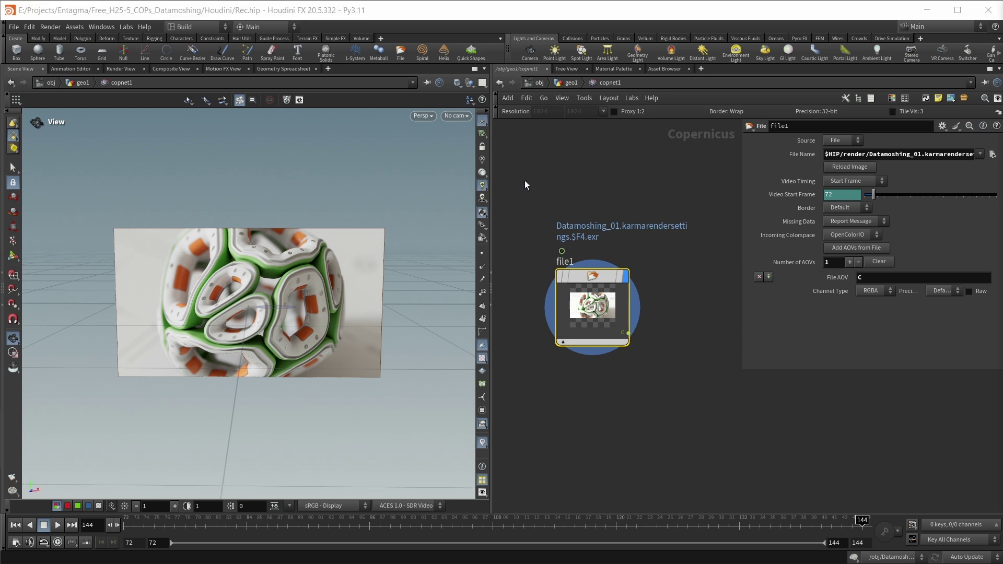
# Step: Go back up to the geo1 network that contains the COP network
pyautogui.moveTo(524, 180); pyautogui.dragTo(659, 397)
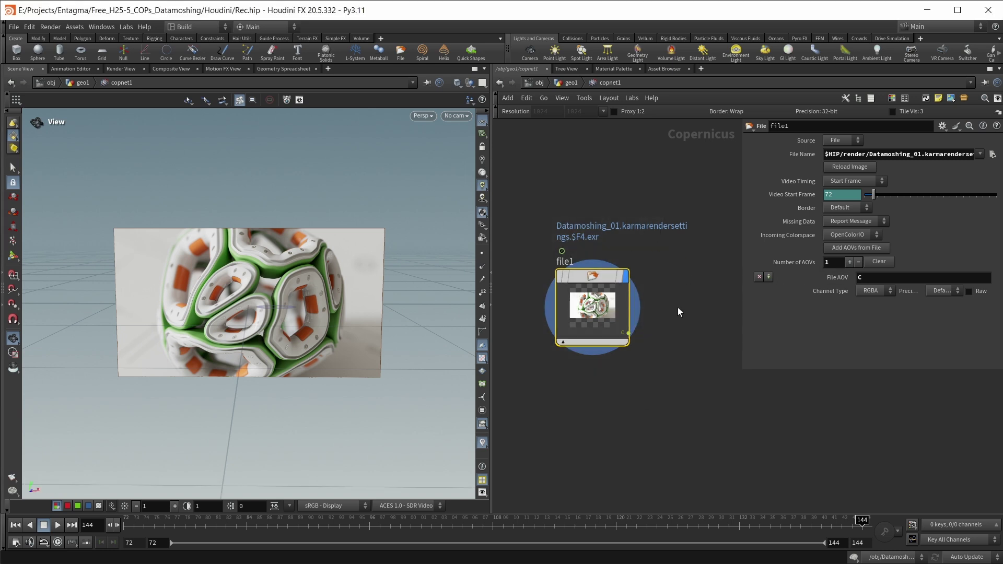
pyautogui.click(575, 82)
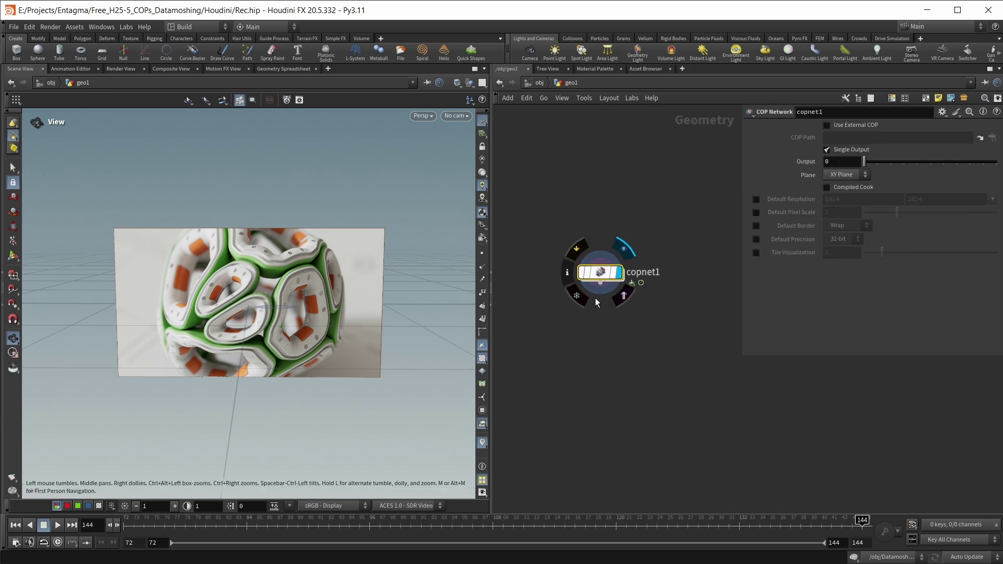
# Step: Add a Solver node beneath copnet1 in geo1 and set its Start Frame to 96
pyautogui.middleClick(603, 277)
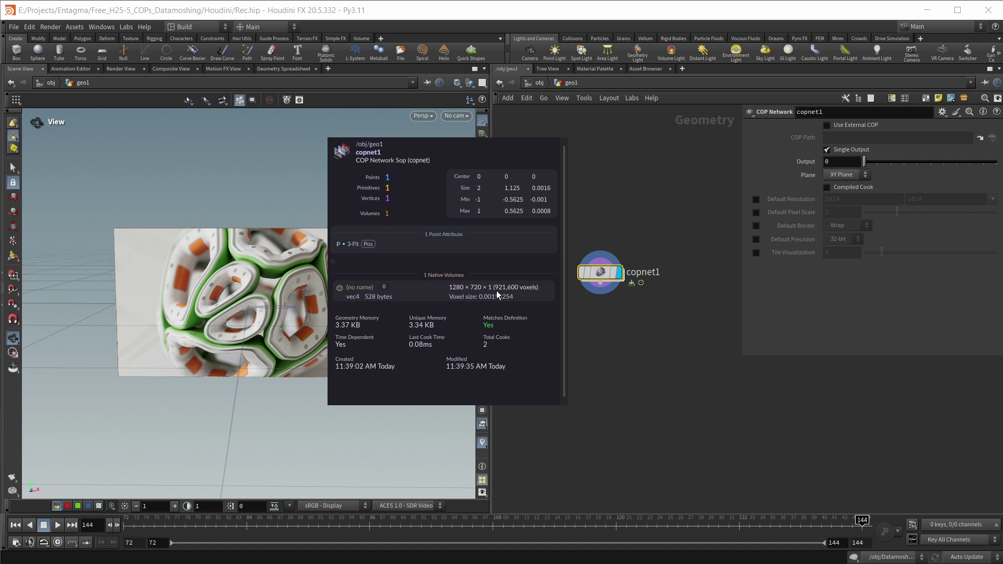
pyautogui.press('Tab')
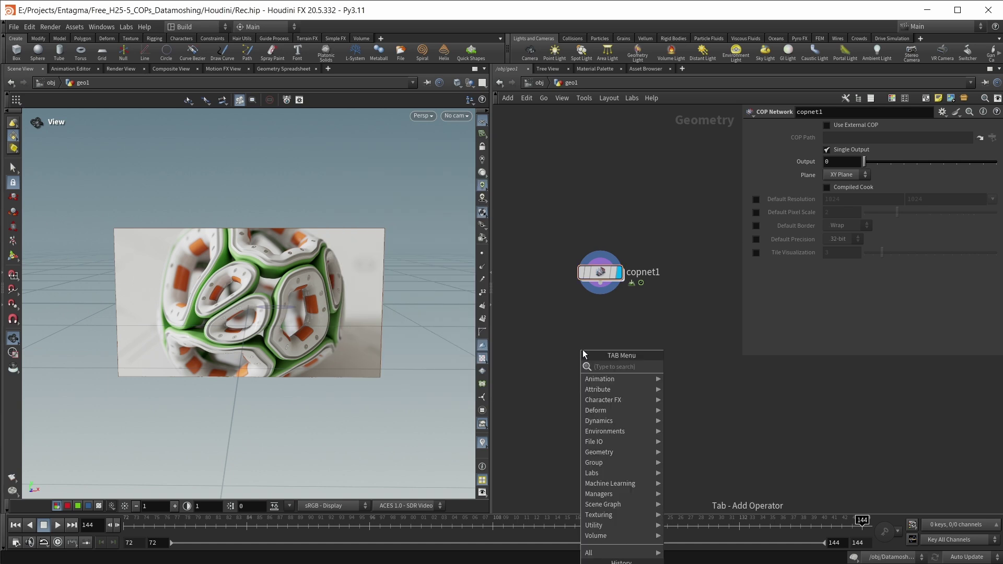
pyautogui.write('sop')
pyautogui.press('Return')
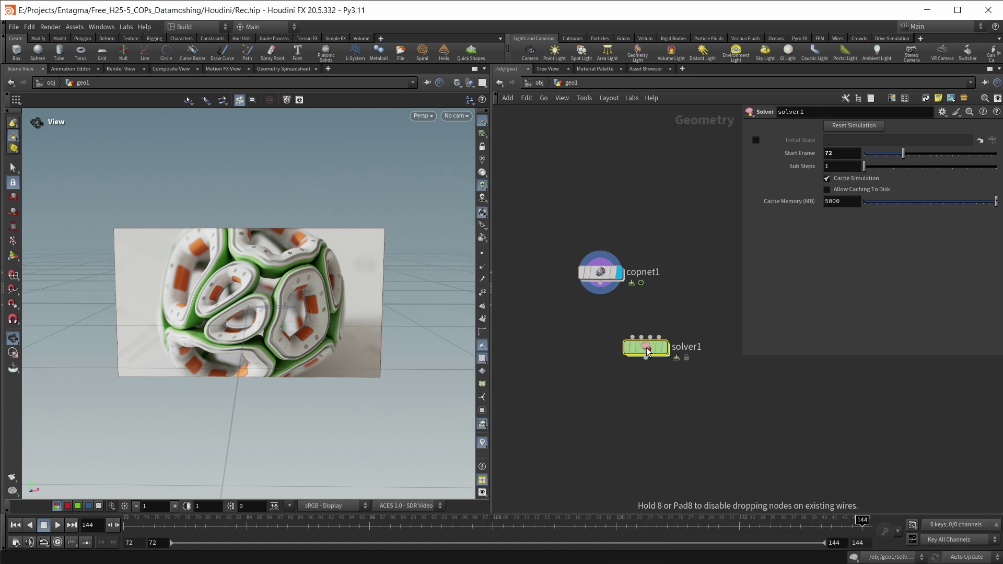
pyautogui.click(646, 347)
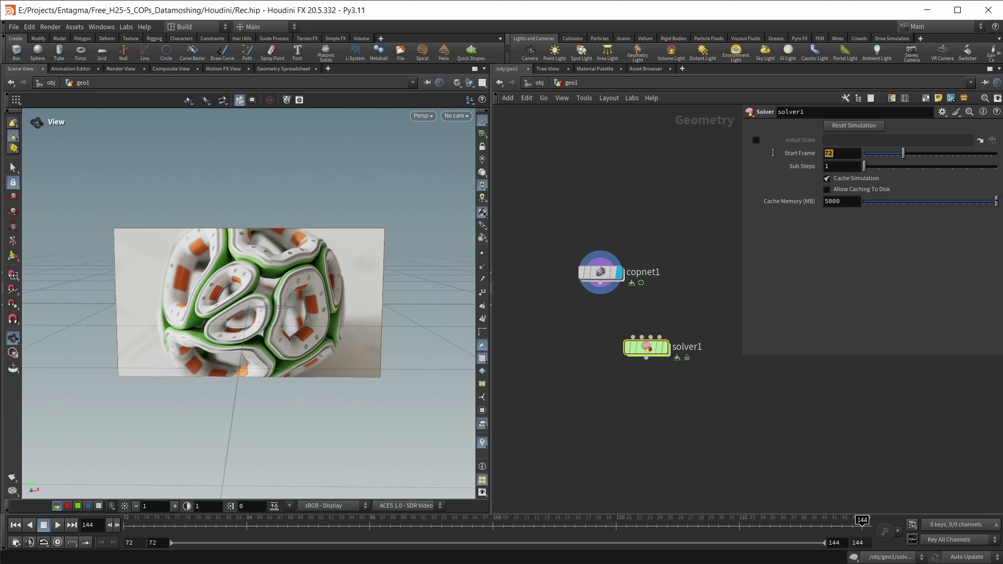
pyautogui.click(841, 153)
pyautogui.write('96')
pyautogui.press('Return')
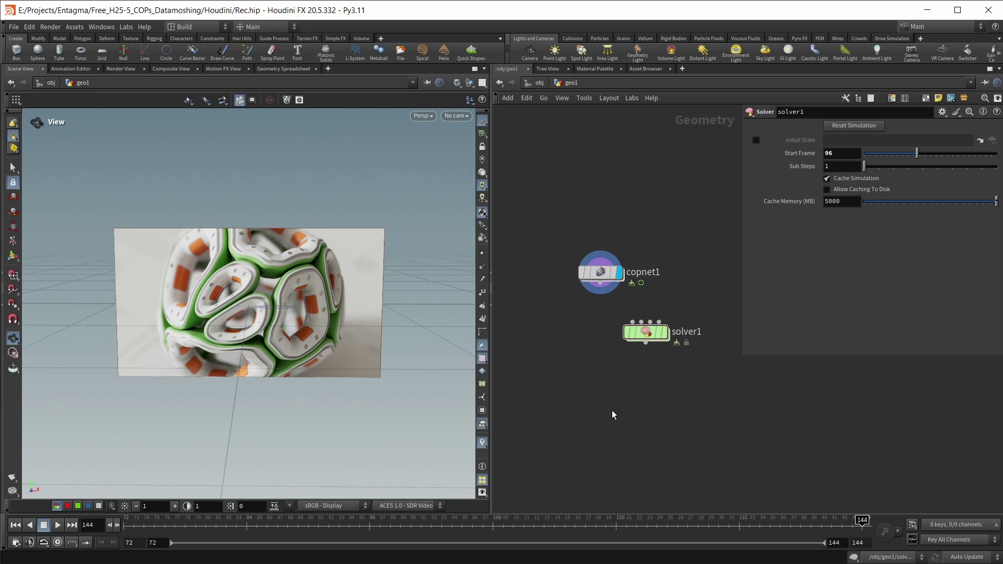
# Step: Add a Switch node and wire copnet1 into the solver, with the solver as the switch's first input and copnet1 as its second
pyautogui.press('Tab')
pyautogui.write('switch')
pyautogui.press('Return')
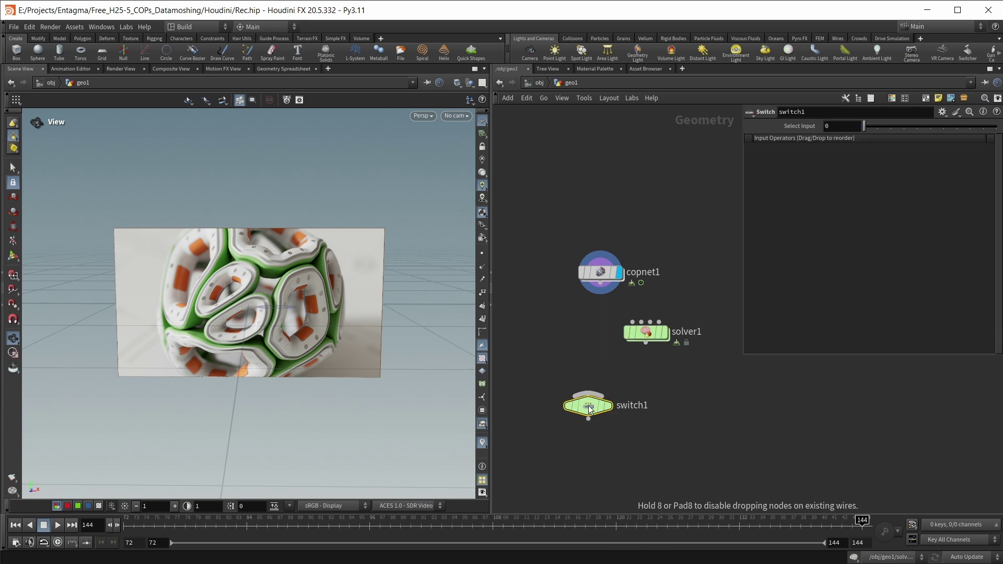
pyautogui.click(600, 407)
pyautogui.moveTo(600, 285); pyautogui.dragTo(589, 380)
pyautogui.moveTo(600, 285); pyautogui.dragTo(607, 412)
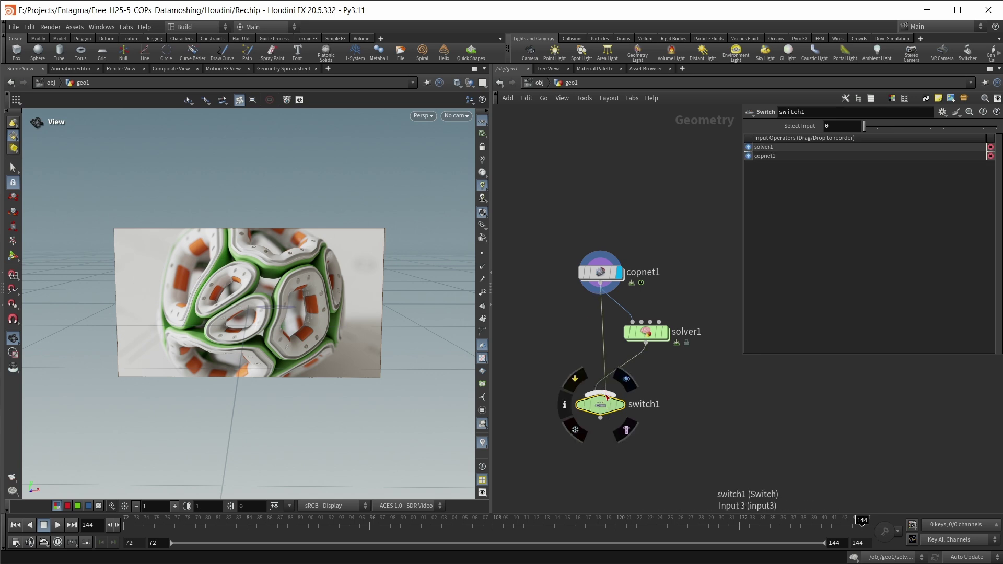
# Step: Set the switch's Select Input to $F < ch("../solver1/startframe"), referencing the solver's Start Frame, and display the switch
pyautogui.click(645, 332)
pyautogui.rightClick(797, 155)
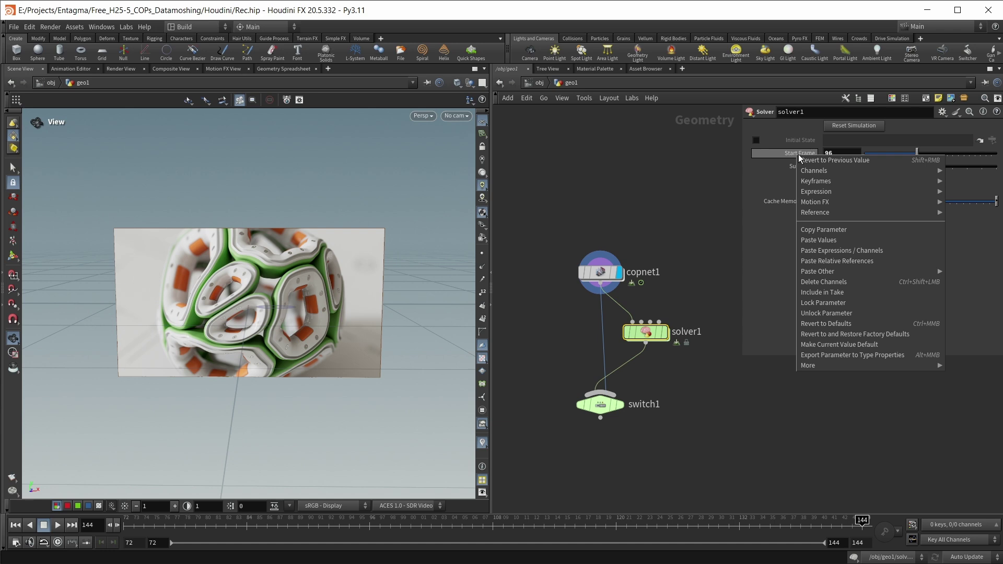
pyautogui.click(848, 230)
pyautogui.click(601, 404)
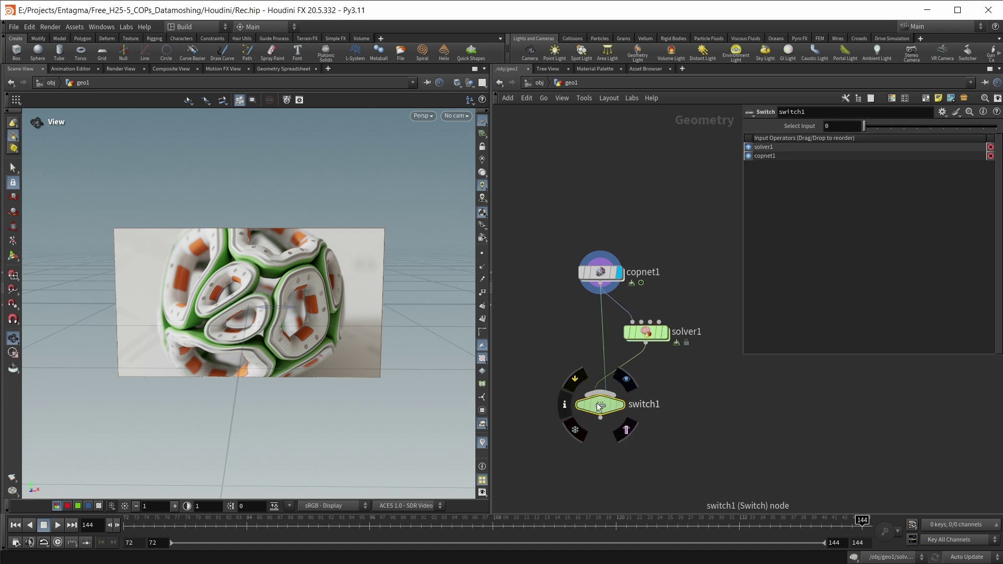
pyautogui.moveTo(739, 239); pyautogui.dragTo(715, 240)
pyautogui.click(820, 126)
pyautogui.write('$F')
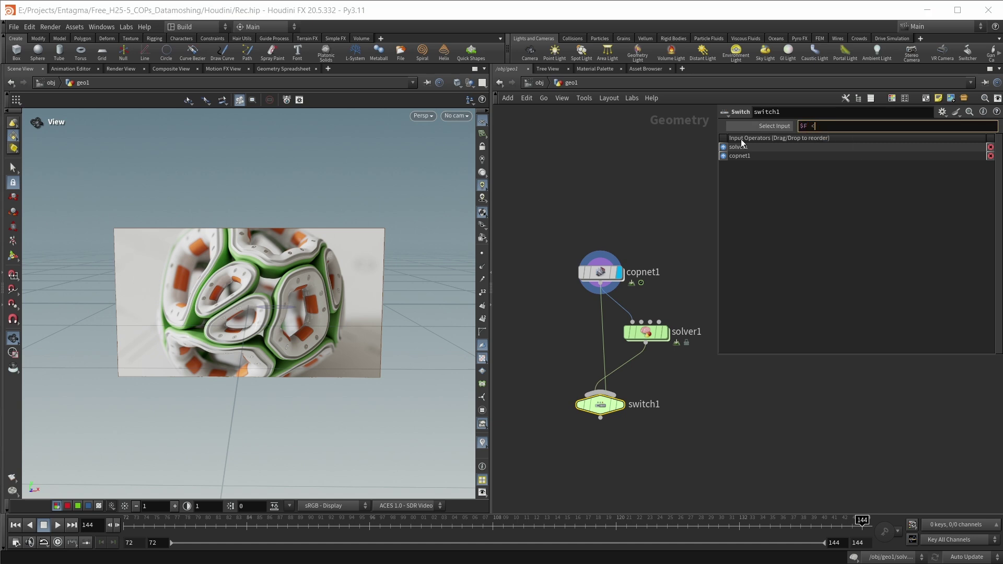
pyautogui.write(' <')
pyautogui.hotkey('ctrl', 'v')
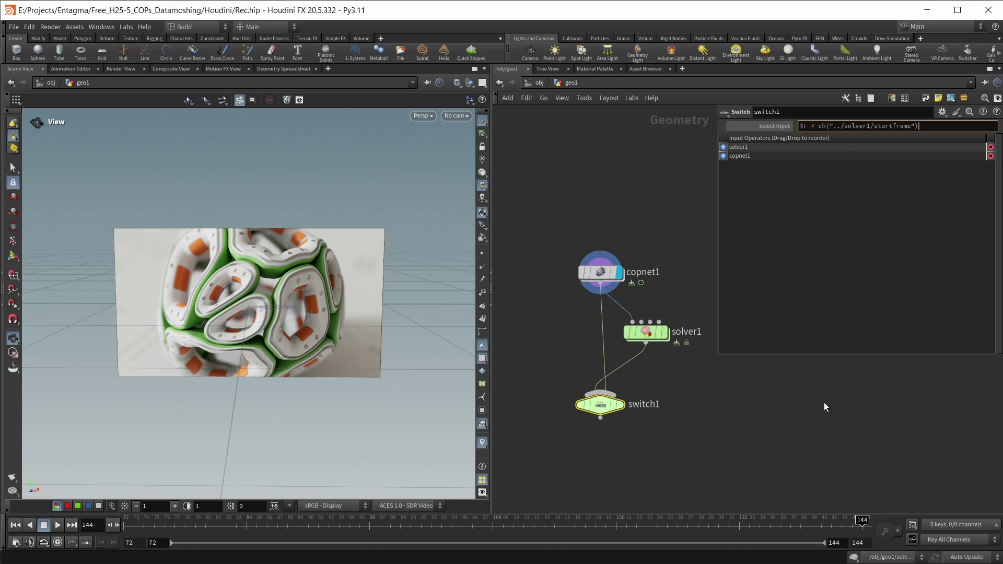
pyautogui.press('Return')
pyautogui.press('r')
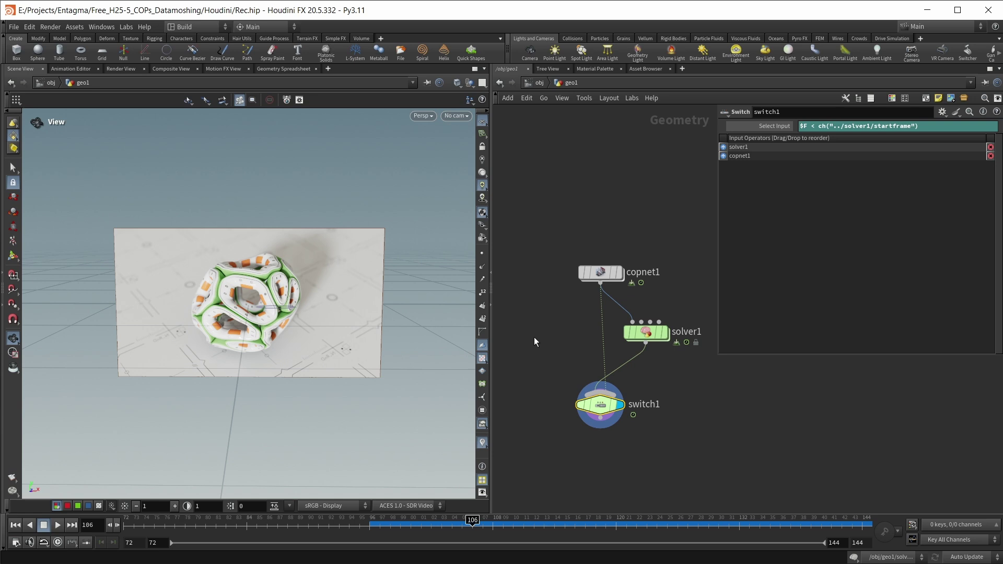
# Step: Insert a Cache node into the connection between copnet1 and switch1, beside the solver
pyautogui.click(646, 333)
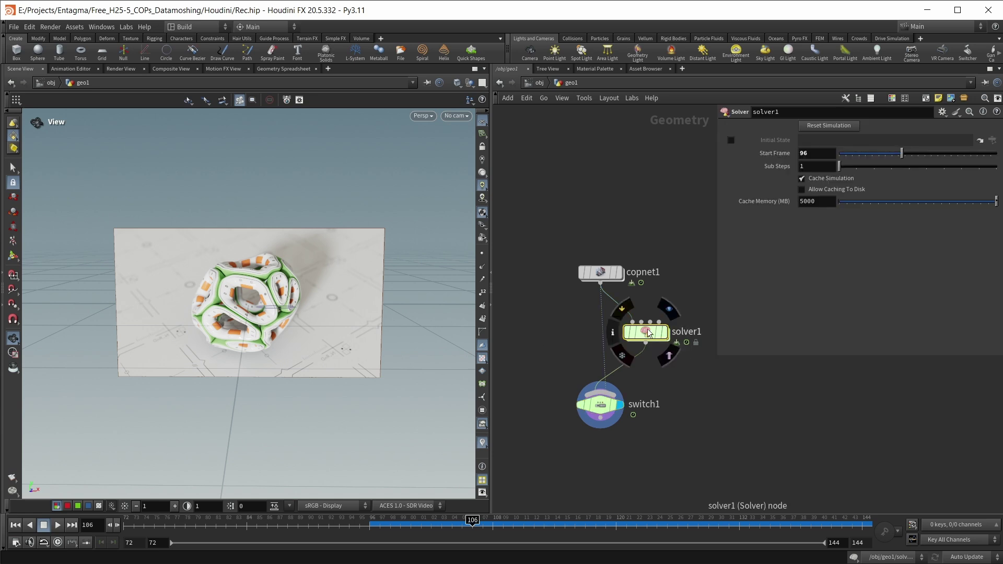
pyautogui.moveTo(577, 301); pyautogui.dragTo(619, 368)
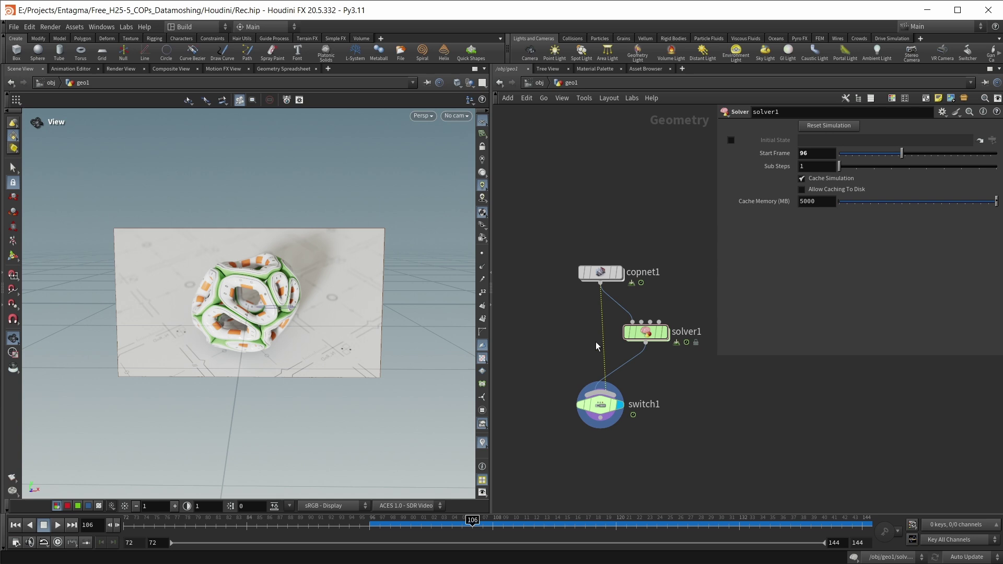
pyautogui.press('Tab')
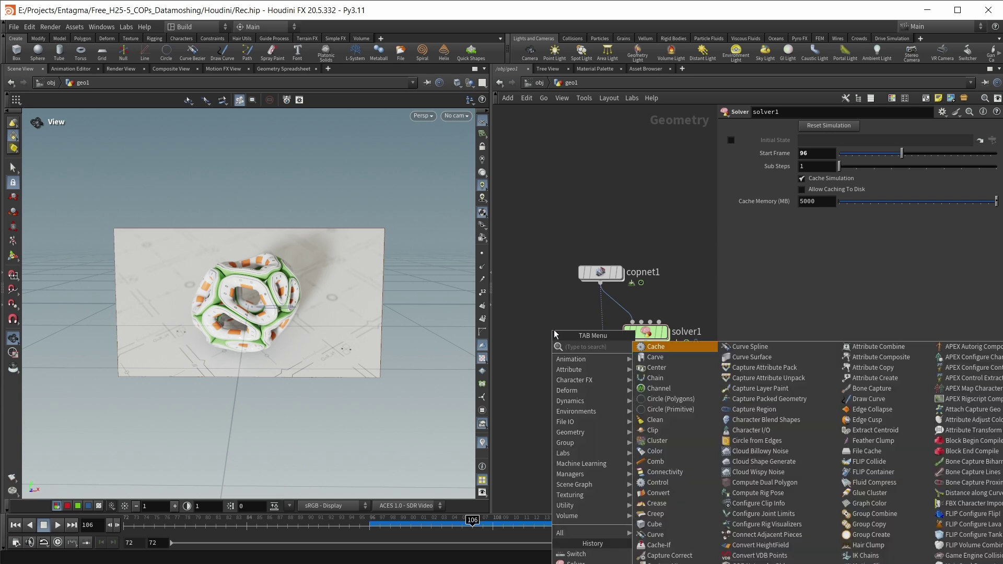
pyautogui.write('cache')
pyautogui.press('Return')
pyautogui.click(546, 330)
pyautogui.moveTo(546, 330); pyautogui.dragTo(566, 333)
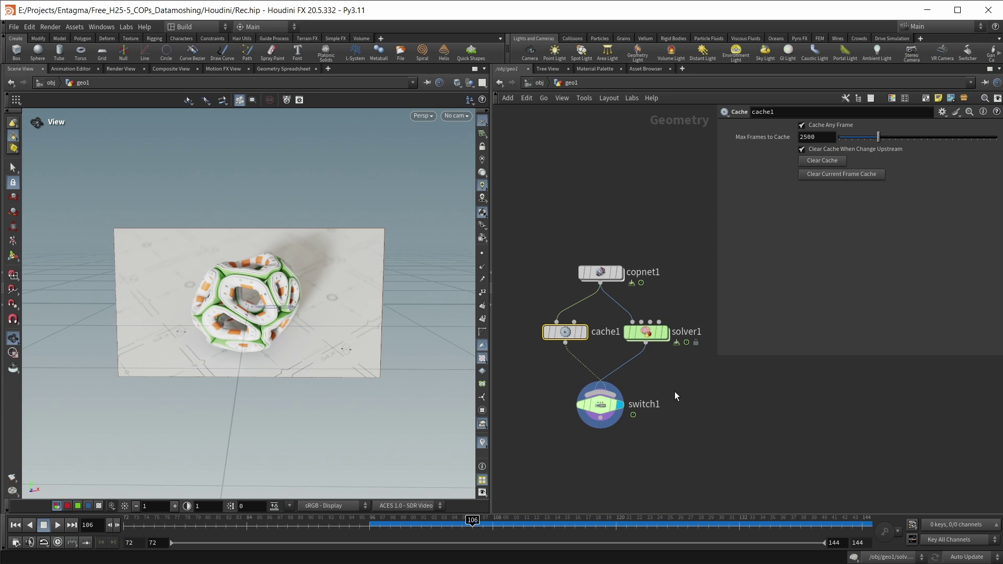
# Step: Open solver1's inner network and move the OUT node further below Prev_Frame to make room for more nodes
pyautogui.moveTo(651, 336)
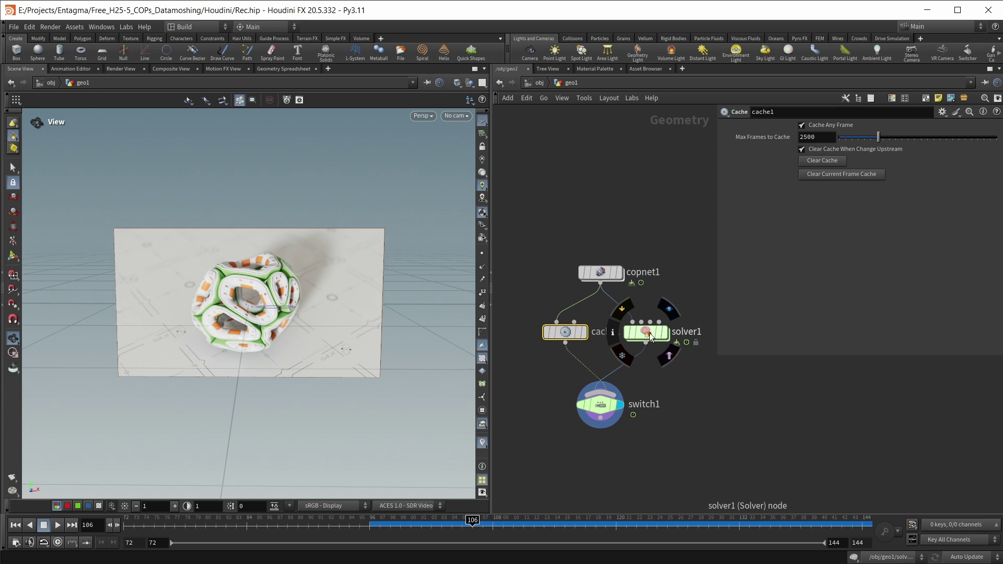
pyautogui.doubleClick(647, 334)
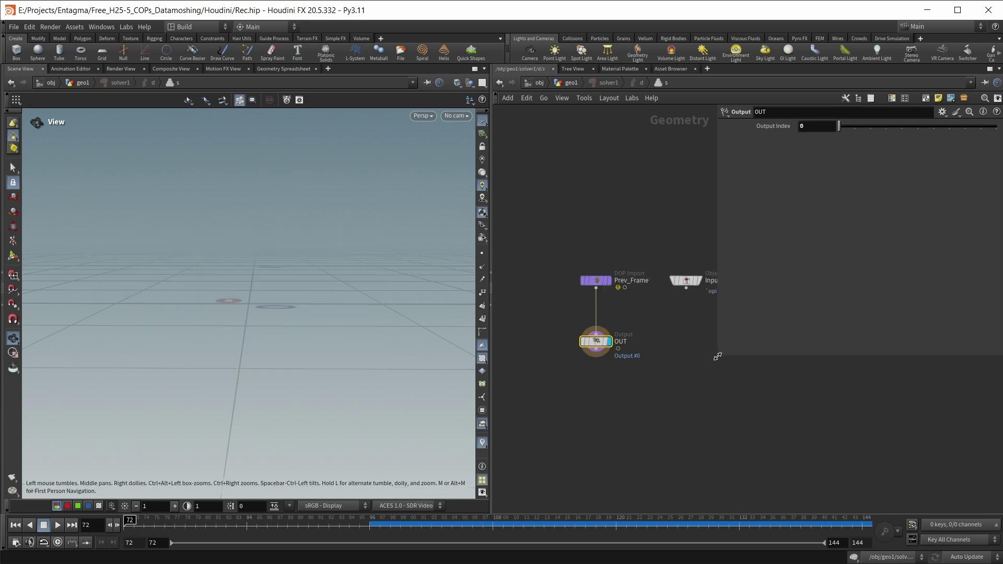
pyautogui.moveTo(584, 321); pyautogui.dragTo(584, 404)
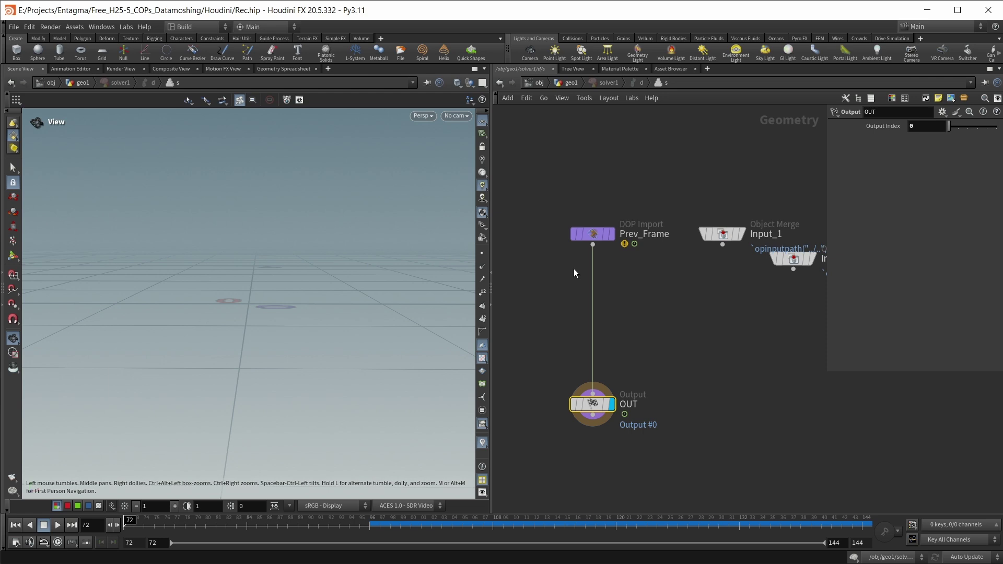
pyautogui.moveTo(574, 268); pyautogui.dragTo(616, 353)
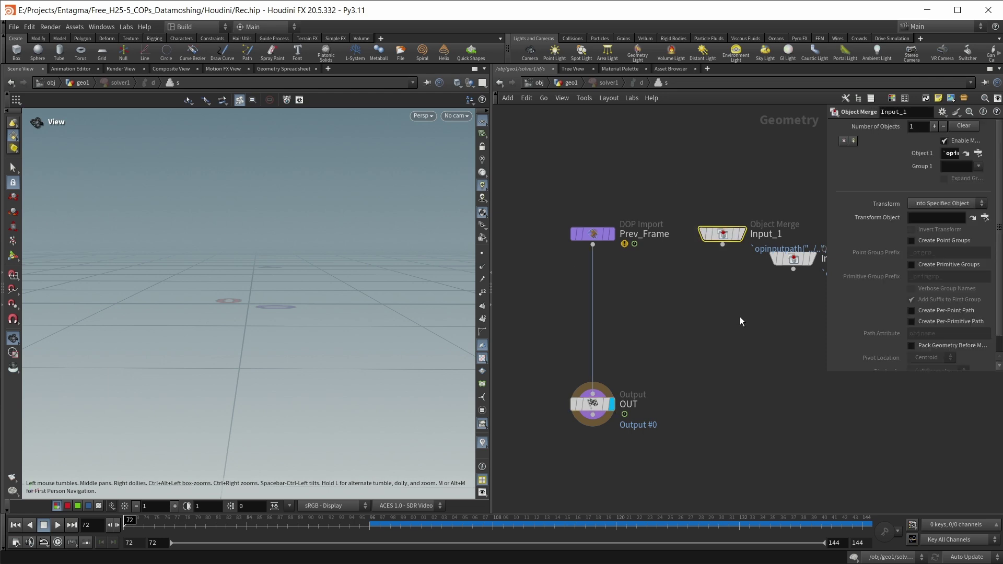
pyautogui.click(592, 233)
pyautogui.moveTo(689, 191); pyautogui.dragTo(740, 298)
# Step: Add a Switch node inside the solver with Prev_Frame as its first input and Input_1 as its second
pyautogui.click(662, 291)
pyautogui.press('Tab')
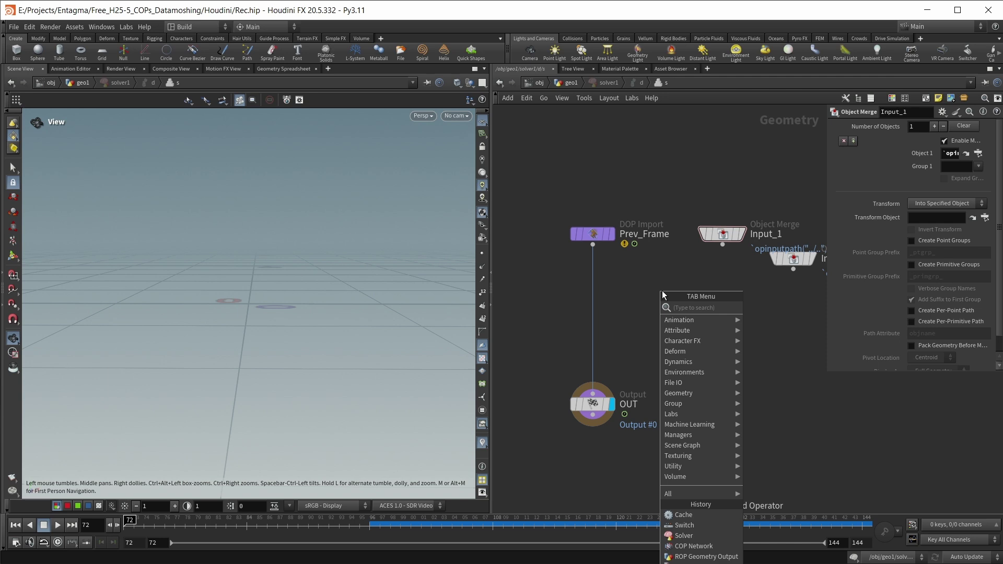
pyautogui.write('switch')
pyautogui.press('Return')
pyautogui.click(657, 310)
pyautogui.moveTo(592, 244); pyautogui.dragTo(657, 298)
pyautogui.moveTo(722, 245); pyautogui.dragTo(657, 299)
pyautogui.click(715, 234)
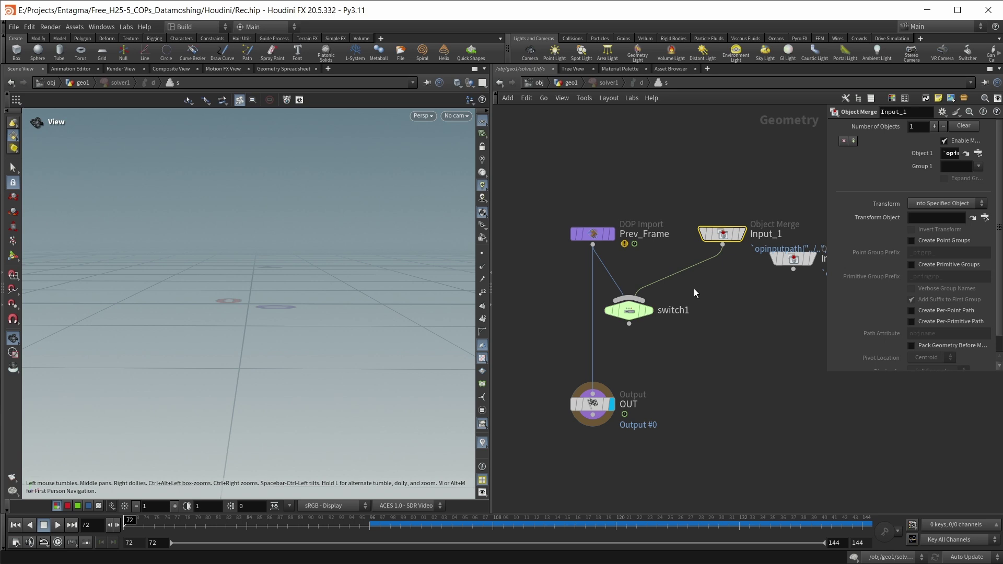
# Step: Display the solver's inner switch and set its Select Input to $F == ch("../../../startframe")
pyautogui.click(653, 309)
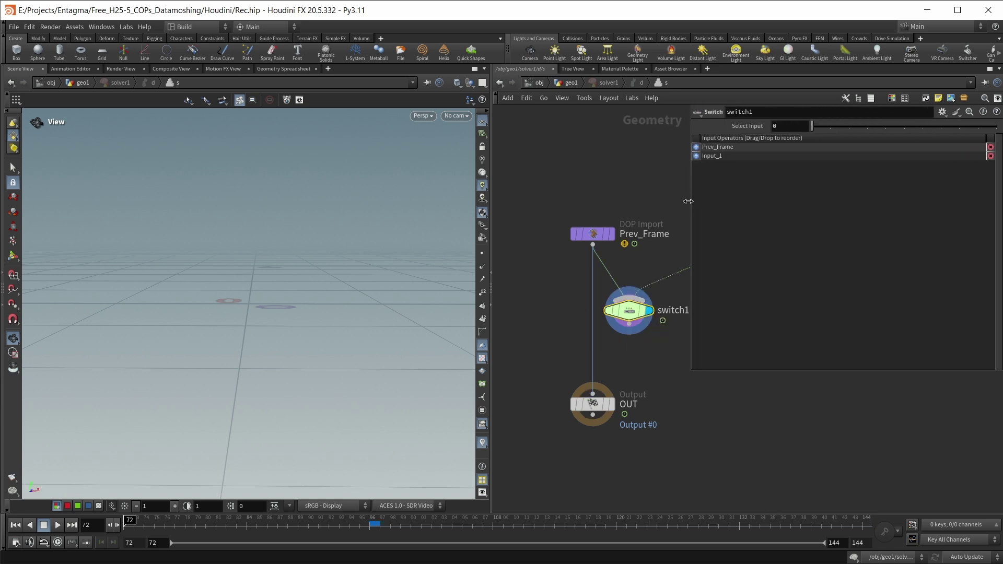
pyautogui.doubleClick(785, 127)
pyautogui.write('$F ==')
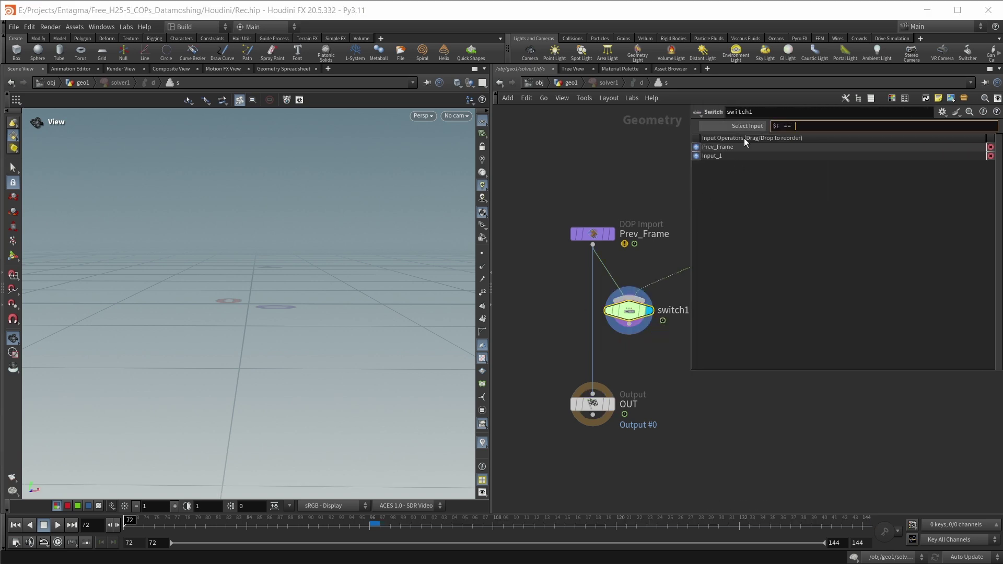
pyautogui.rightClick(822, 127)
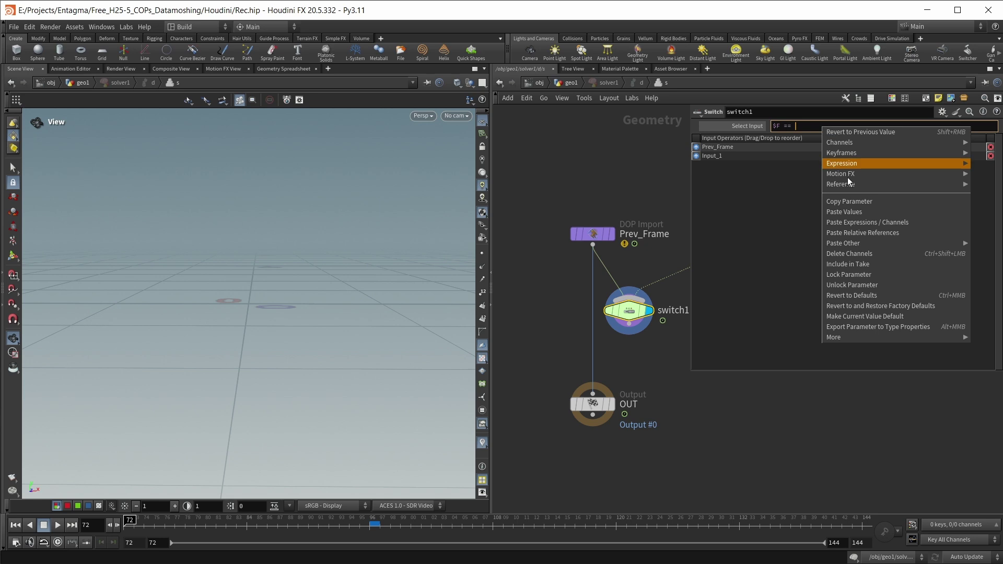
pyautogui.click(854, 230)
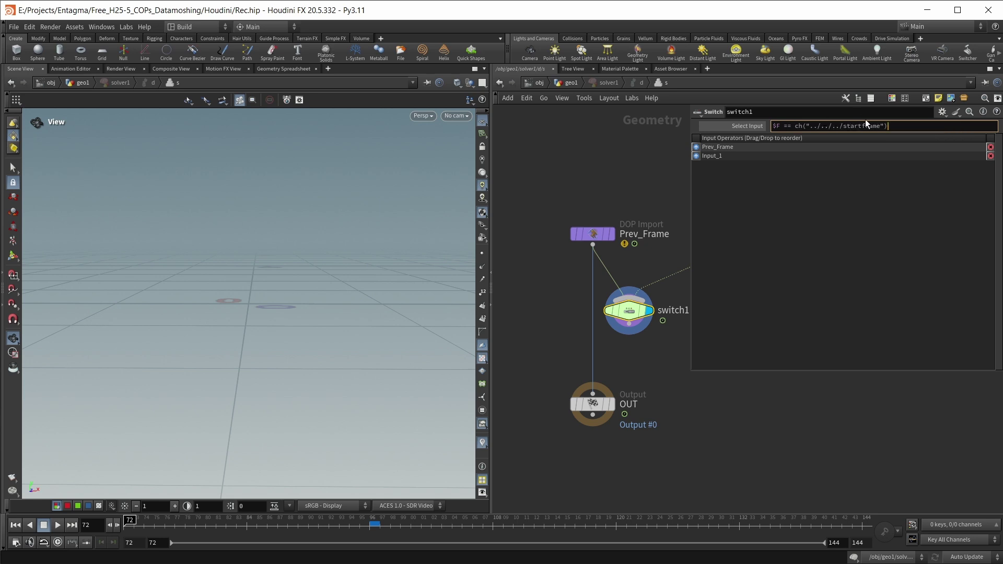
pyautogui.press('Return')
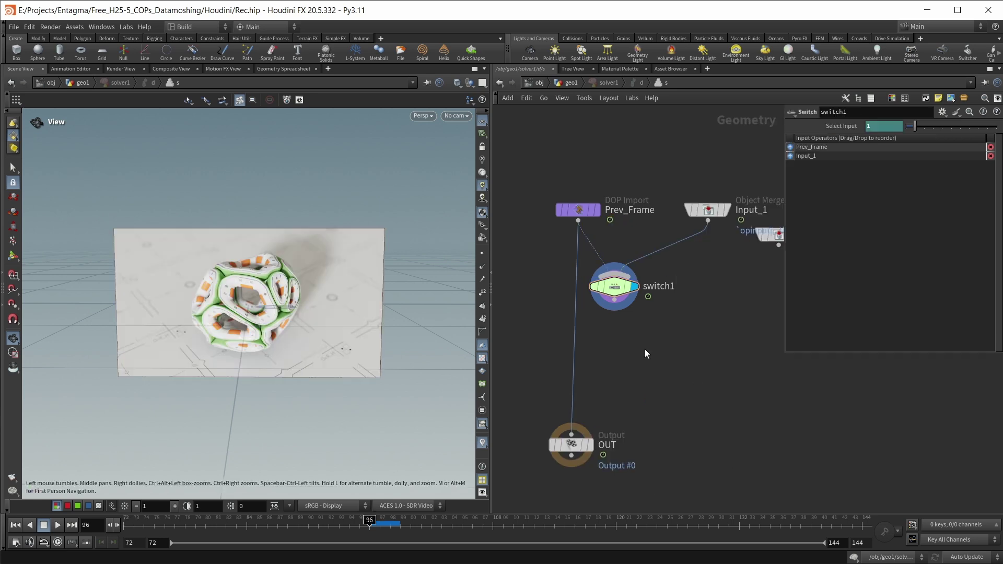
# Step: Add a Null node after the inner switch and name it IN
pyautogui.press('Tab')
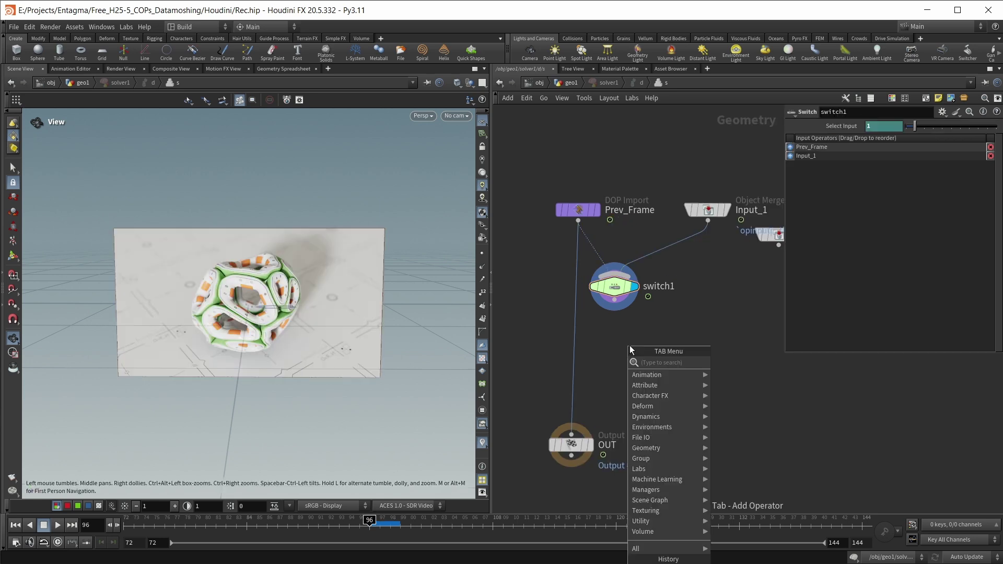
pyautogui.write('null')
pyautogui.press('Return')
pyautogui.click(629, 346)
pyautogui.moveTo(614, 308); pyautogui.dragTo(620, 330)
pyautogui.doubleClick(647, 334)
pyautogui.write('IN')
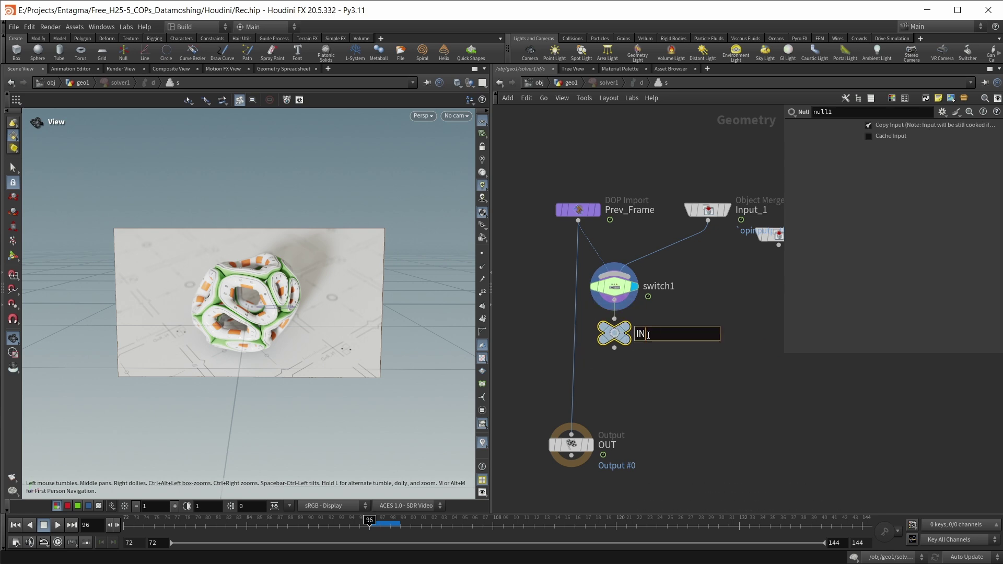
pyautogui.press('Return')
# Step: Add a COP Network node below the IN null, connect it to OUT in place of Prev_Frame, and display it
pyautogui.press('Tab')
pyautogui.write('c')
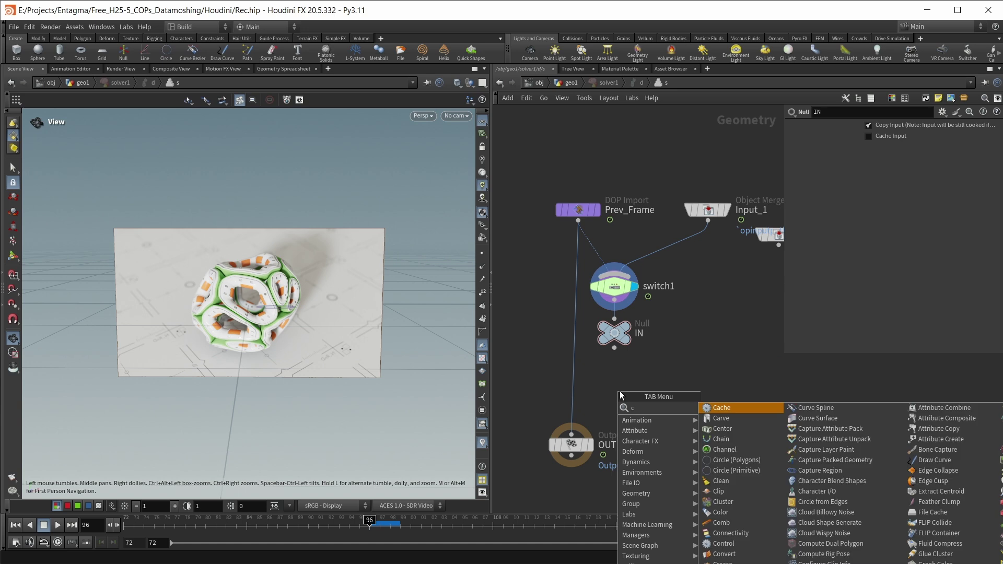
pyautogui.write('op')
pyautogui.press('Return')
pyautogui.click(620, 390)
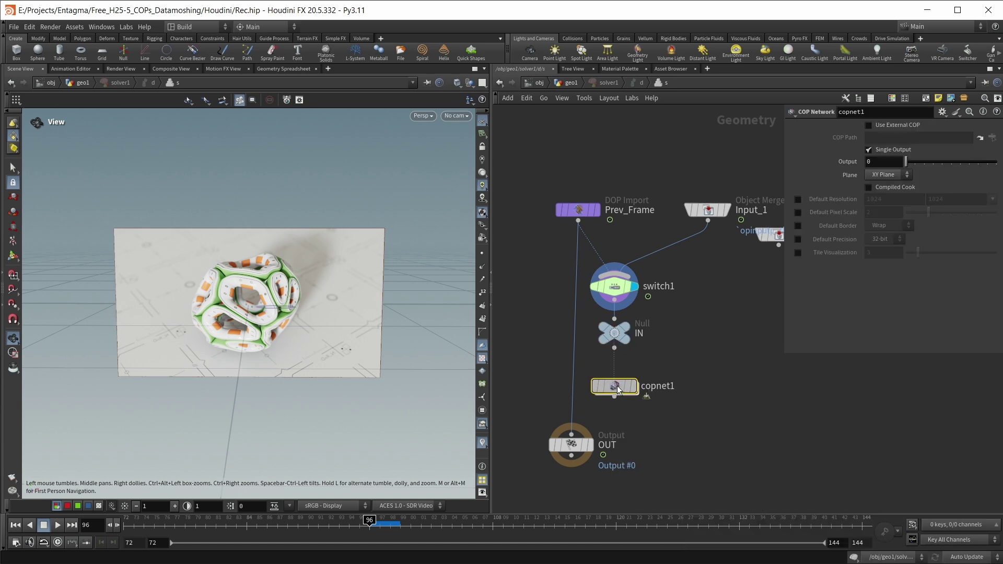
pyautogui.click(617, 385)
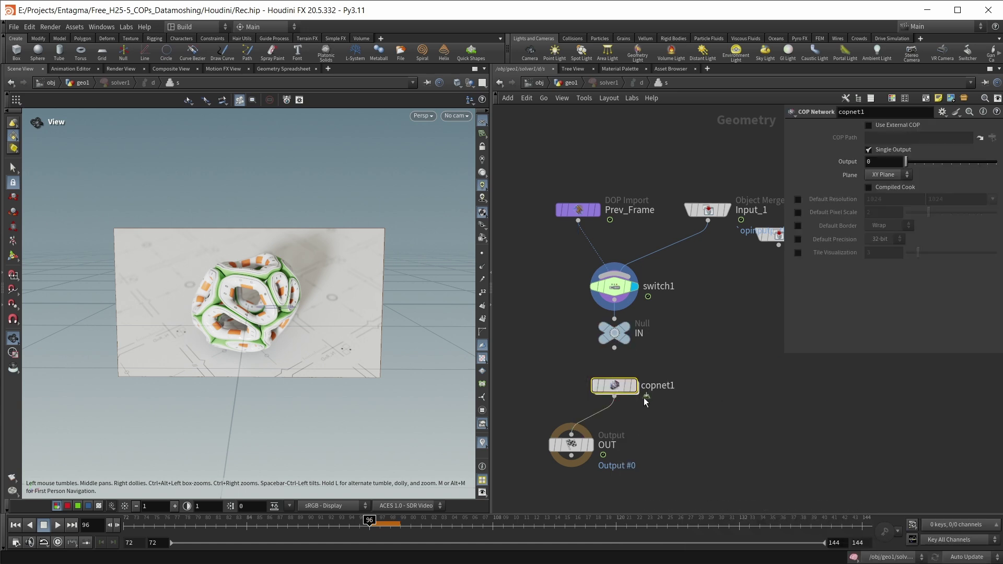
pyautogui.click(632, 386)
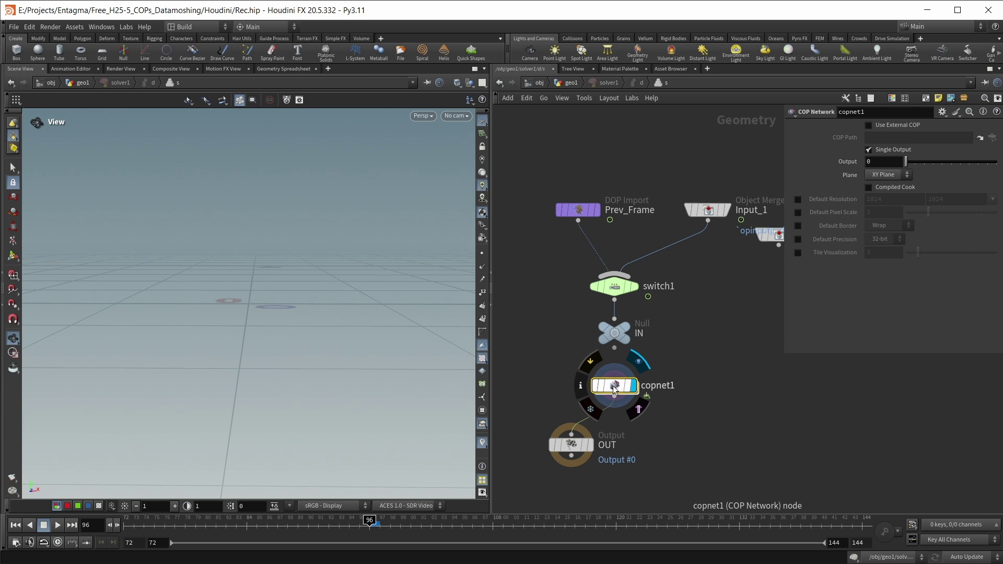
# Step: Open the solver's COP network, widen the network editor pane, and add a SOP Import node
pyautogui.doubleClick(613, 386)
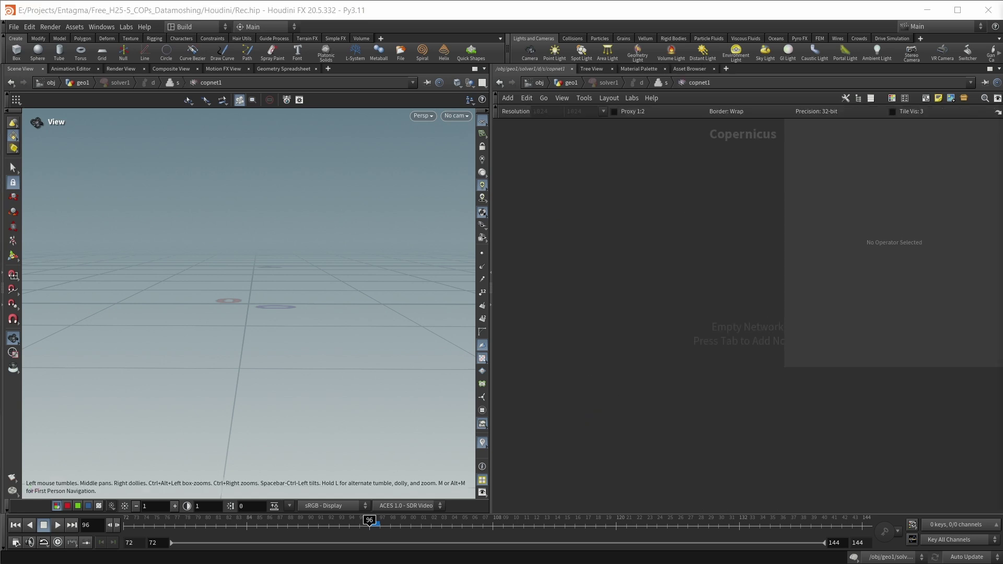
pyautogui.moveTo(490, 340); pyautogui.dragTo(351, 343)
pyautogui.press('Tab')
pyautogui.write('sop')
pyautogui.press('Return')
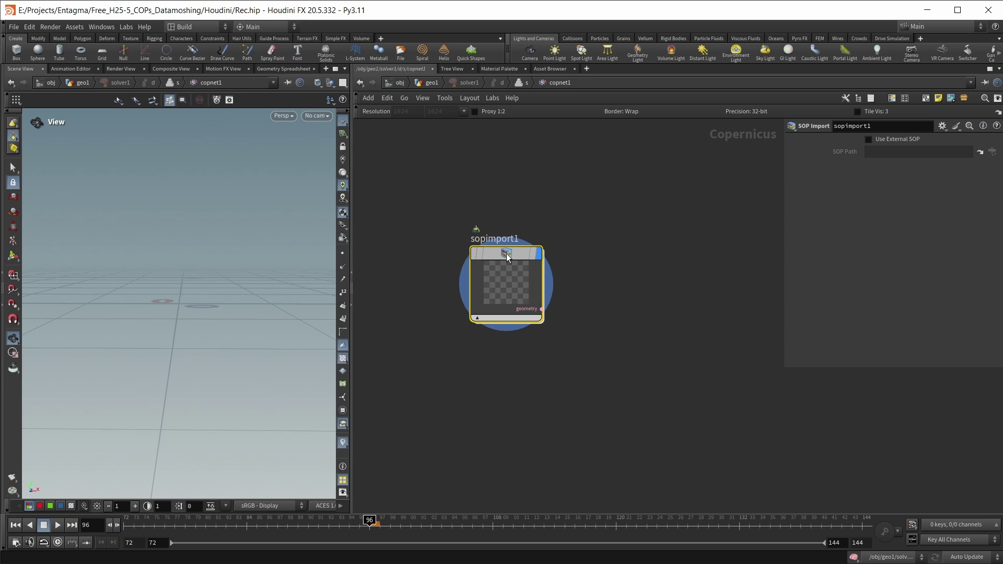
# Step: Enable Use External SOP on the SOP Import node and set its SOP Path to ../../IN/
pyautogui.click(503, 249)
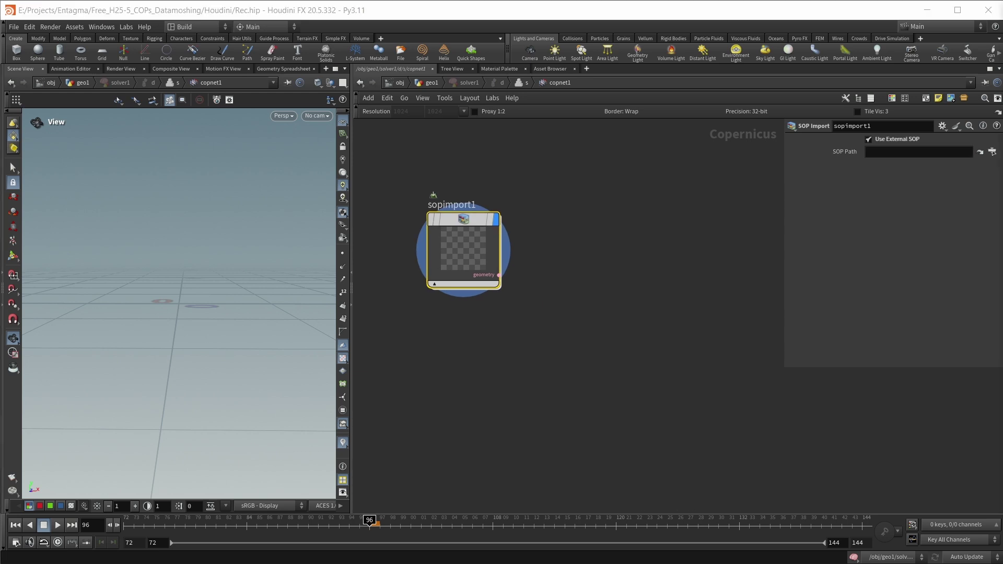
pyautogui.click(879, 152)
pyautogui.write('../')
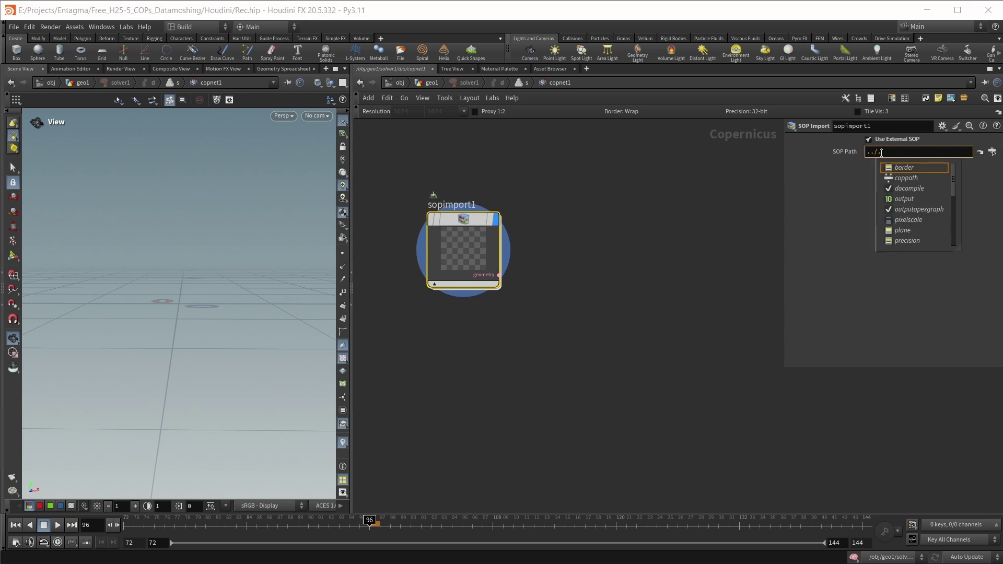
pyautogui.write('../')
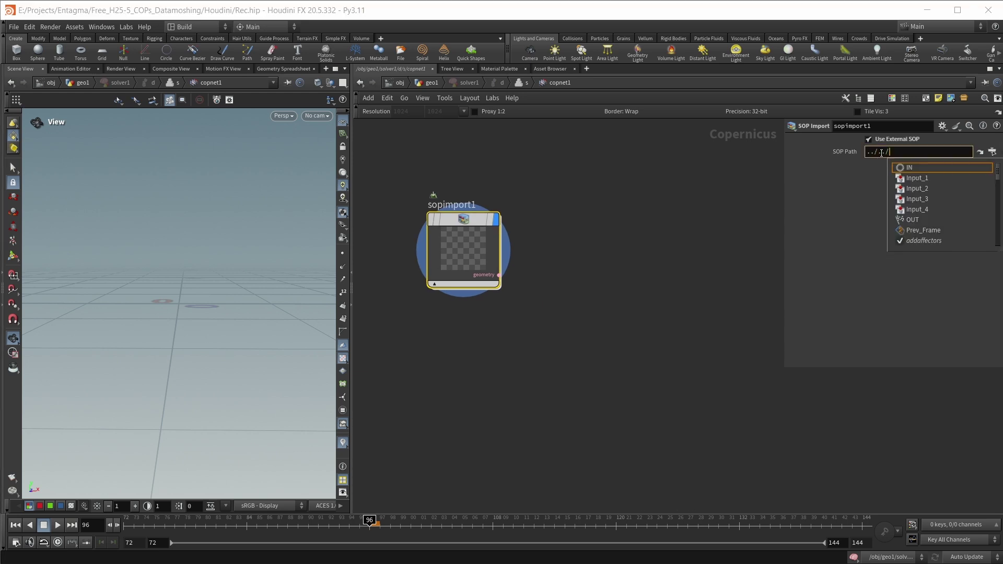
pyautogui.click(925, 168)
pyautogui.click(532, 281)
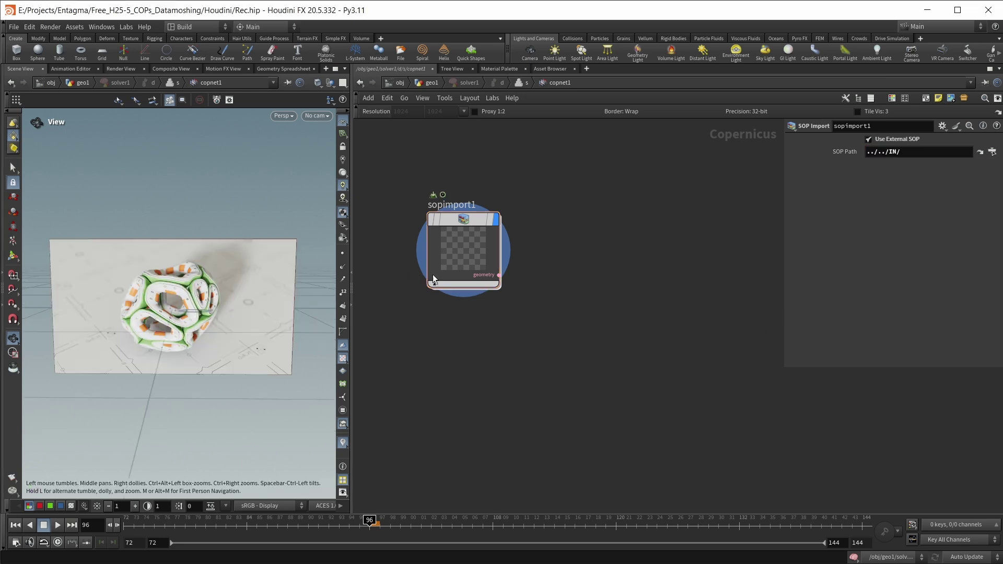
# Step: Add a Geometry to Layer node fed by the SOP Import, display it, and set its Signature to RGBA
pyautogui.press('Tab')
pyautogui.write('geo')
pyautogui.press('Return')
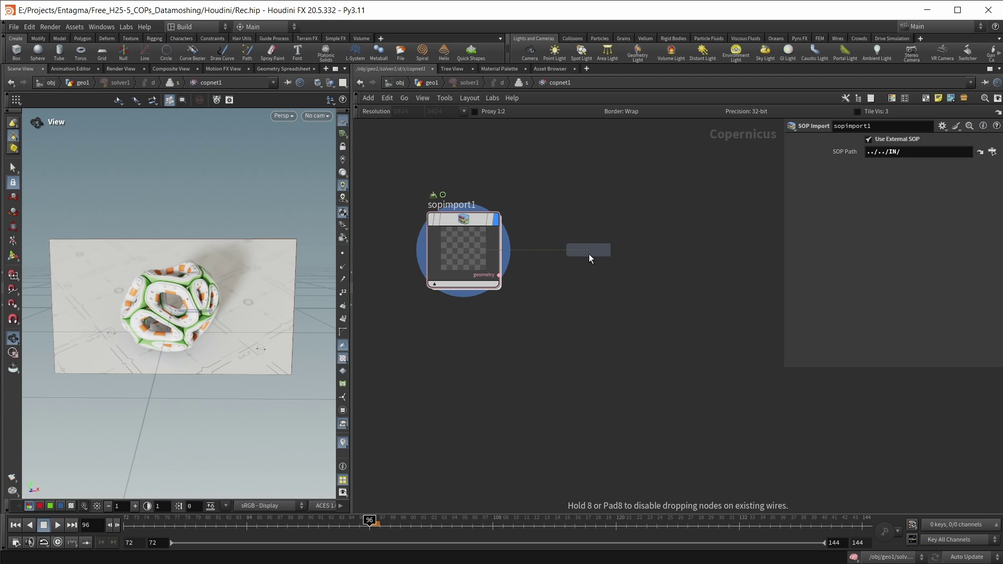
pyautogui.click(588, 254)
pyautogui.click(876, 141)
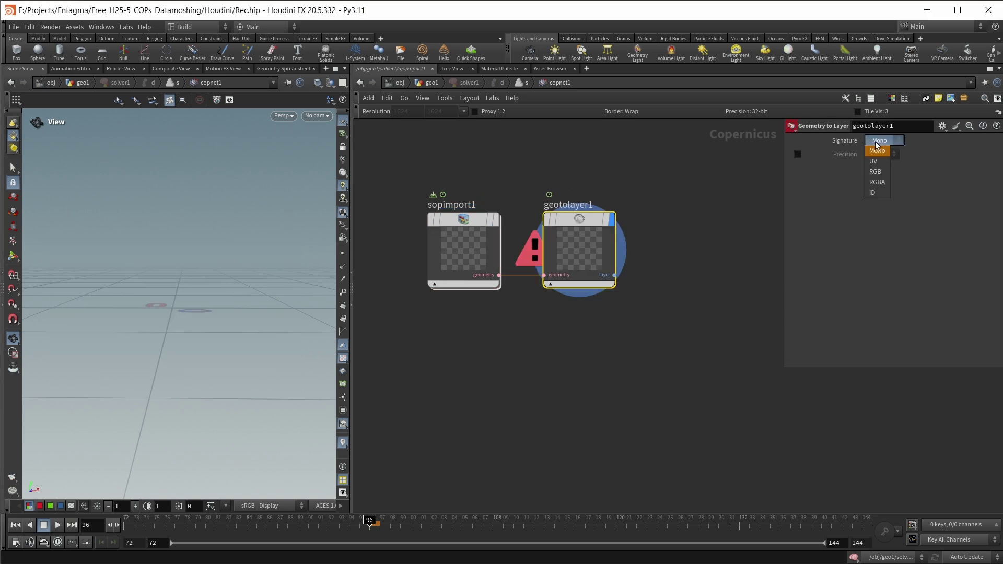
pyautogui.click(879, 183)
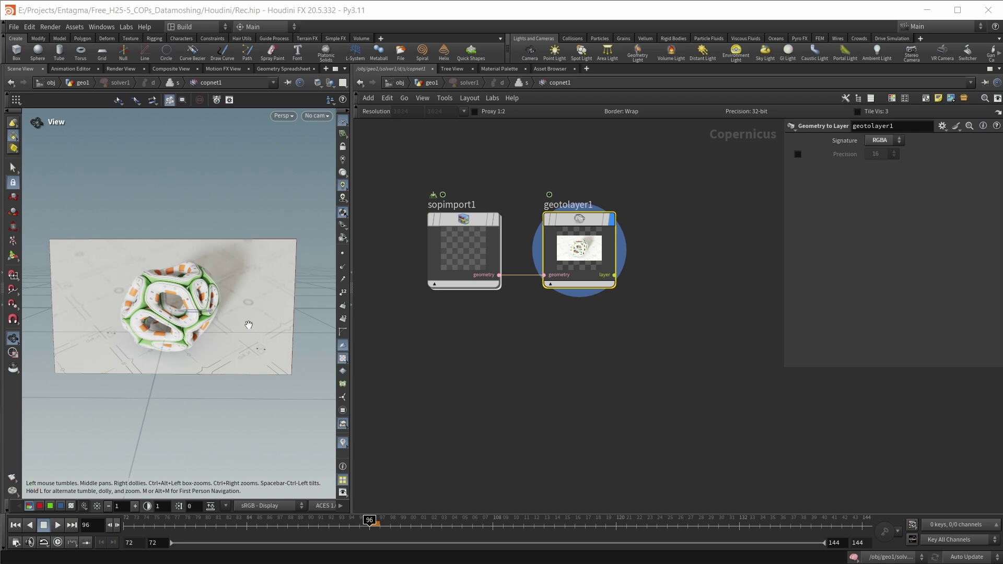
# Step: Add a File node and place it below the SOP Import node
pyautogui.moveTo(554, 161); pyautogui.dragTo(662, 386)
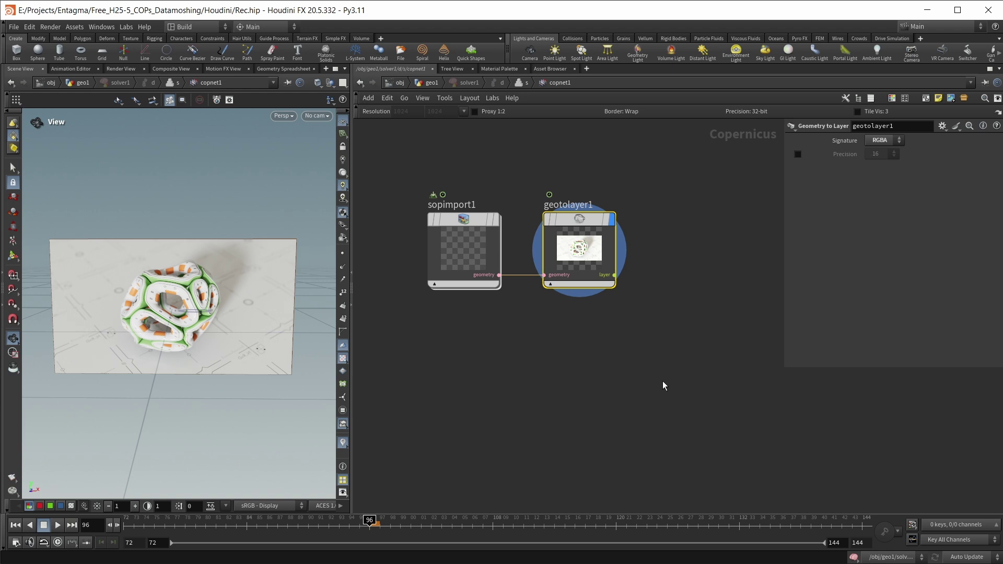
pyautogui.click(610, 376)
pyautogui.press('Tab')
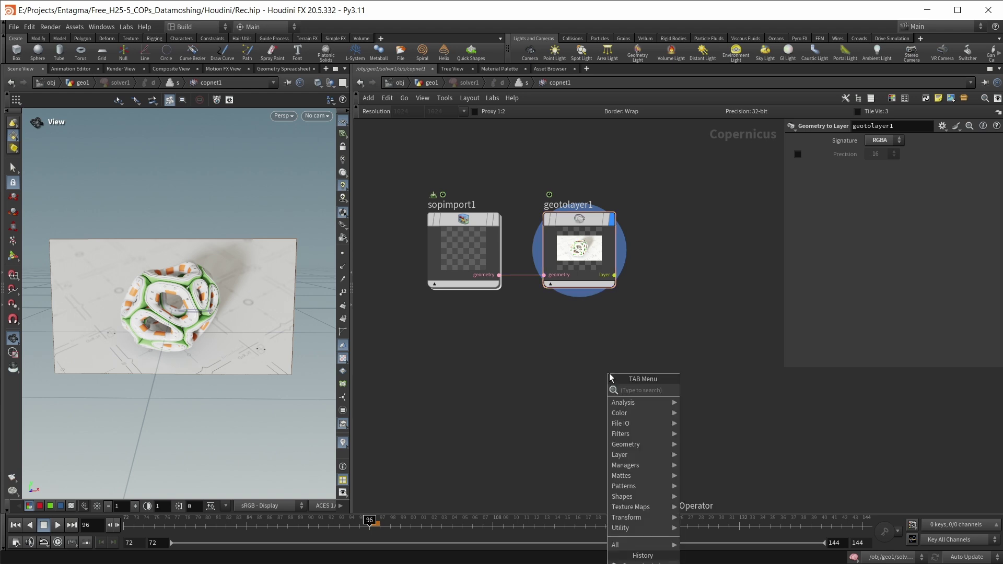
pyautogui.write('fi')
pyautogui.press('Return')
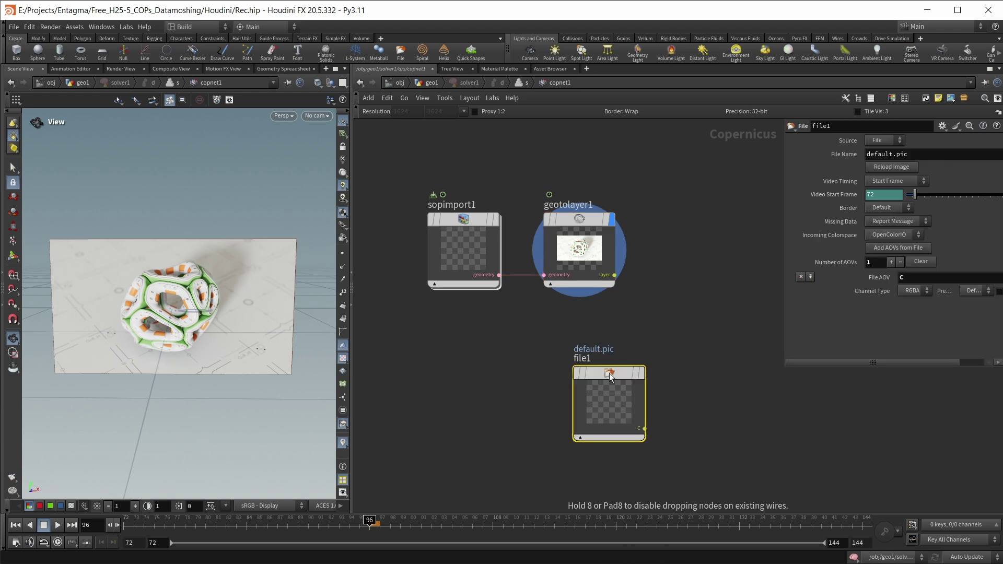
pyautogui.click(459, 354)
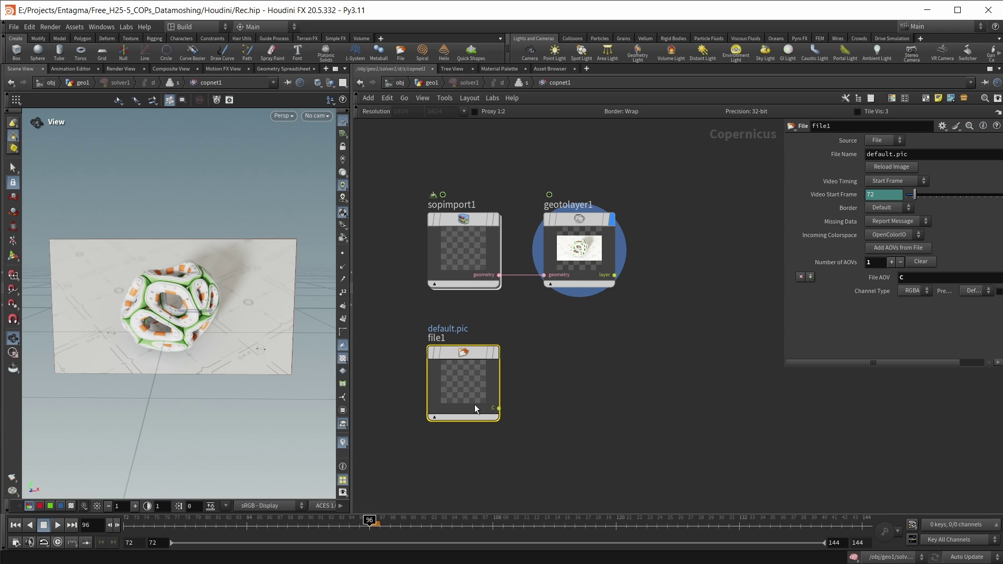
# Step: Load $HIP/render/Datamoshing_01.karmarendersettings.$F4.exr in the File node and add all AOVs from that file
pyautogui.moveTo(781, 167); pyautogui.dragTo(703, 167)
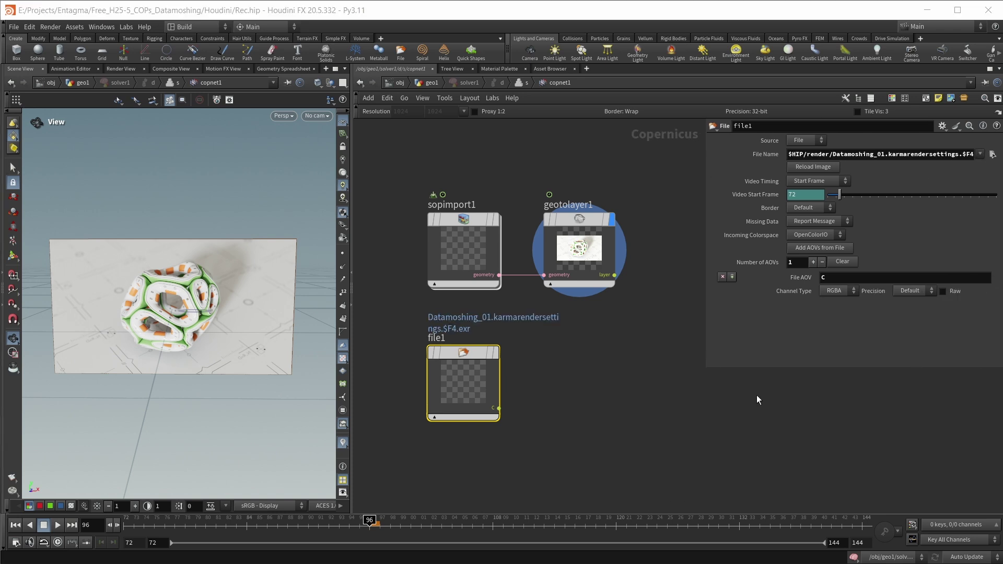
pyautogui.click(811, 248)
pyautogui.scroll(2, 627, 450)
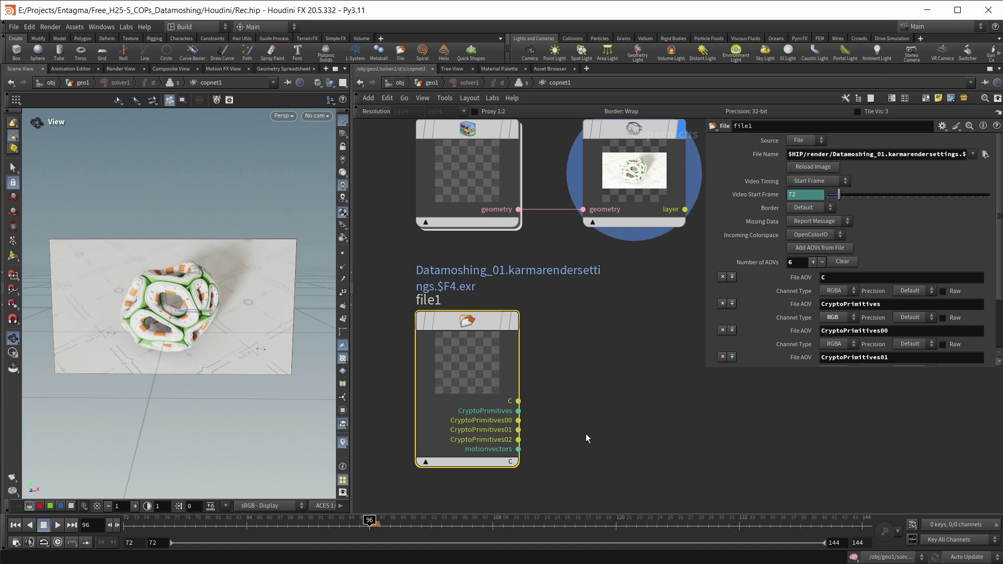
# Step: Add a Distort node beside Geometry to Layer and connect the layer output to its source input
pyautogui.scroll(-2, 585, 433)
pyautogui.press('Tab')
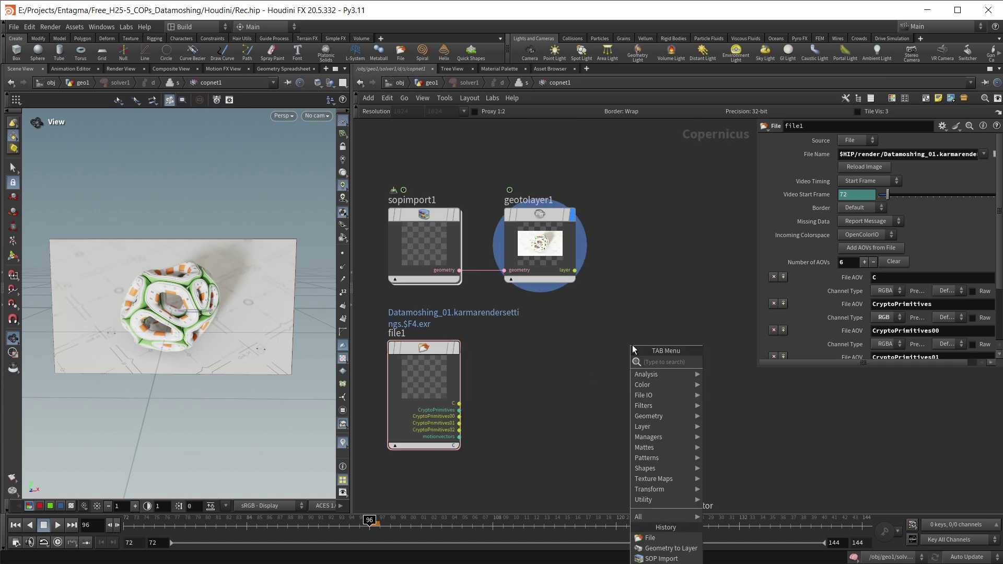
pyautogui.write('dist')
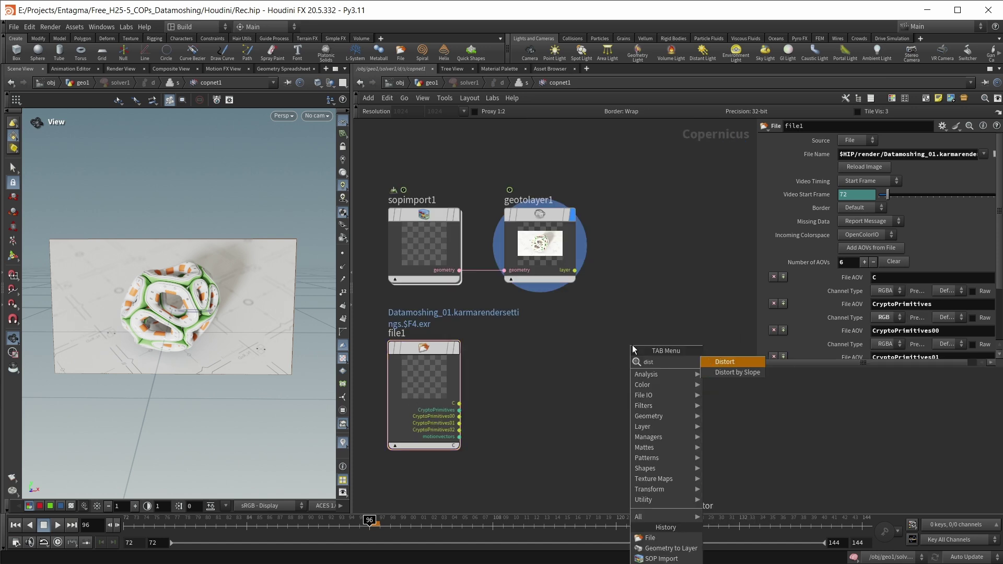
pyautogui.press('Return')
pyautogui.click(668, 217)
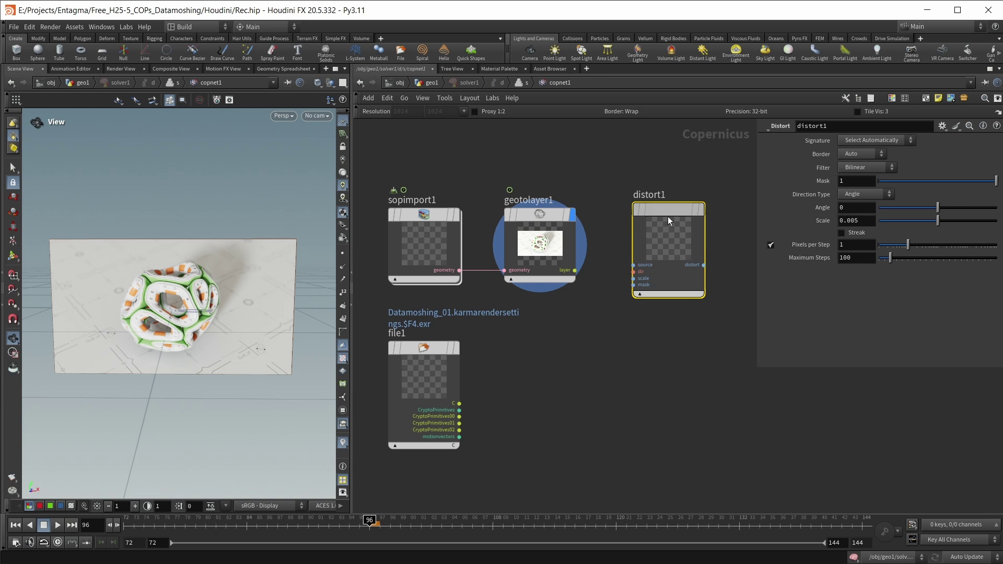
pyautogui.moveTo(574, 270); pyautogui.dragTo(644, 269)
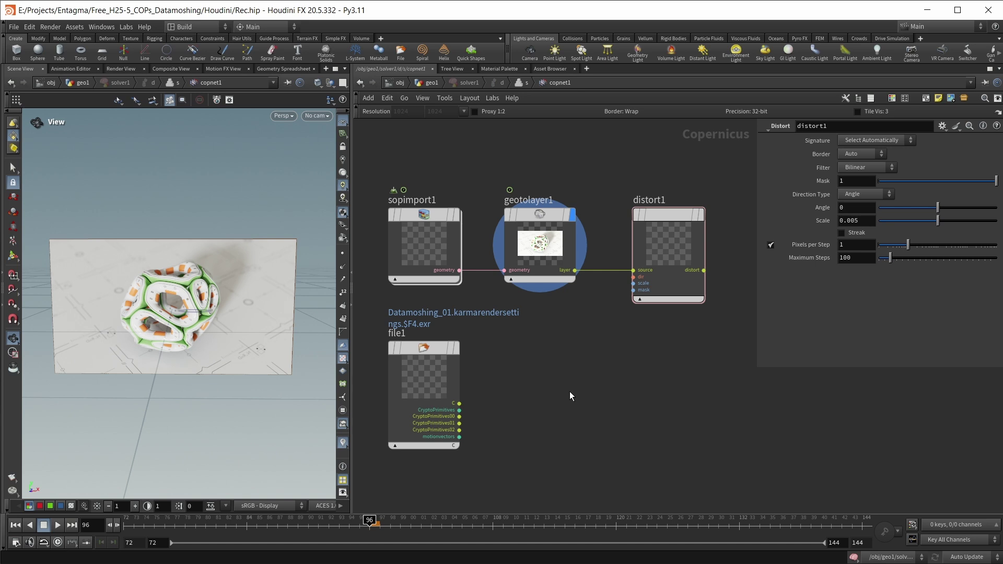
# Step: Add an RGB to UV node beside the File node
pyautogui.press('Tab')
pyautogui.write('rgb t')
pyautogui.write('o u')
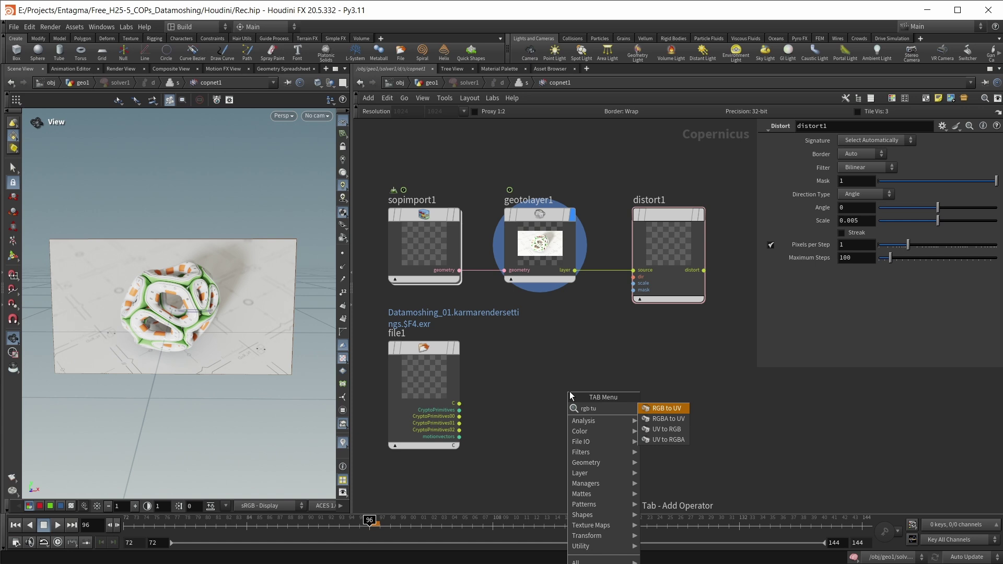
pyautogui.press('Return')
pyautogui.click(584, 418)
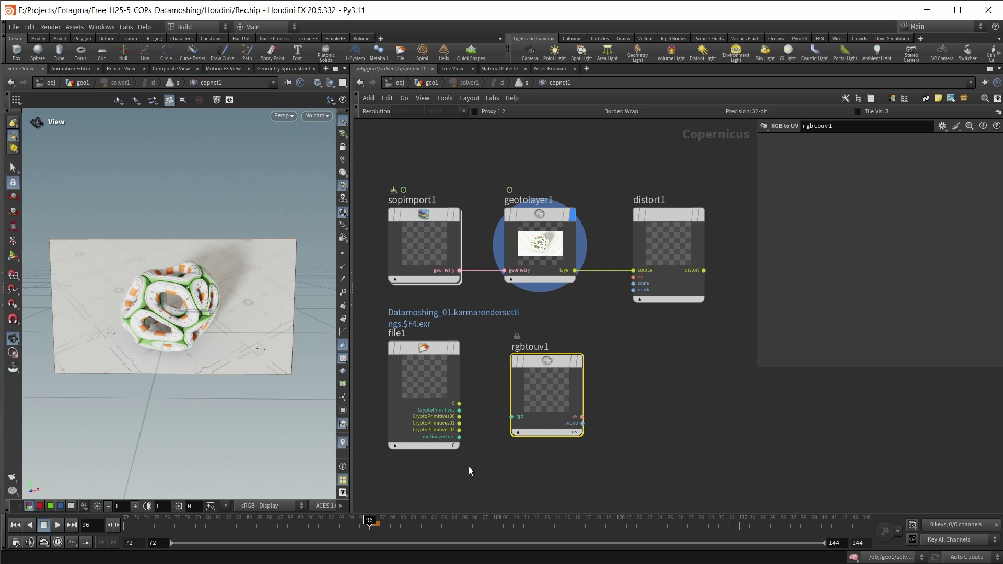
# Step: Connect the File node's motionvectors output to RGB to UV, and its uv output to the Distort node's dir input
pyautogui.click(459, 437)
pyautogui.click(513, 417)
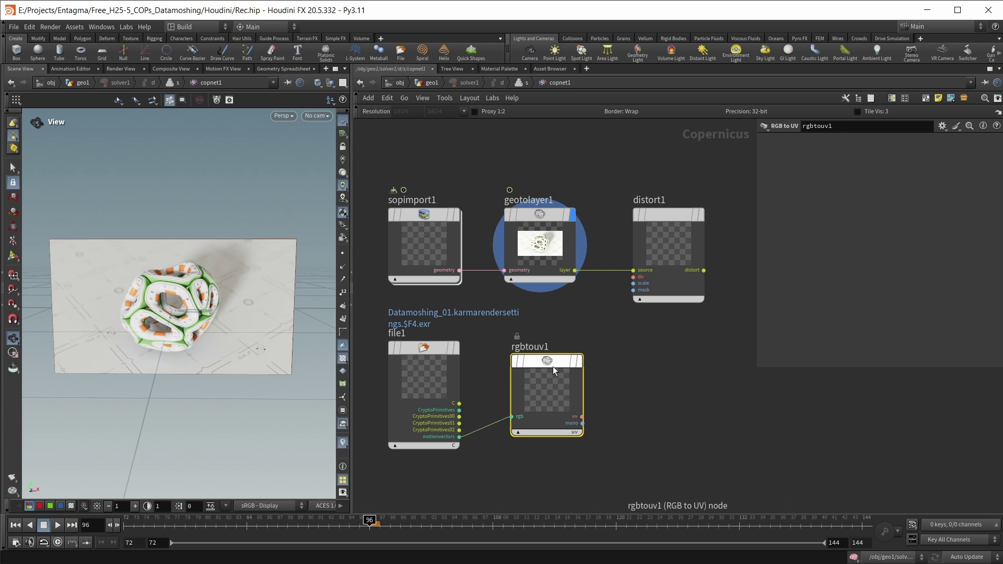
pyautogui.moveTo(553, 366); pyautogui.dragTo(543, 365)
pyautogui.moveTo(574, 416); pyautogui.dragTo(631, 299)
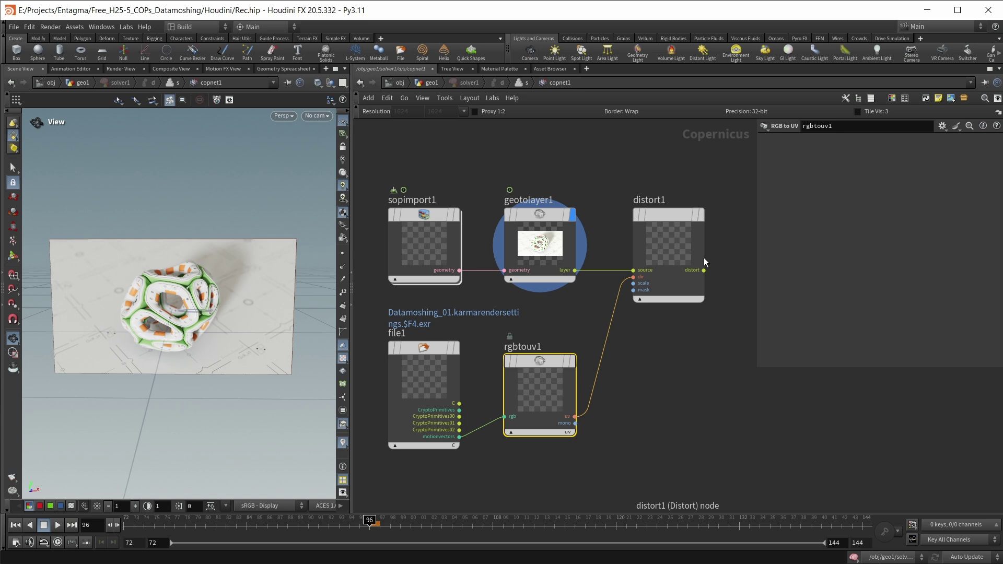
# Step: Add a Null node after Distort, wire the distort output into it, and display it
pyautogui.moveTo(683, 389); pyautogui.dragTo(671, 389, button='middle')
pyautogui.scroll(-2, 744, 306)
pyautogui.press('Tab')
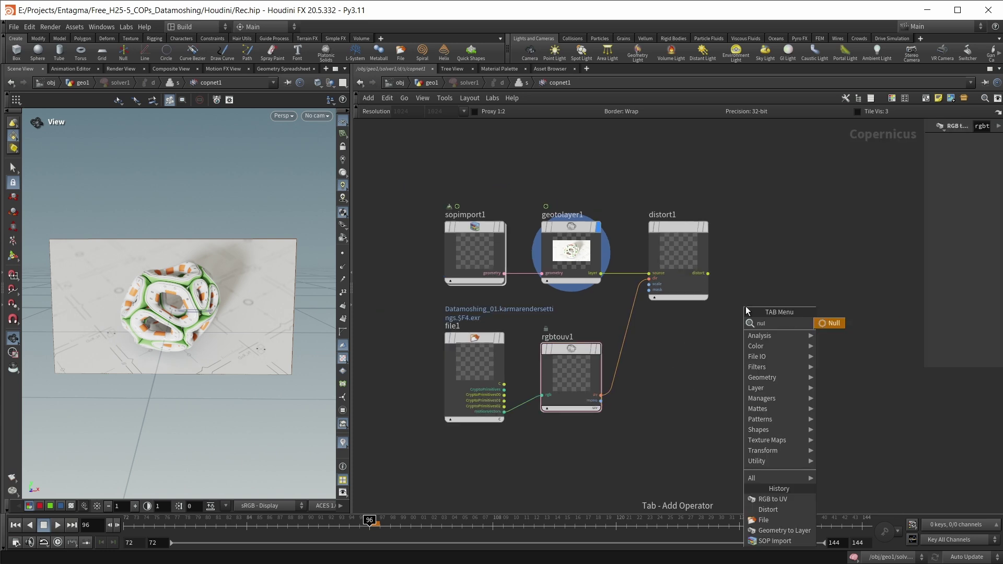
pyautogui.press('Return')
pyautogui.click(744, 306)
pyautogui.moveTo(744, 306); pyautogui.dragTo(785, 228)
pyautogui.moveTo(704, 273)
pyautogui.mouseDown()
pyautogui.moveTo(744, 274)
pyautogui.moveTo(706, 274)
pyautogui.mouseUp()
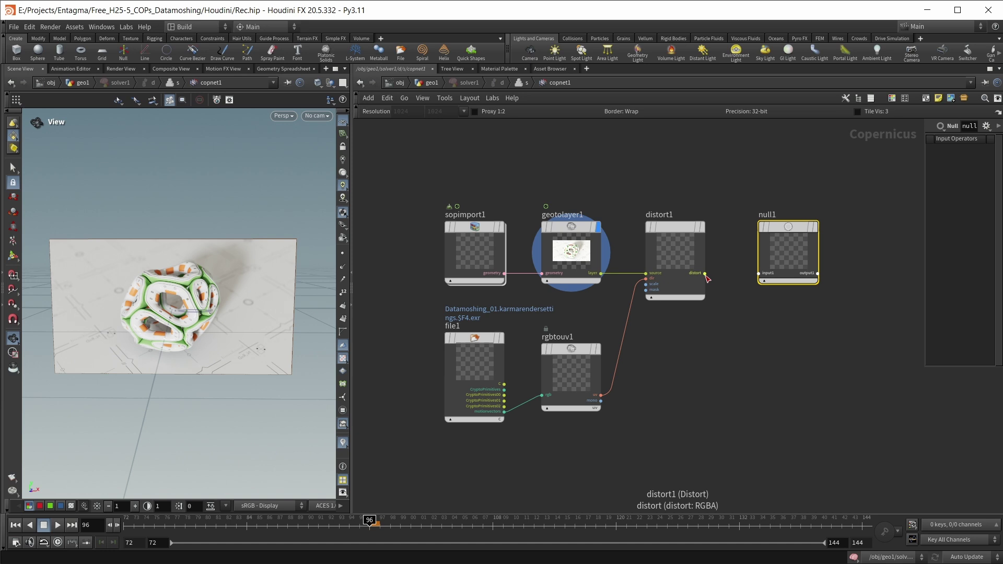
pyautogui.moveTo(705, 274); pyautogui.dragTo(758, 273)
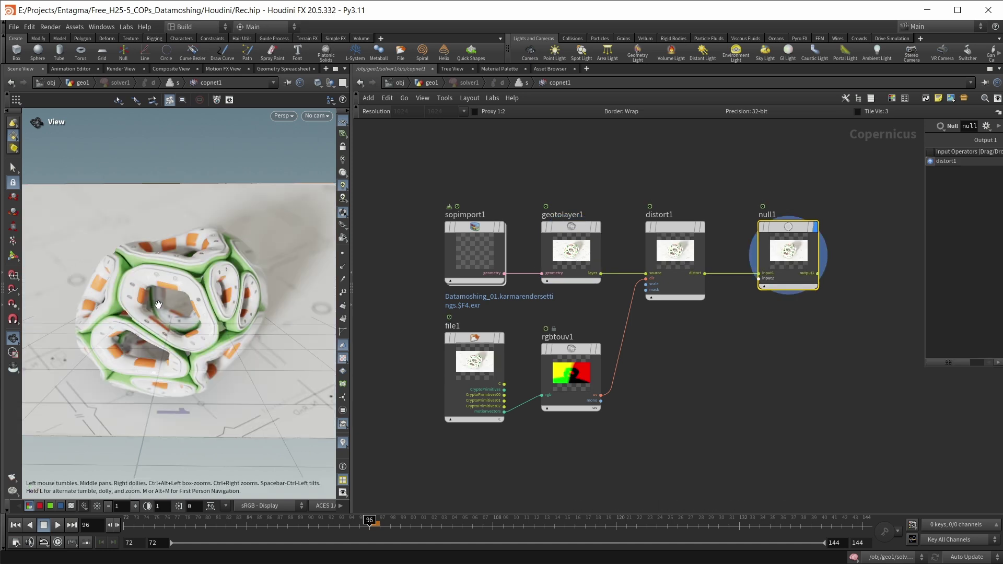
# Step: Widen the parameter pane and set the Distort node's Scale to 0.01
pyautogui.click(669, 225)
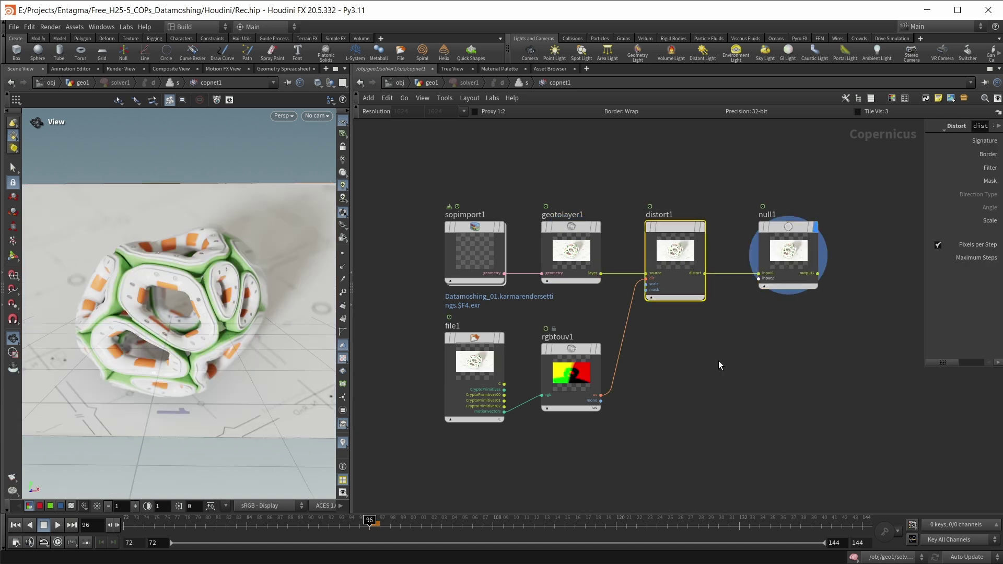
pyautogui.moveTo(922, 272); pyautogui.dragTo(793, 272)
pyautogui.moveTo(963, 220); pyautogui.dragTo(954, 236)
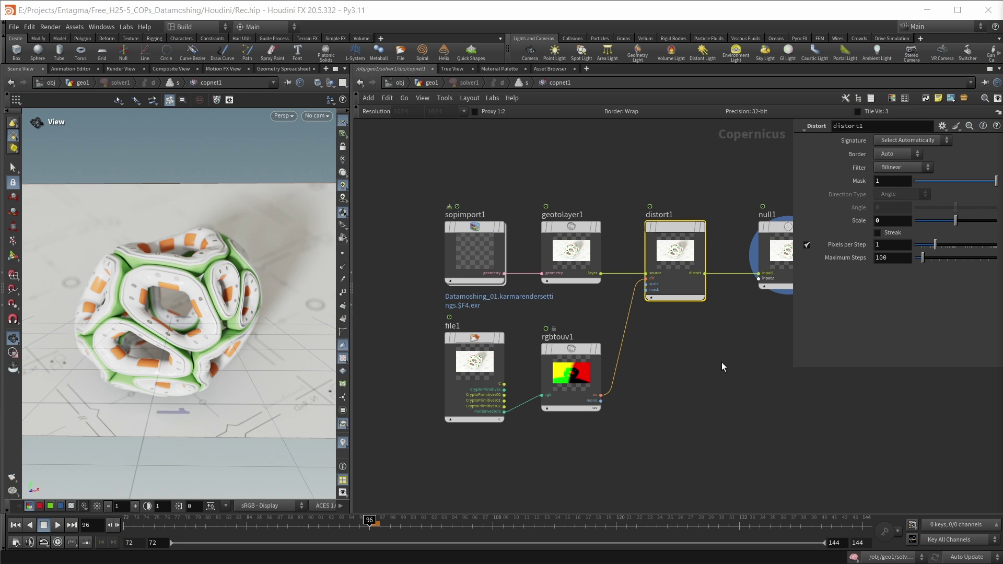
pyautogui.click(874, 221)
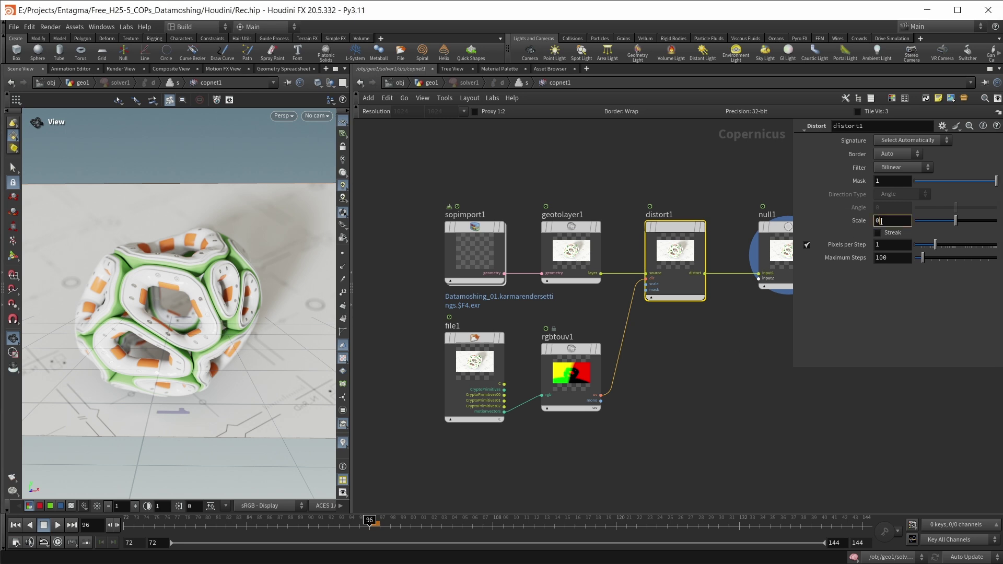
pyautogui.write('0.01')
pyautogui.press('Return')
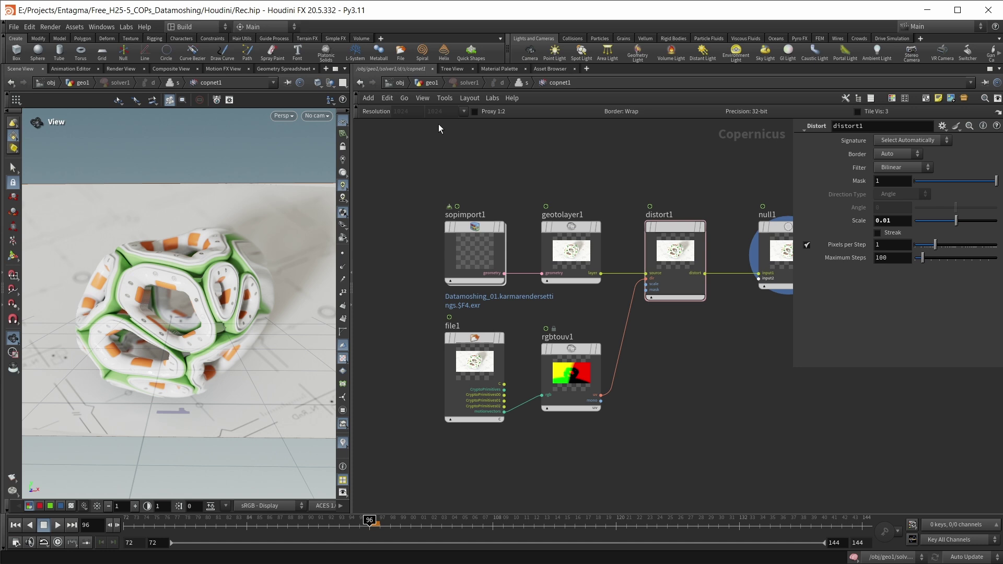
# Step: Return to the geo1 level, play the solver result from the first frame, and rewind to frame 72
pyautogui.click(435, 83)
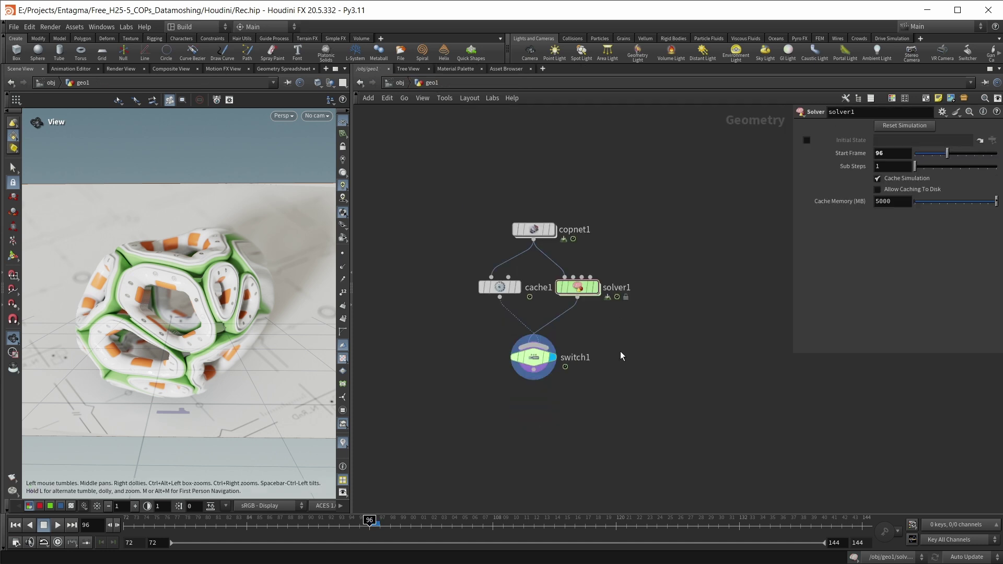
pyautogui.hotkey('ctrl', 'Up')
pyautogui.press('Up')
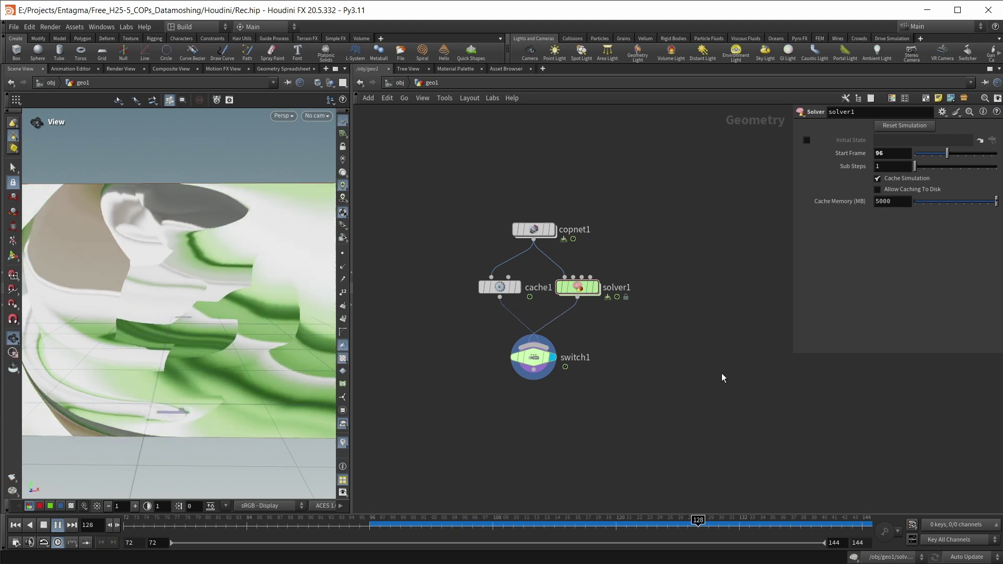
pyautogui.press('Escape')
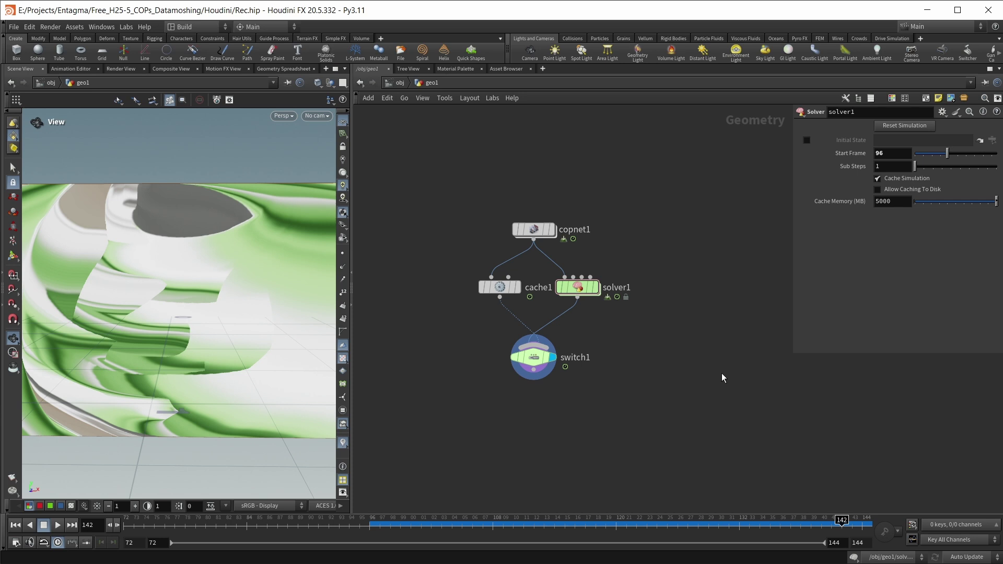
pyautogui.hotkey('ctrl', 'Up')
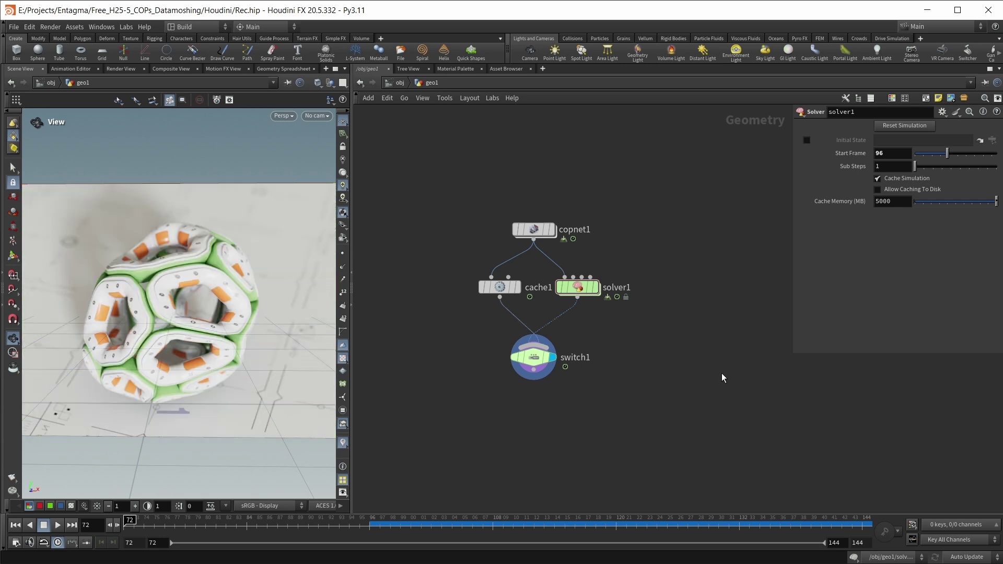
# Step: Reopen the COP network inside the solver and go to frame 96
pyautogui.doubleClick(579, 288)
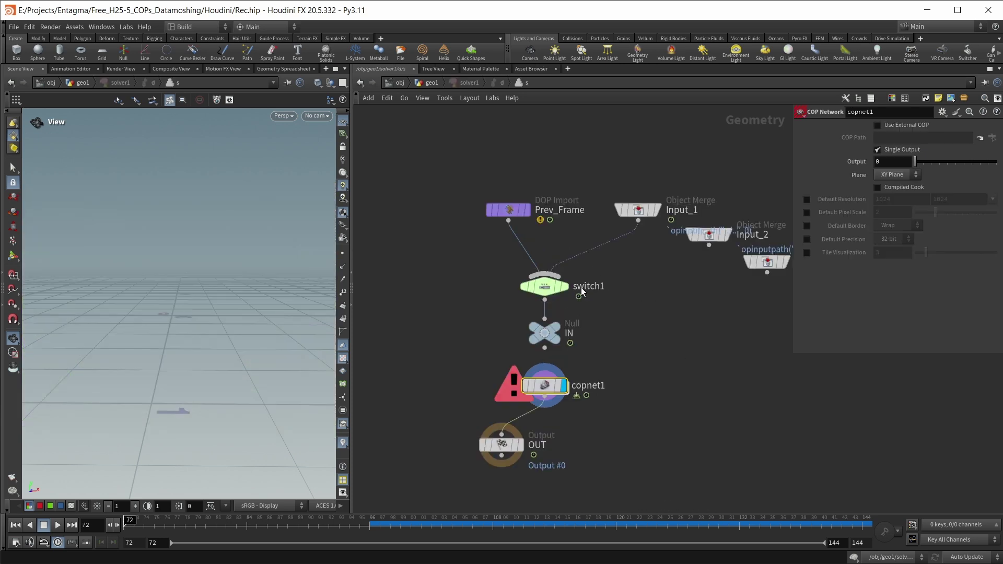
pyautogui.doubleClick(548, 386)
pyautogui.click(370, 525)
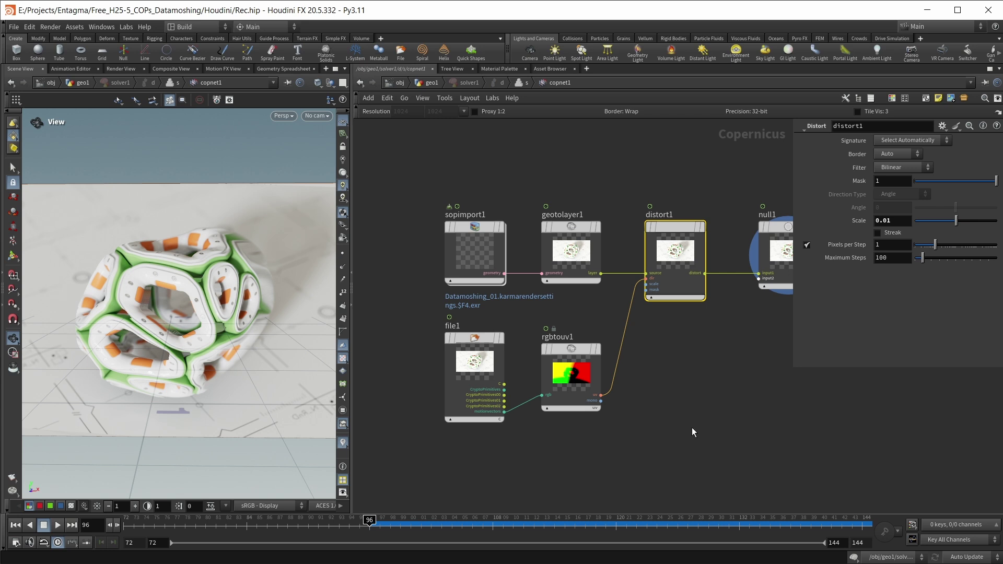
pyautogui.moveTo(691, 428); pyautogui.dragTo(679, 404, button='middle')
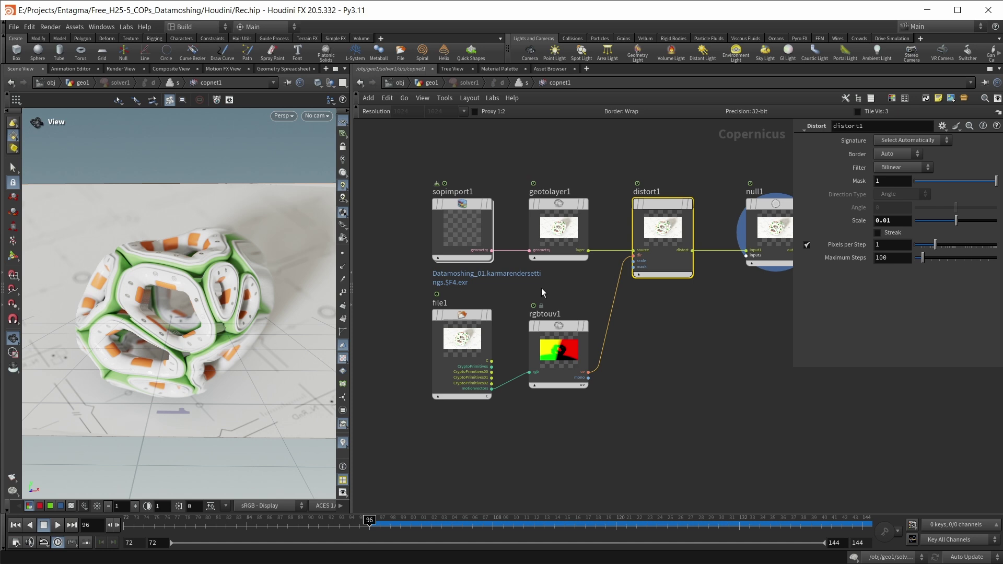
# Step: Add a Fractal Noise node below rgbtouv1, wire file1's motionvectors output into its size_ref input, and display it
pyautogui.click(558, 342)
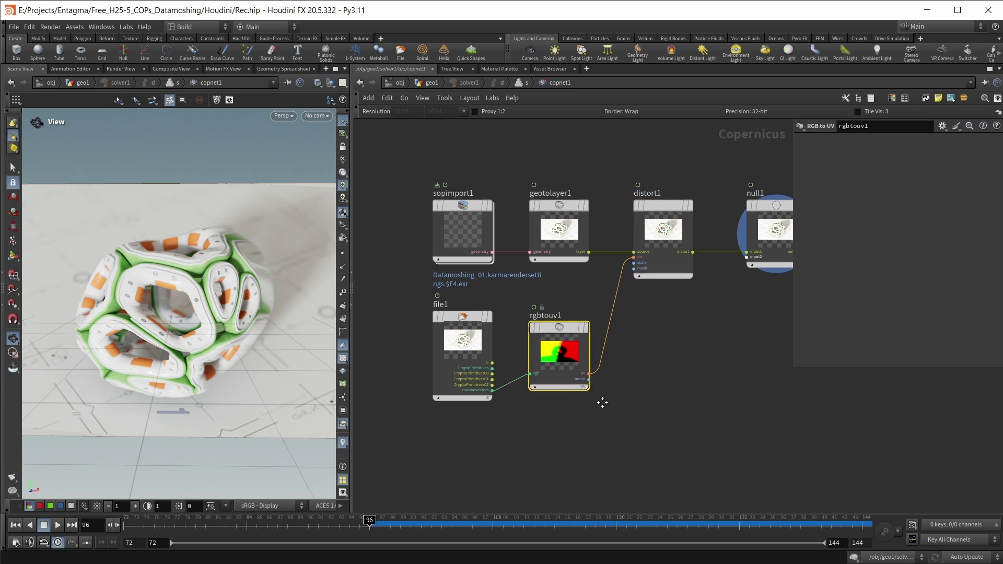
pyautogui.moveTo(602, 394); pyautogui.dragTo(622, 364, button='middle')
pyautogui.press('Tab')
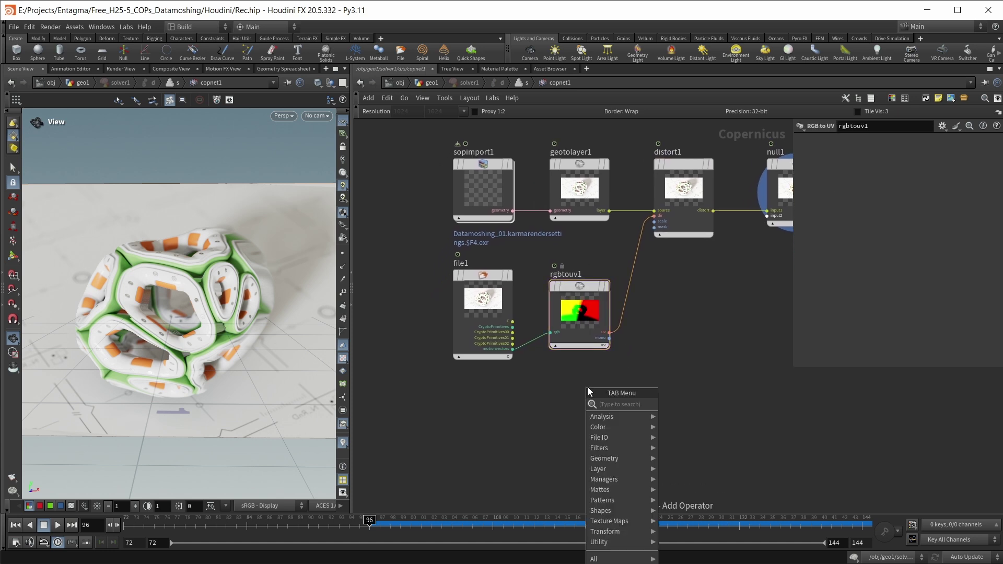
pyautogui.write('fra')
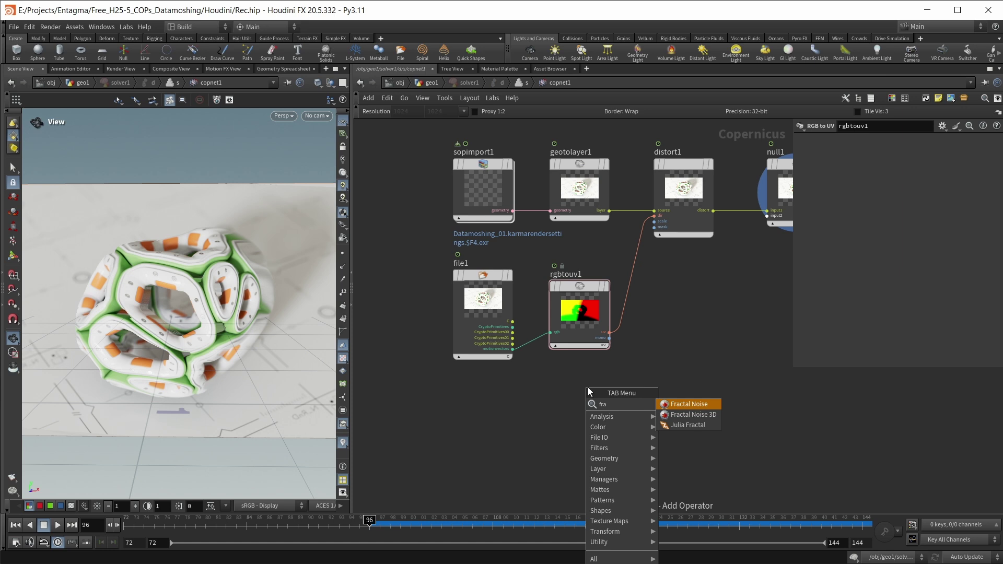
pyautogui.press('Return')
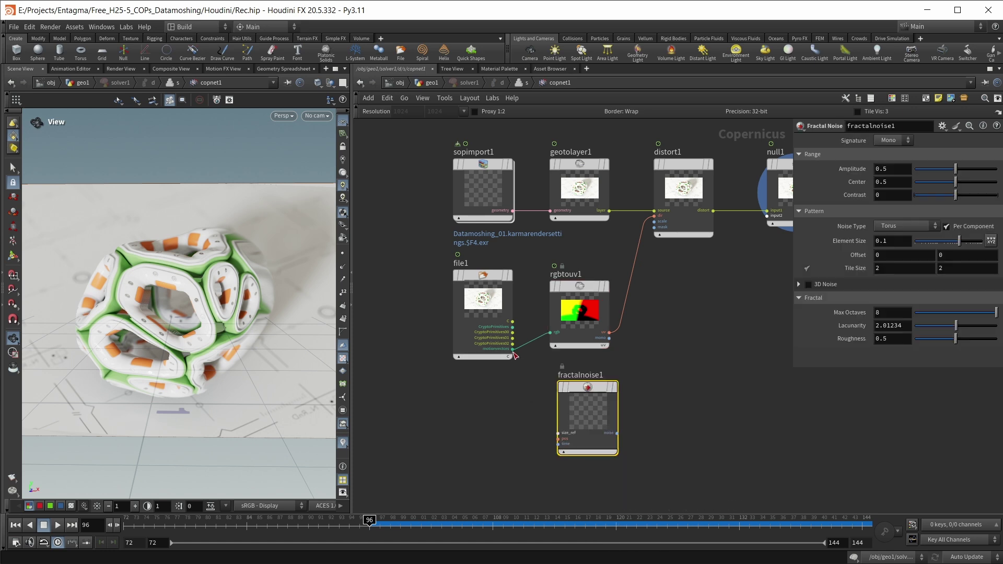
pyautogui.moveTo(512, 348); pyautogui.dragTo(559, 433)
pyautogui.moveTo(578, 391); pyautogui.dragTo(562, 395)
pyautogui.click(594, 392)
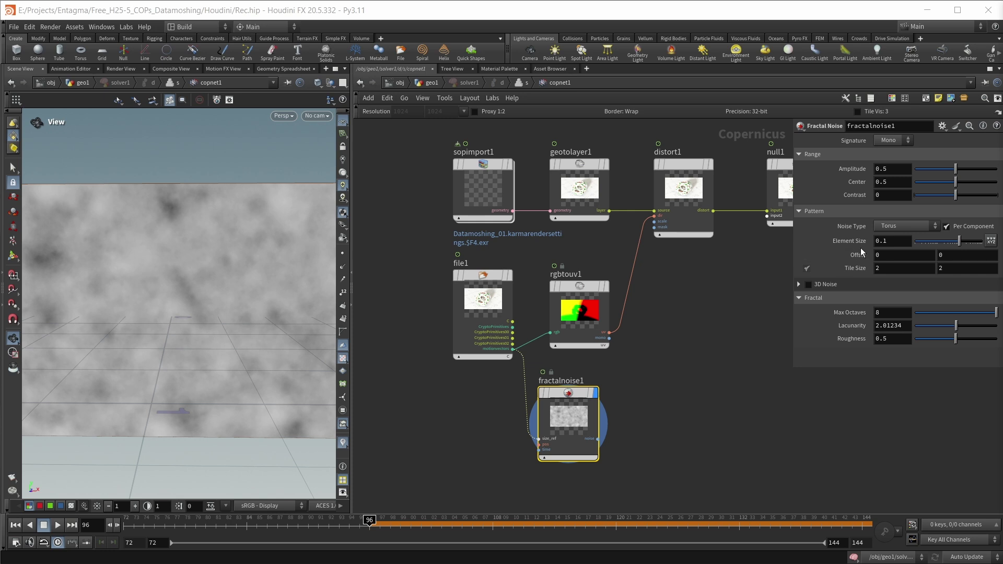
# Step: Set the fractal noise to Worley Cellular F2-F1 with the Manhattan metric and align its node under rgbtouv1
pyautogui.click(886, 227)
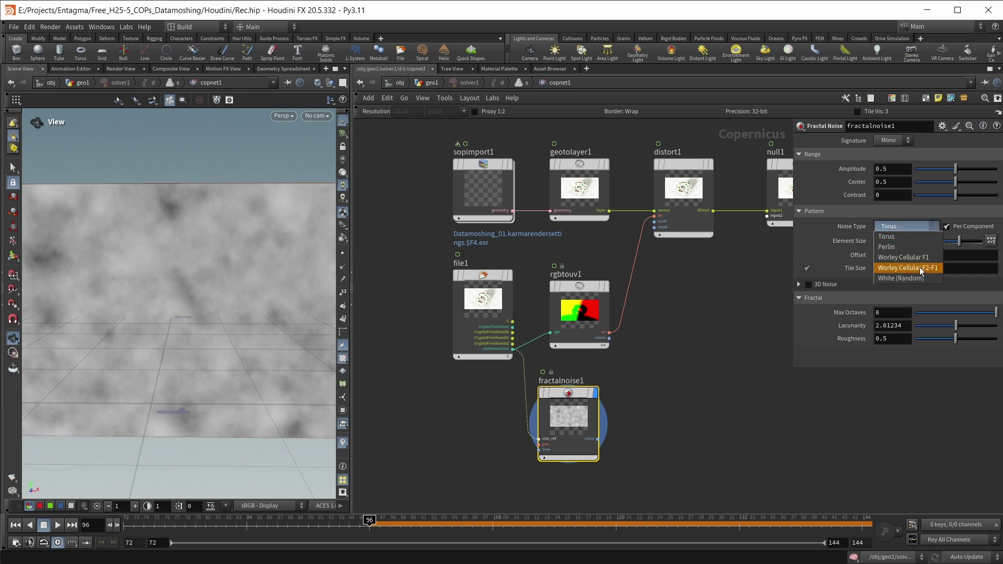
pyautogui.click(923, 268)
pyautogui.click(890, 241)
pyautogui.click(893, 260)
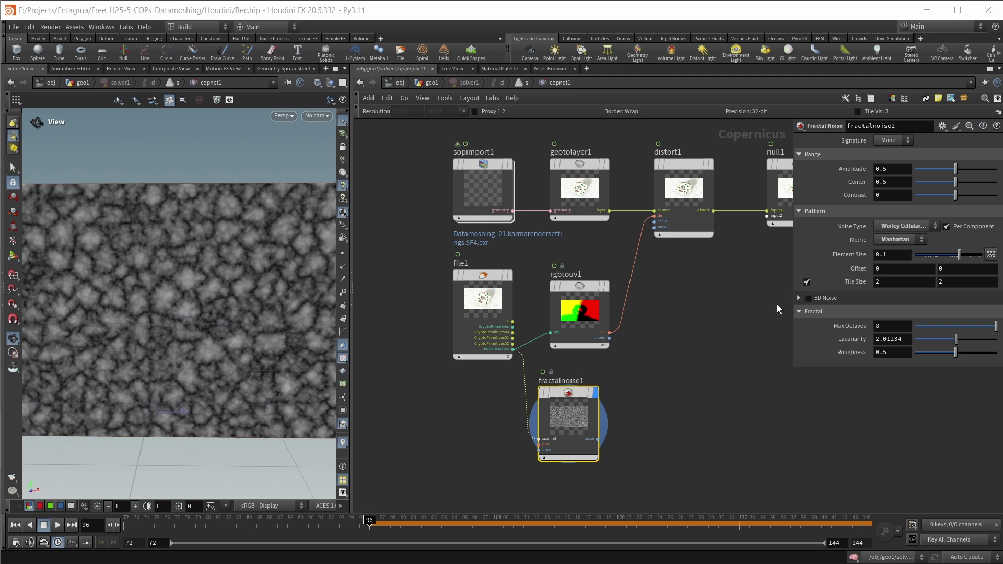
pyautogui.moveTo(569, 416); pyautogui.dragTo(579, 416)
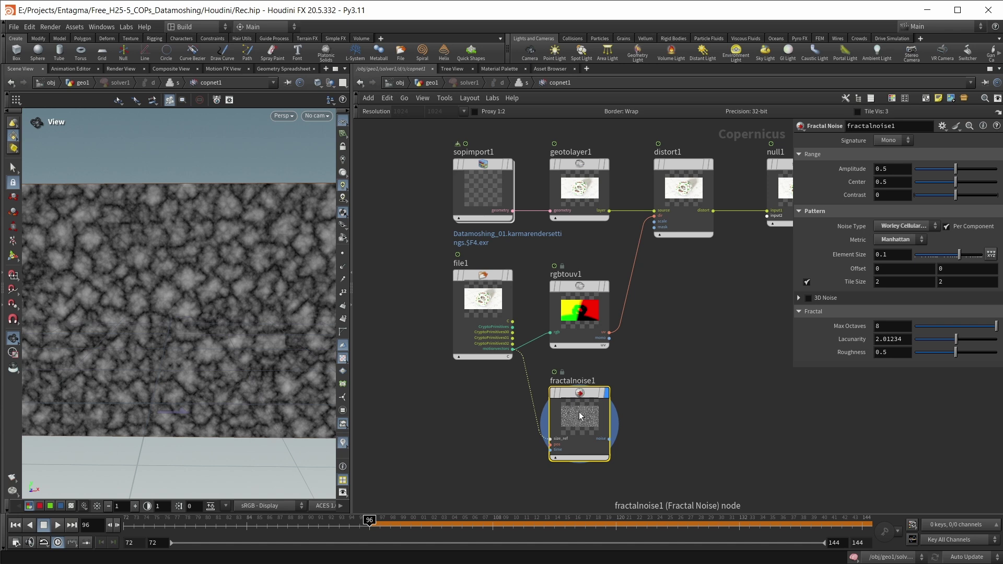
# Step: Add a Slope Direction node after the fractal noise, feed the noise into its height input, and display it
pyautogui.click(683, 406)
pyautogui.press('Tab')
pyautogui.write('slop')
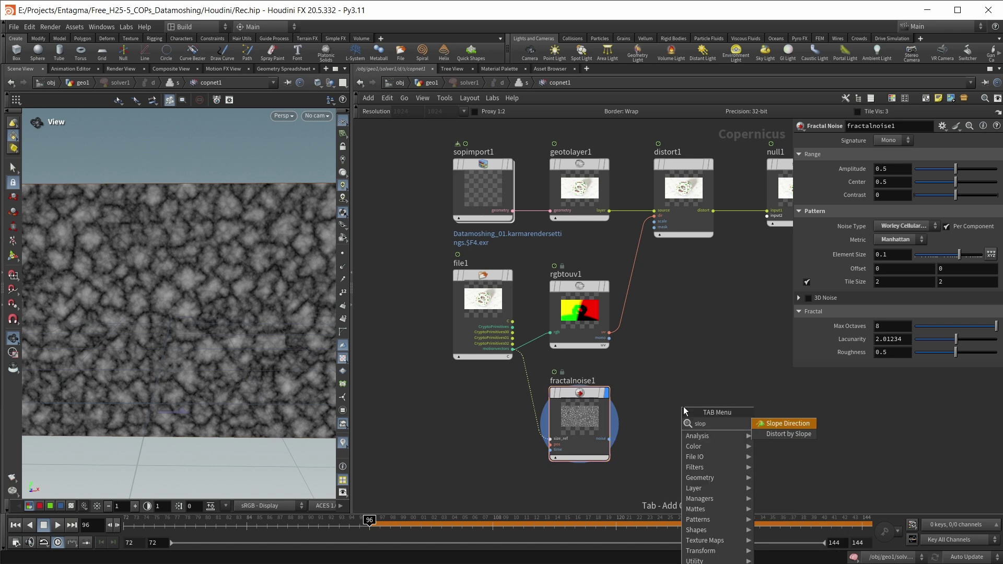
pyautogui.press('Return')
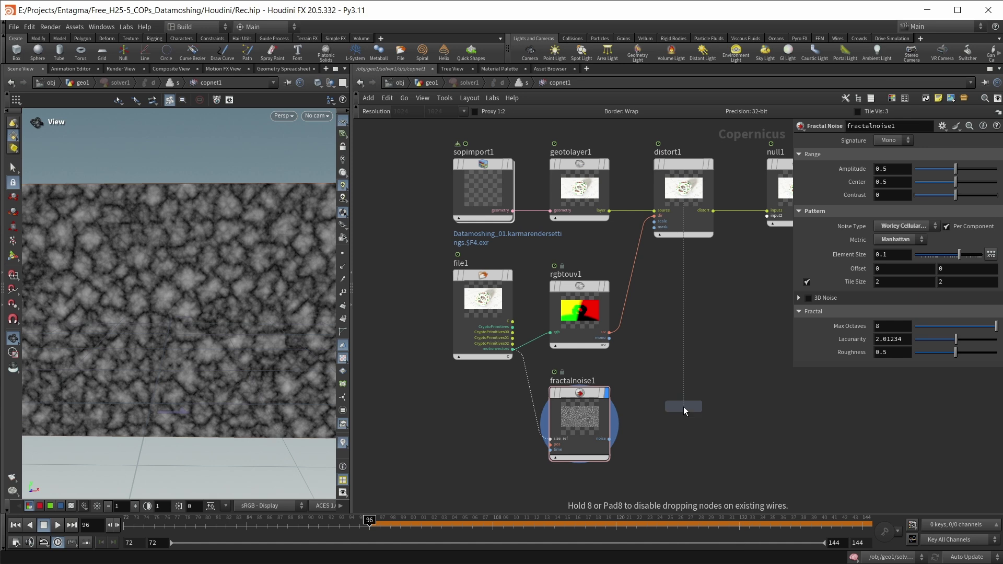
pyautogui.click(683, 406)
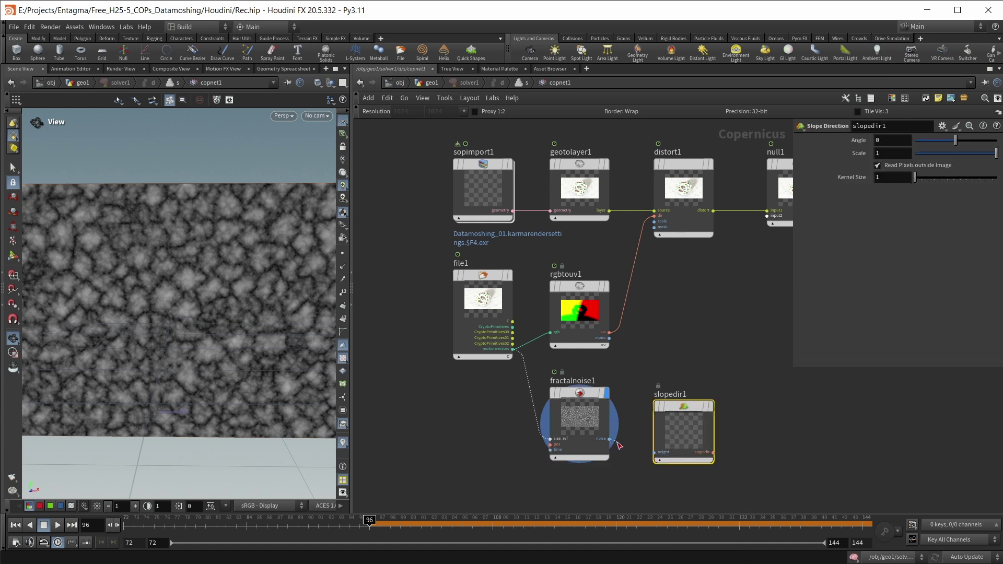
pyautogui.moveTo(609, 439); pyautogui.dragTo(673, 433)
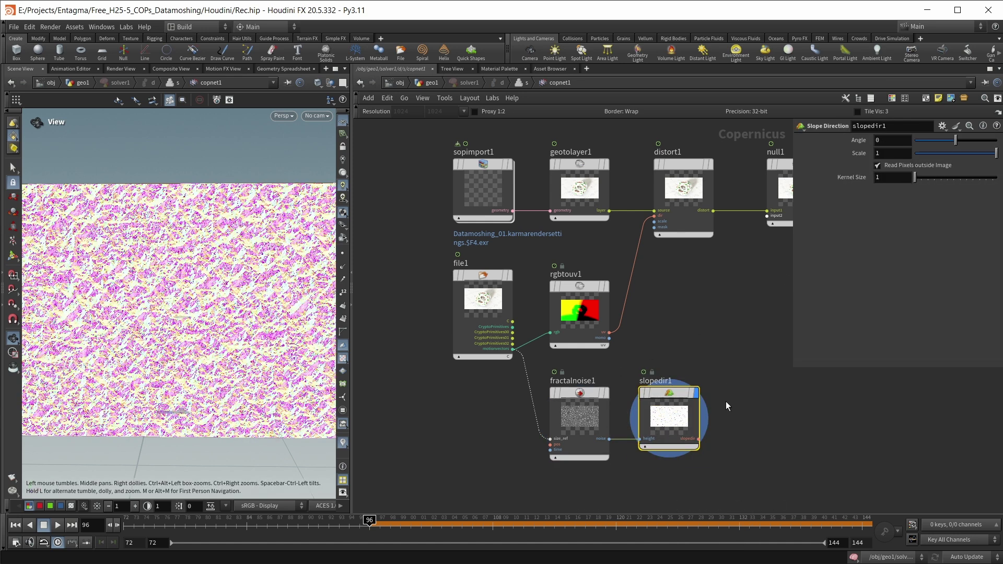
# Step: Add a Blend node beside rgbtouv1, above the Slope Direction node
pyautogui.click(600, 297)
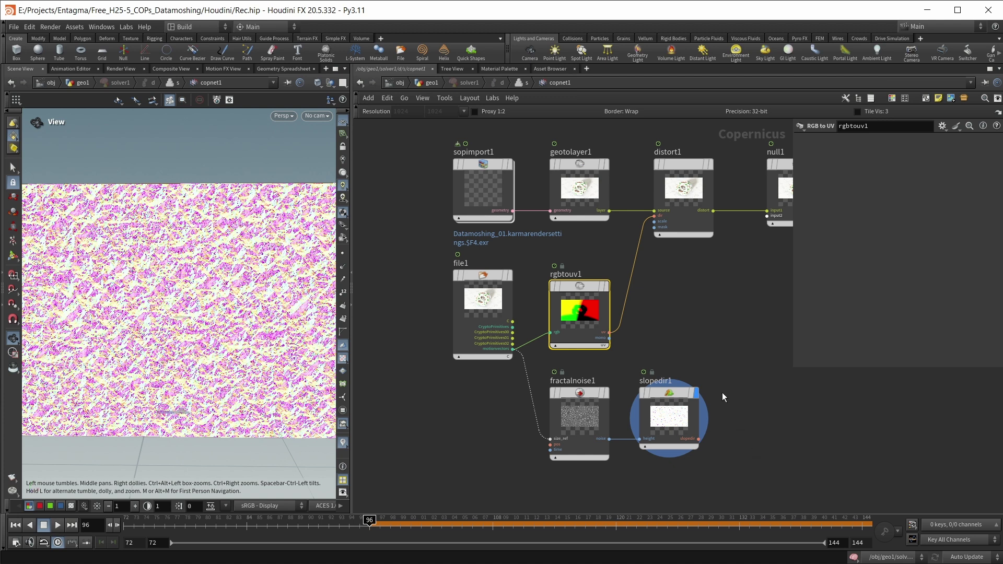
pyautogui.click(677, 324)
pyautogui.press('Tab')
pyautogui.write('blend')
pyautogui.press('Return')
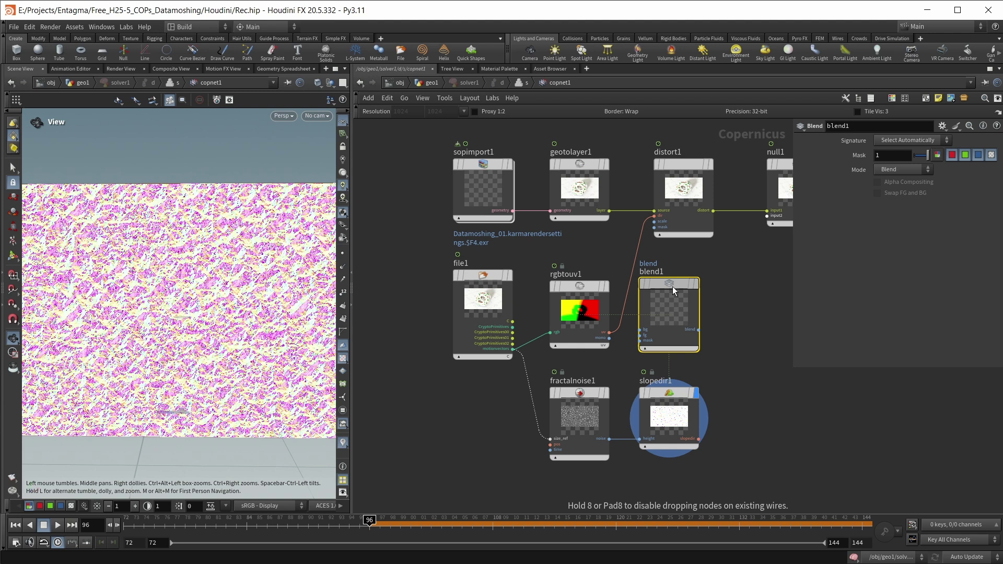
pyautogui.click(686, 286)
# Step: Wire rgbtouv1's uv output into the Blend's bg and the slope direction into its fg, and display the Blend
pyautogui.click(609, 332)
pyautogui.click(654, 332)
pyautogui.moveTo(698, 436); pyautogui.dragTo(699, 442)
pyautogui.click(700, 444)
pyautogui.click(654, 343)
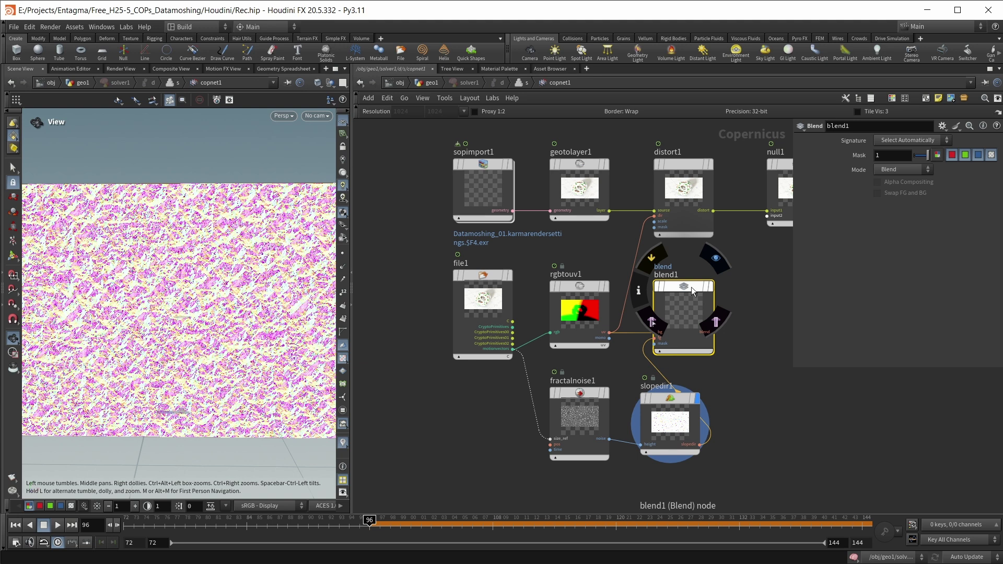
pyautogui.click(710, 287)
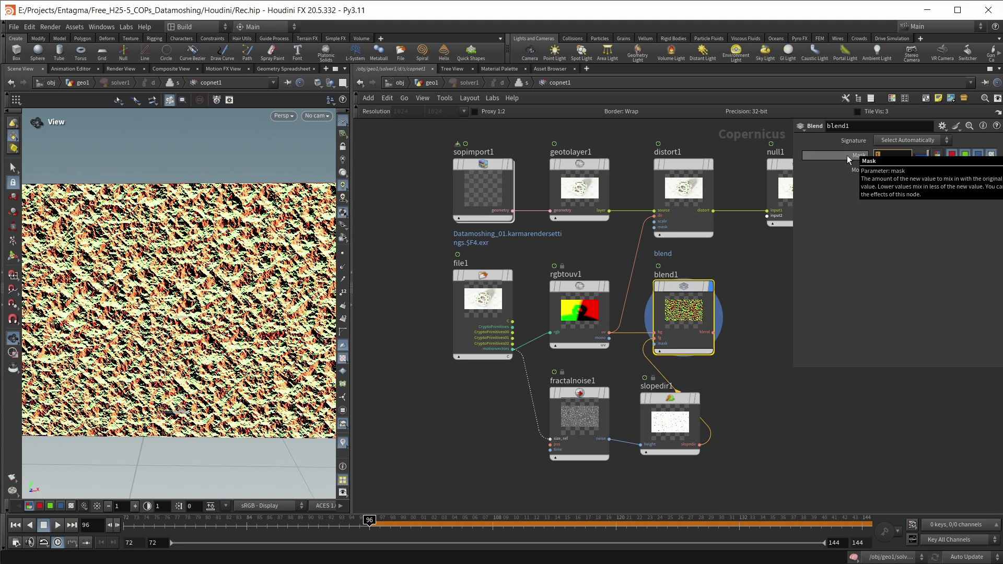
# Step: Set blend1's Mask to .05 and wire its output into distort1's dir input
pyautogui.write('.05')
pyautogui.press('Return')
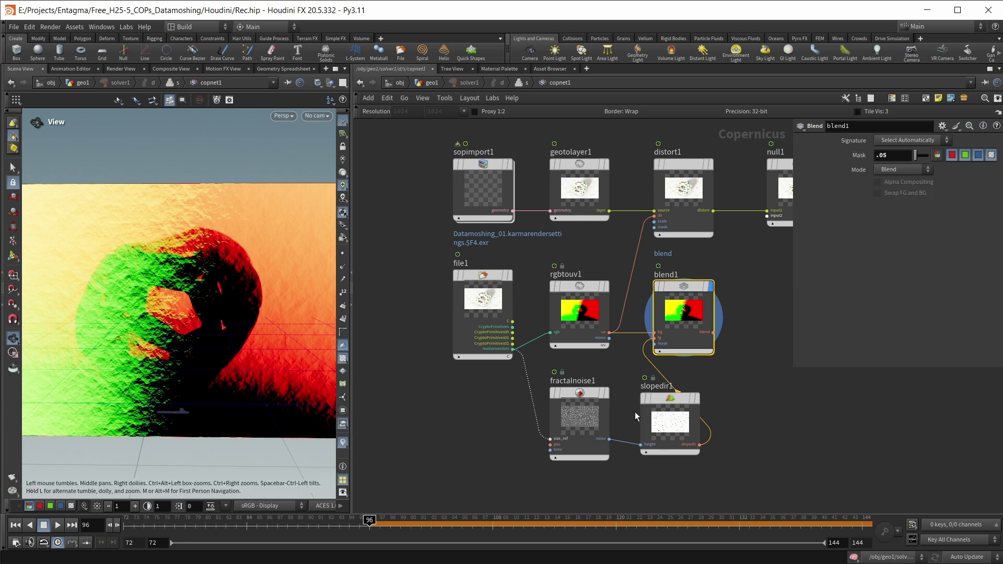
pyautogui.moveTo(732, 367); pyautogui.dragTo(720, 400, button='middle')
pyautogui.moveTo(699, 364); pyautogui.dragTo(638, 251)
pyautogui.moveTo(638, 251); pyautogui.dragTo(640, 248)
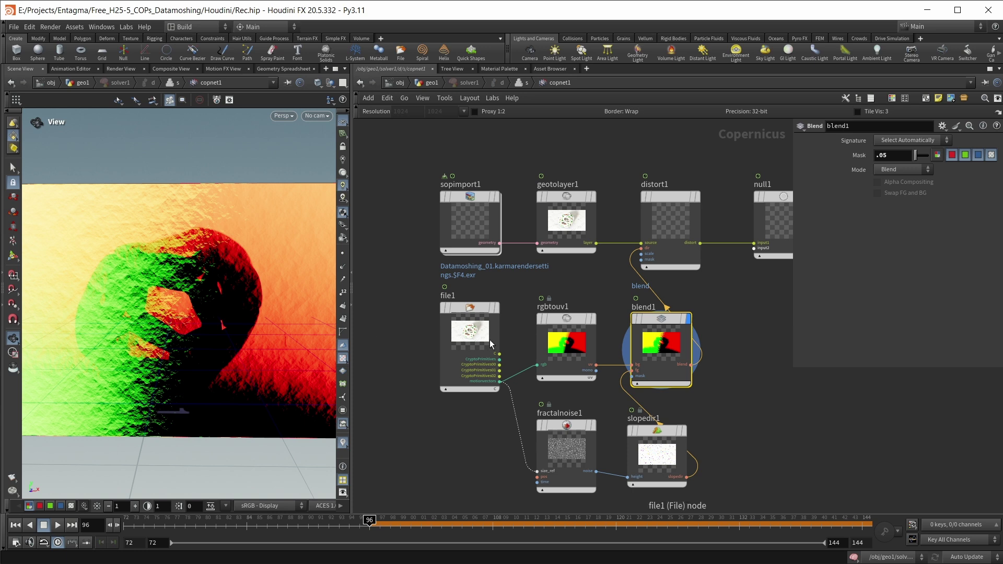
# Step: Add a Cryptomatte node below fractalnoise1 and wire file1's CryptoPrimitives00 output into its crypto1 input
pyautogui.scroll(-3, 687, 351)
pyautogui.scroll(2, 555, 424)
pyautogui.press('Tab')
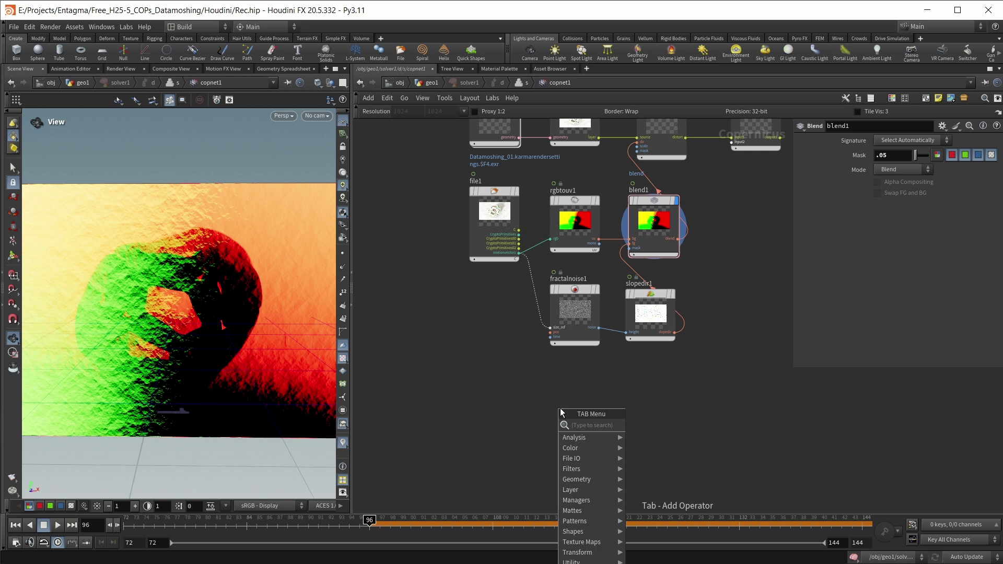
pyautogui.write('cry')
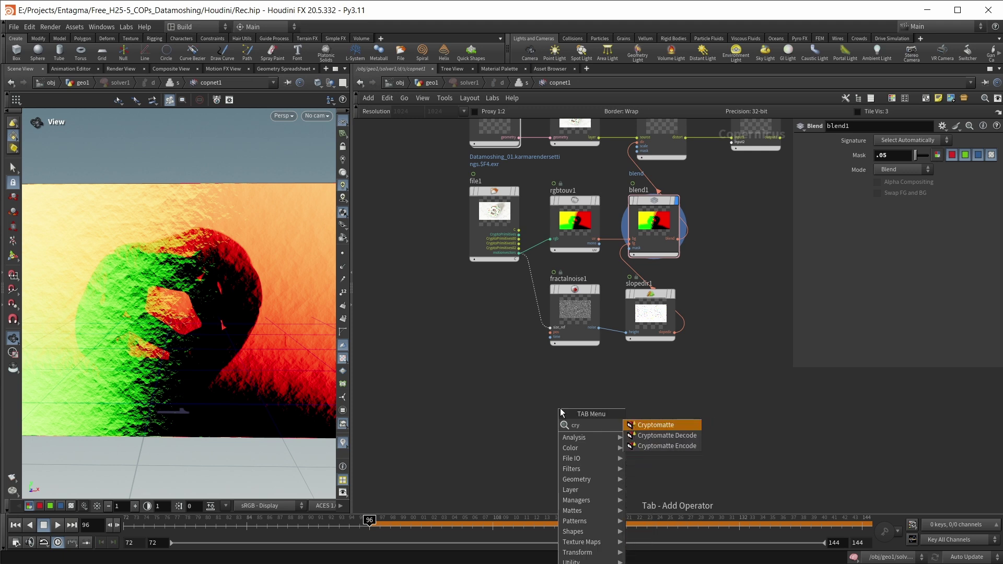
pyautogui.press('Return')
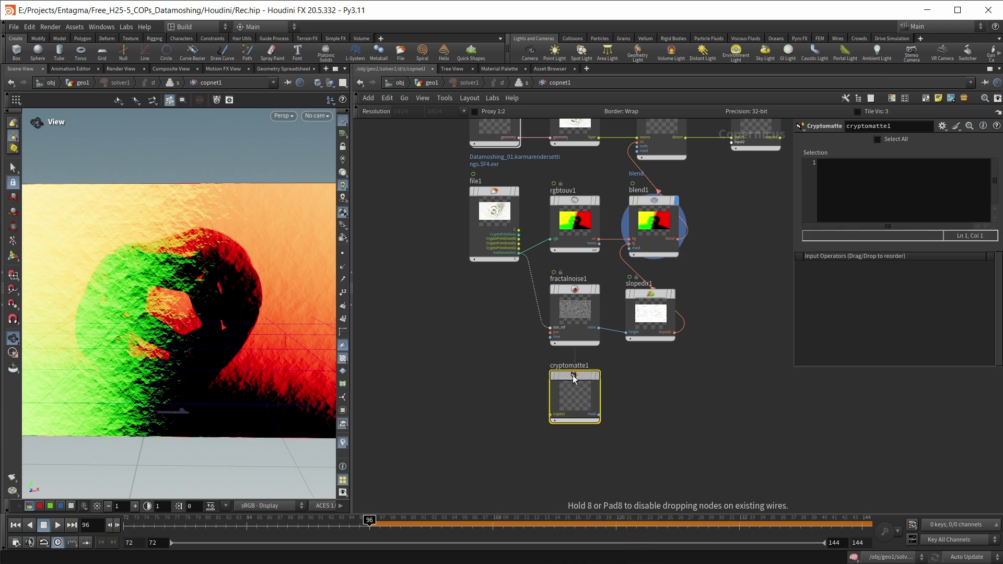
pyautogui.click(572, 375)
pyautogui.scroll(2, 506, 362)
pyautogui.moveTo(525, 185); pyautogui.dragTo(570, 437)
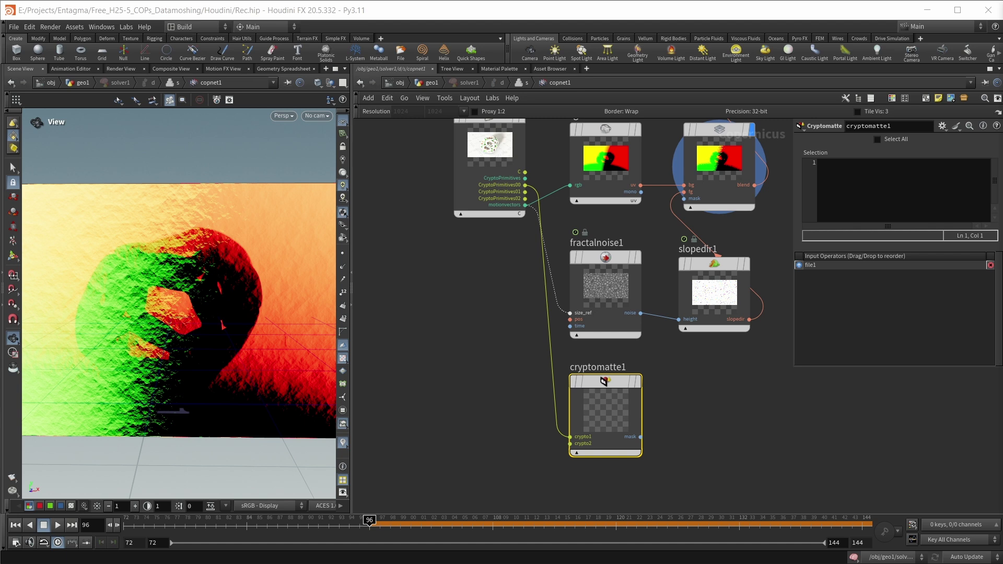
# Step: Set the Cryptomatte selection to /grid/mesh_0 and display the resulting matte
pyautogui.click(858, 199)
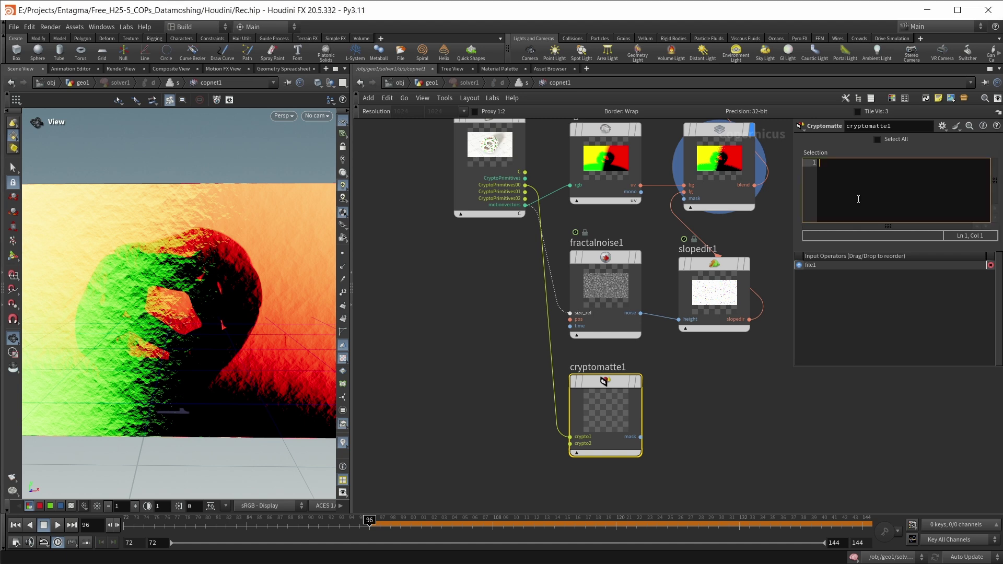
pyautogui.write('/grid/mesh_0')
pyautogui.click(637, 382)
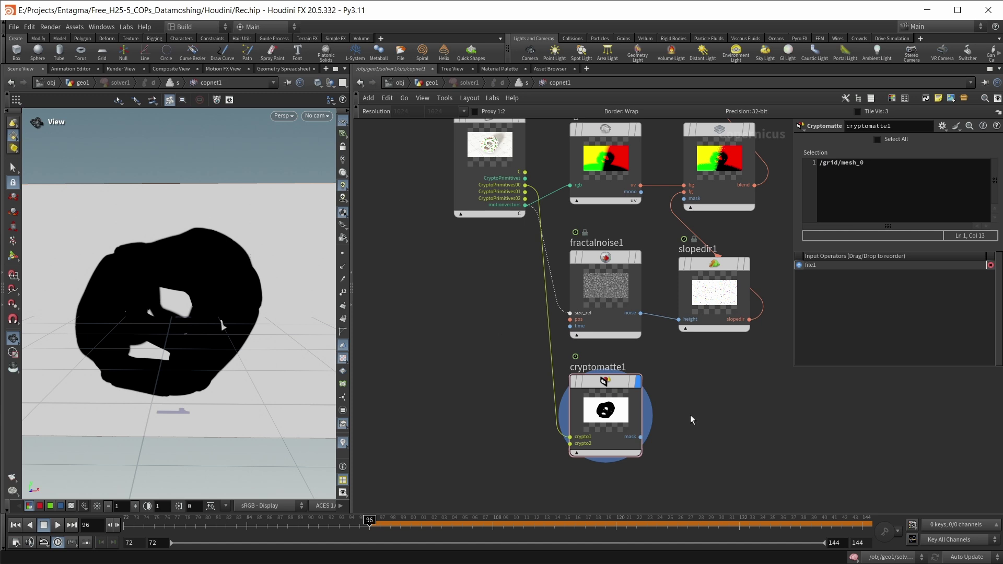
# Step: Add a second Blend node on the wire between distort1 and null1
pyautogui.press('h')
pyautogui.scroll(1, 544, 315)
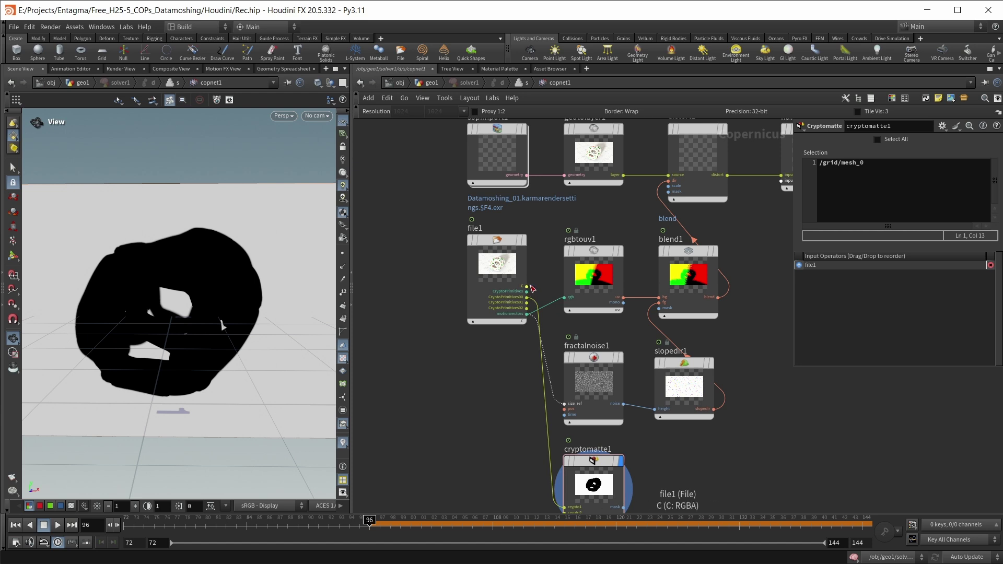
pyautogui.scroll(-2, 550, 275)
pyautogui.moveTo(719, 264); pyautogui.dragTo(669, 269, button='middle')
pyautogui.press('Tab')
pyautogui.write('blend')
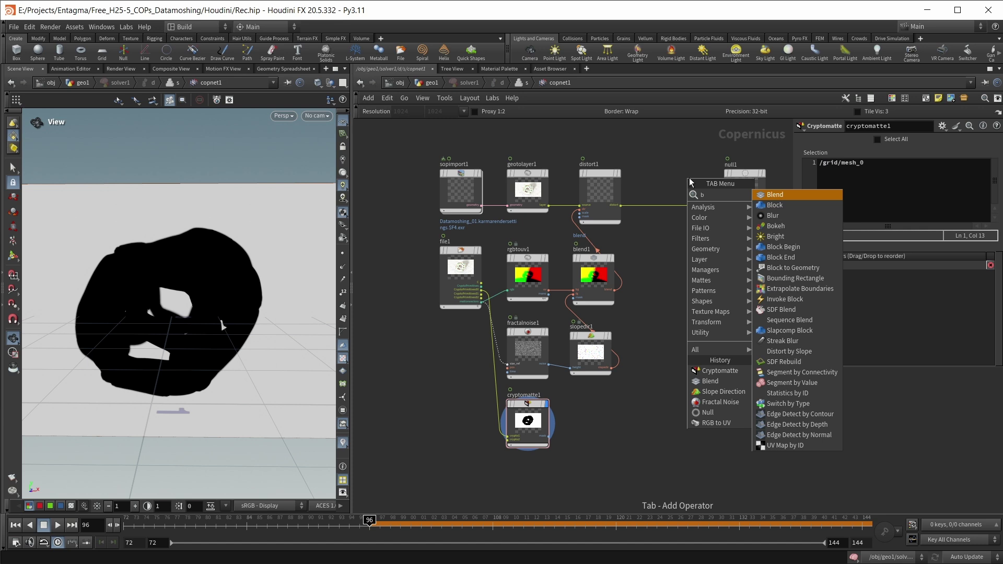
pyautogui.press('Return')
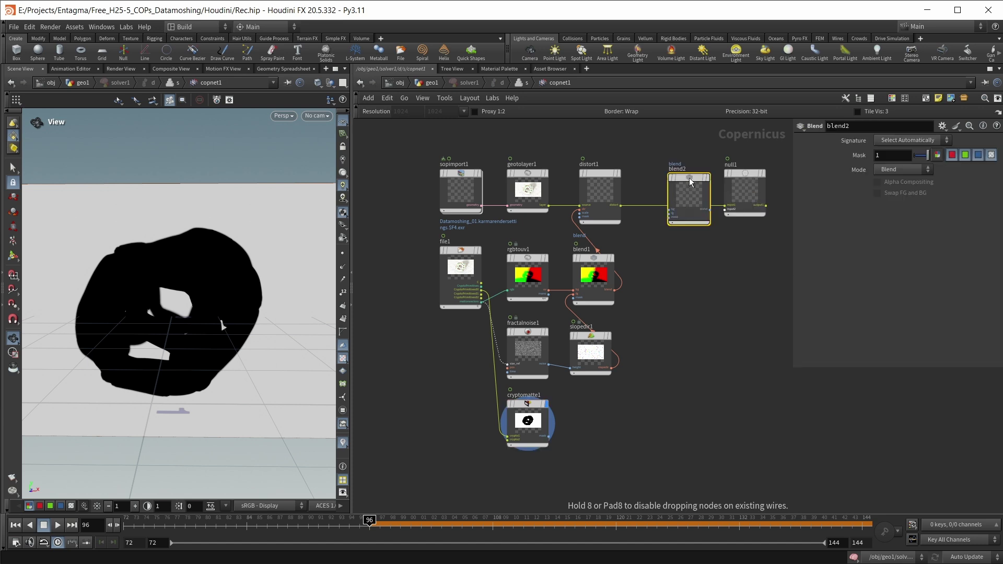
pyautogui.click(672, 177)
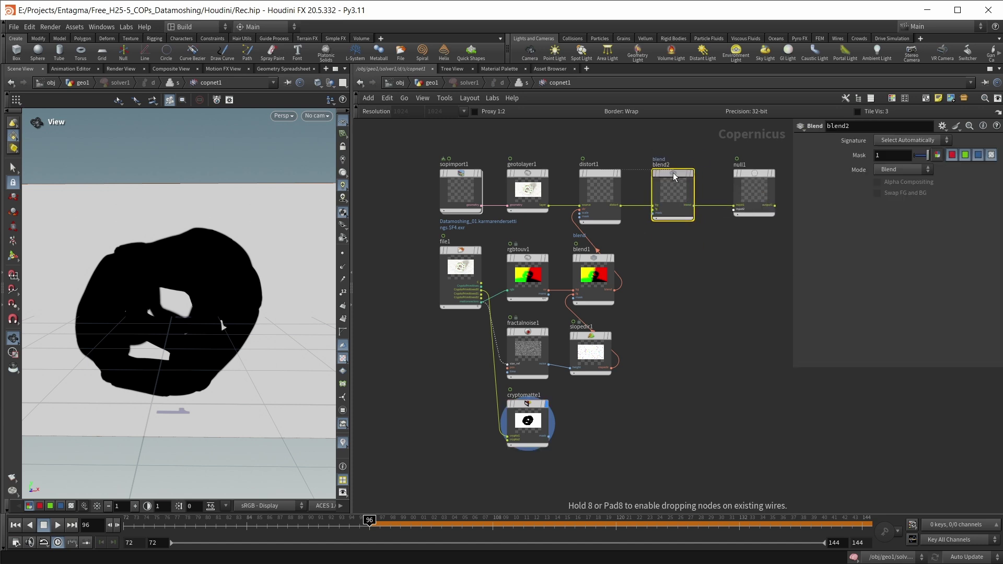
# Step: Rewire distort1's output from blend2's bg input to its fg input
pyautogui.press('h')
pyautogui.scroll(2, 653, 271)
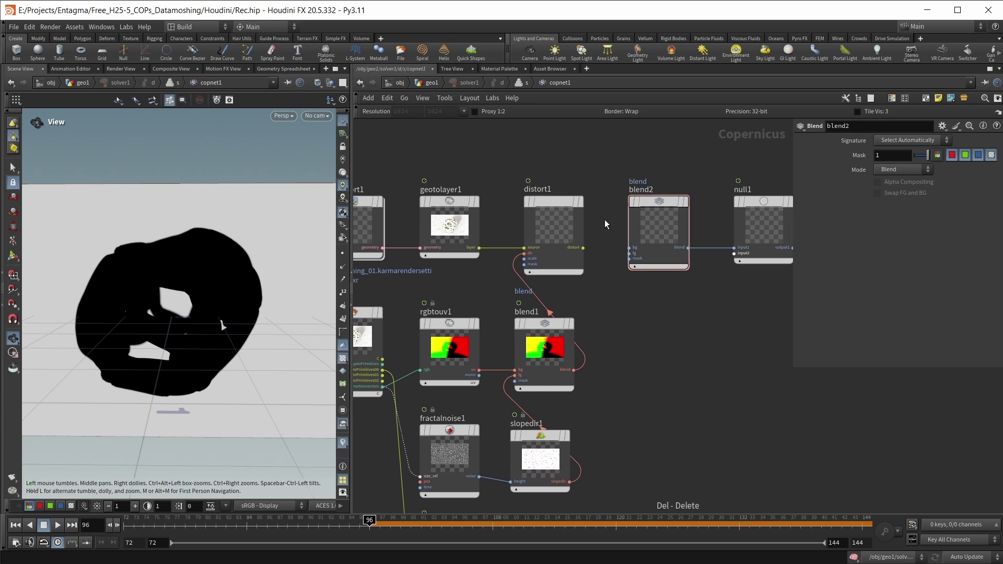
pyautogui.moveTo(601, 248); pyautogui.dragTo(600, 252)
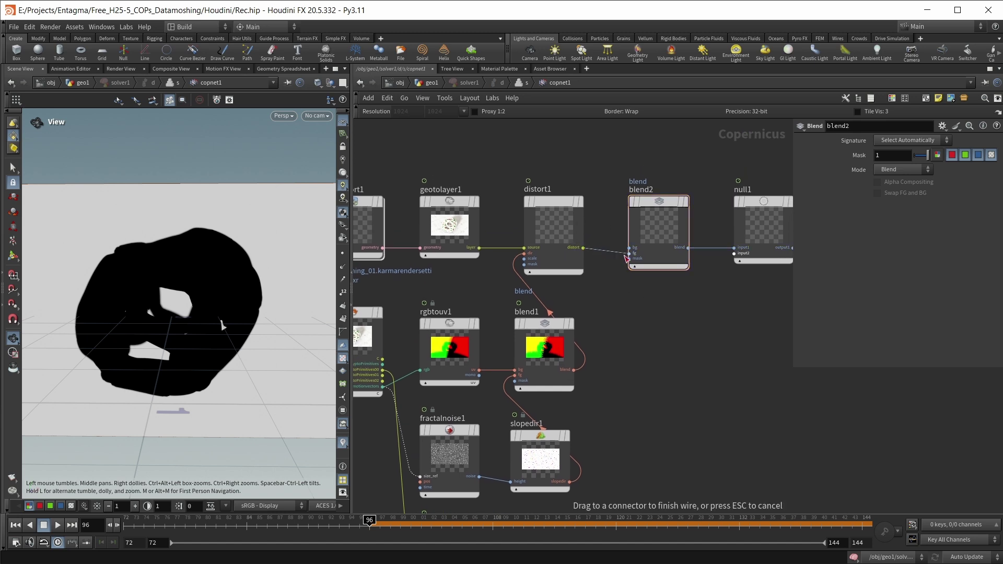
pyautogui.click(634, 267)
# Step: Wire file1's C output into blend2's bg input, routing the wire through a dot beside blend1
pyautogui.scroll(-2, 634, 269)
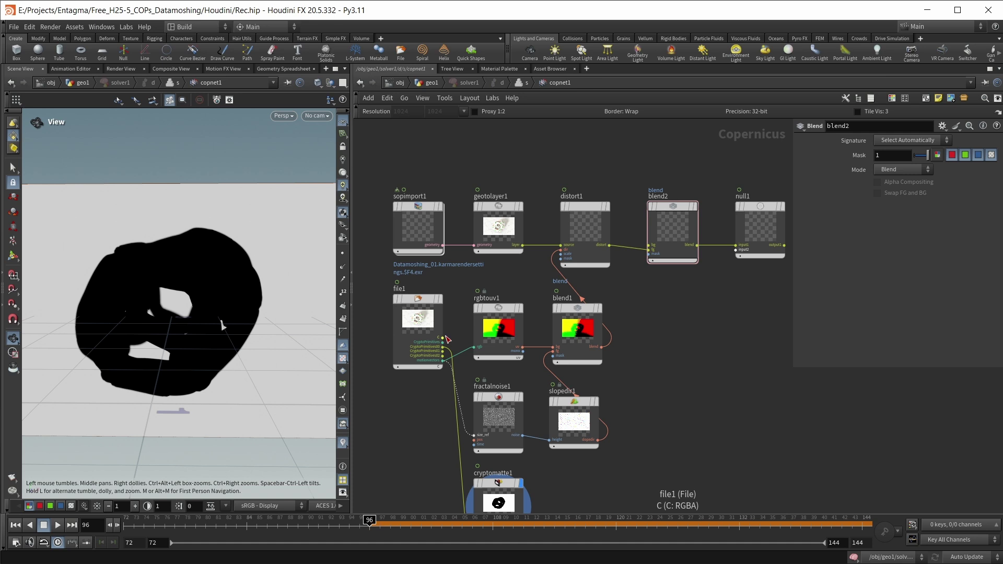
pyautogui.scroll(3, 418, 339)
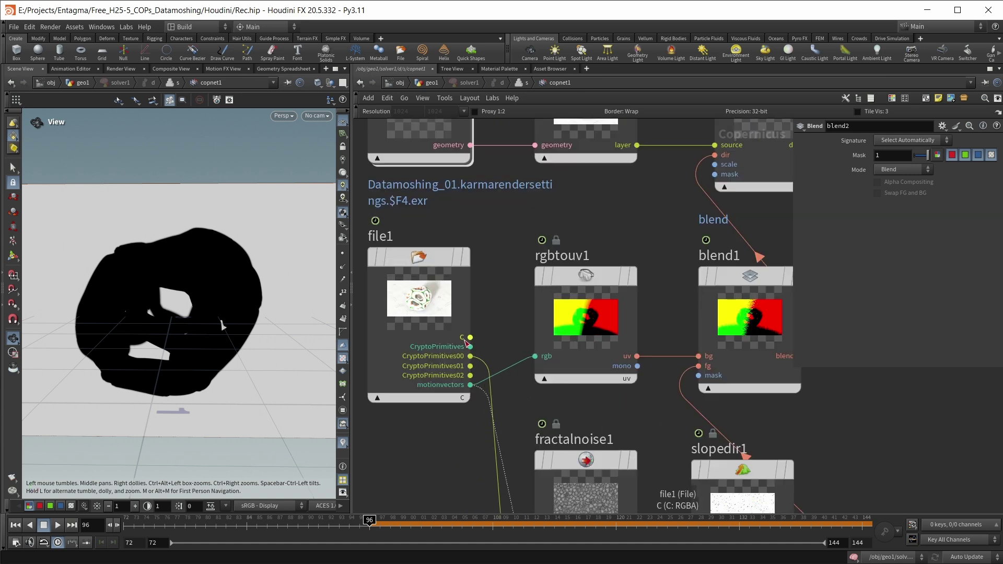
pyautogui.click(471, 338)
pyautogui.scroll(-3, 471, 341)
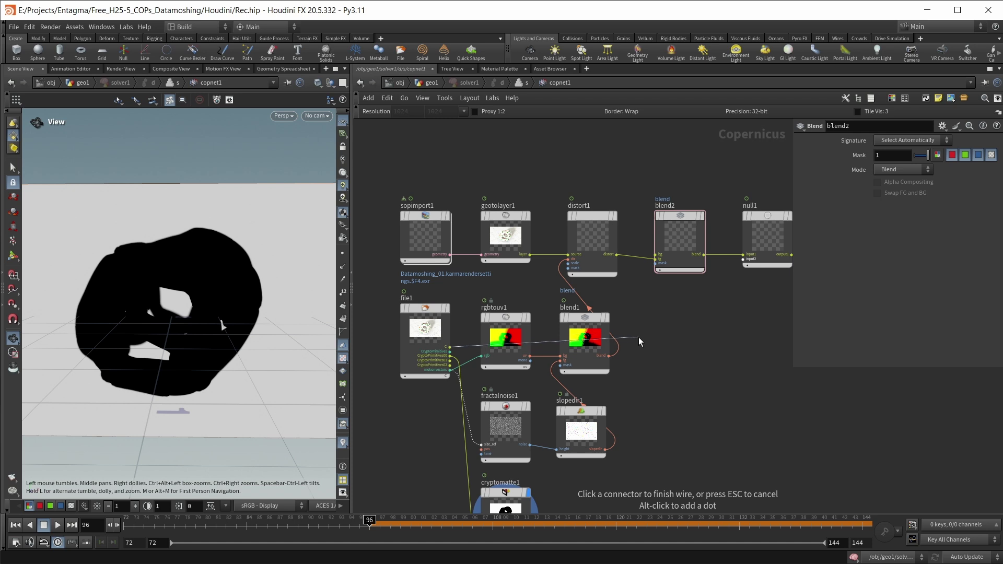
pyautogui.keyDown('alt'); pyautogui.click(640, 348); pyautogui.keyUp('alt')
pyautogui.click(648, 251)
pyautogui.moveTo(682, 222)
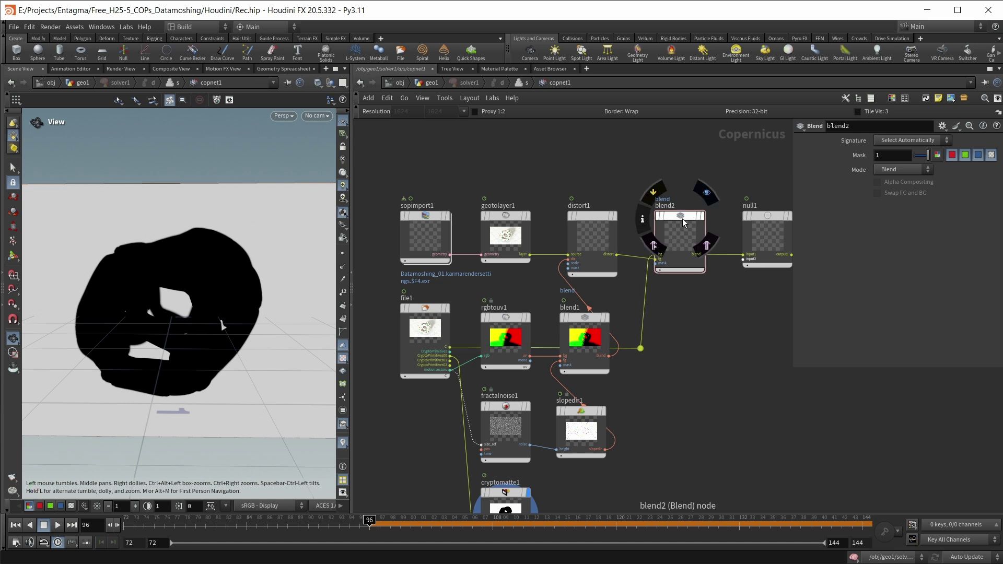
pyautogui.moveTo(682, 222); pyautogui.dragTo(675, 178, button='middle')
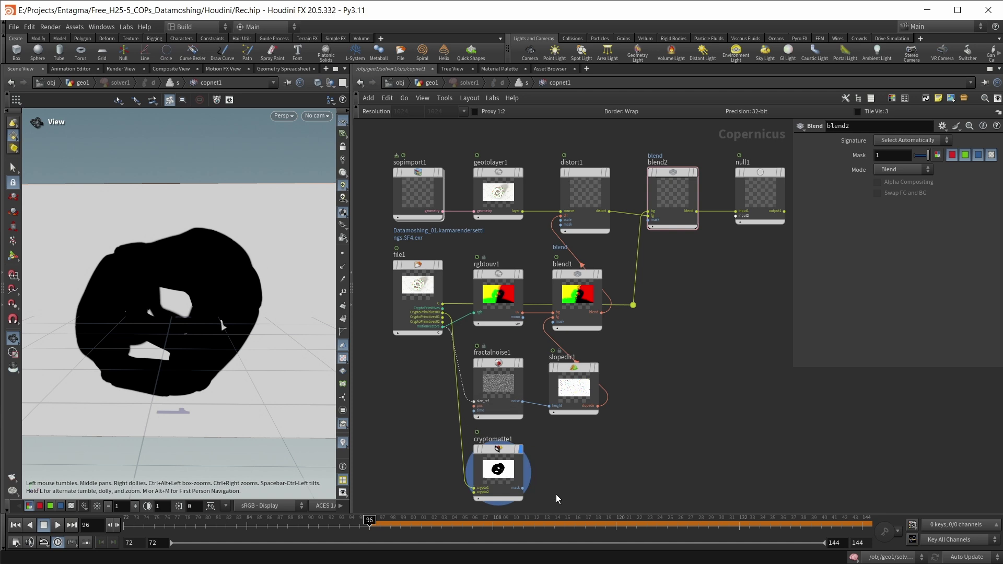
# Step: Wire cryptomatte1's output into blend2's mask input, routing the wire through a dot below the network's blend nodes
pyautogui.click(522, 488)
pyautogui.keyDown('alt'); pyautogui.click(622, 484); pyautogui.keyUp('alt')
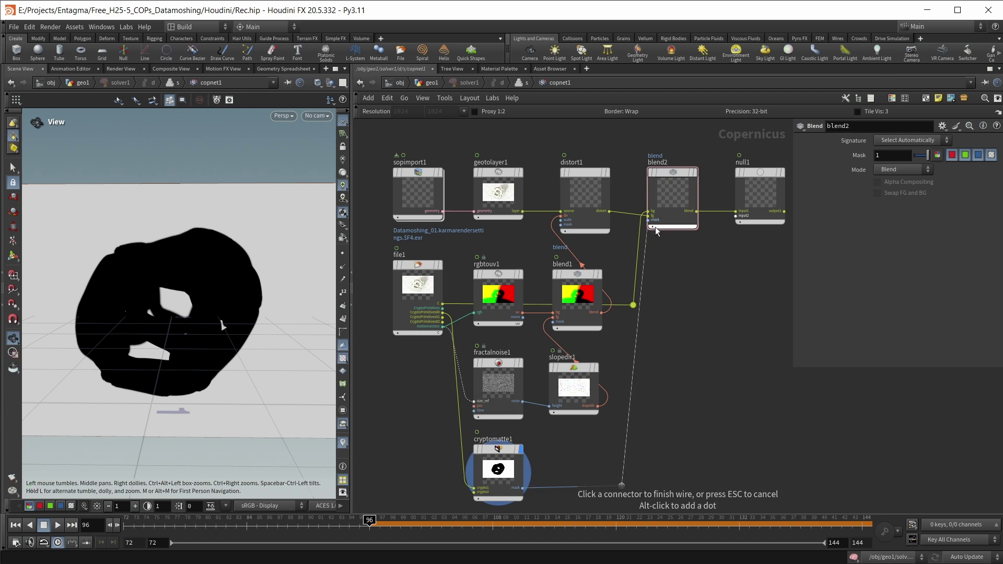
pyautogui.click(656, 230)
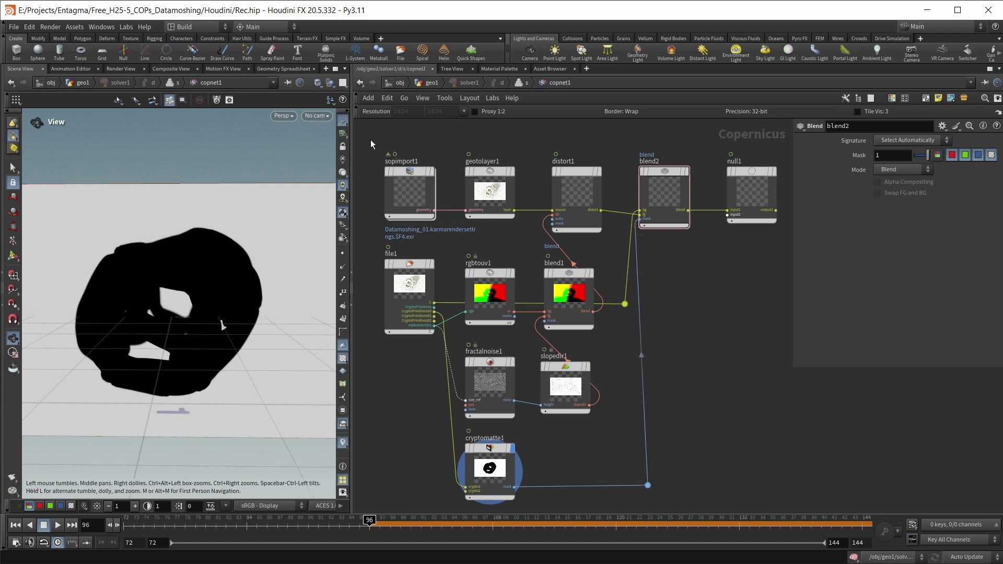
pyautogui.moveTo(370, 135); pyautogui.dragTo(775, 496)
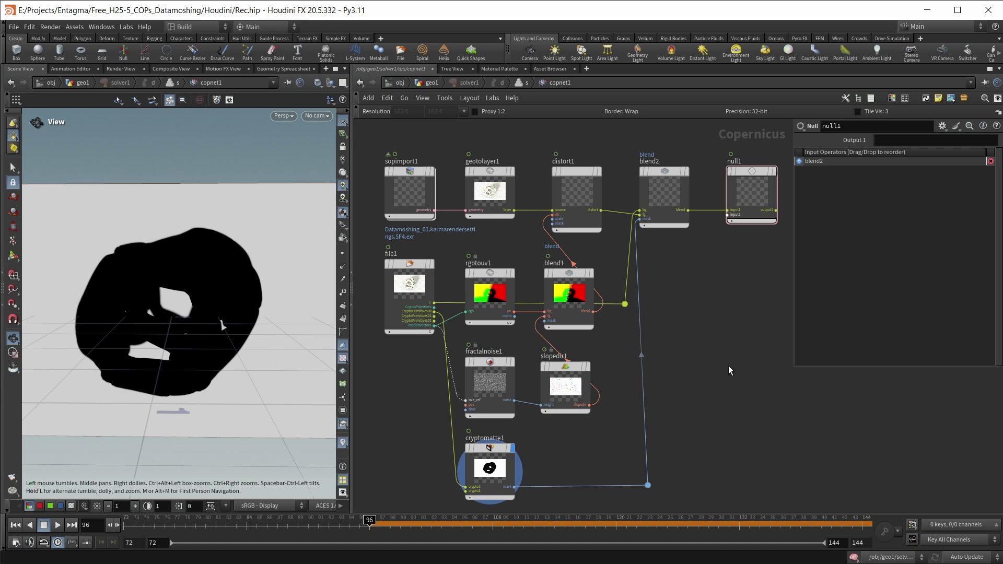
# Step: Return to geo1, reset solver1's simulation from the first frame, and view the result at frame 97
pyautogui.click(431, 83)
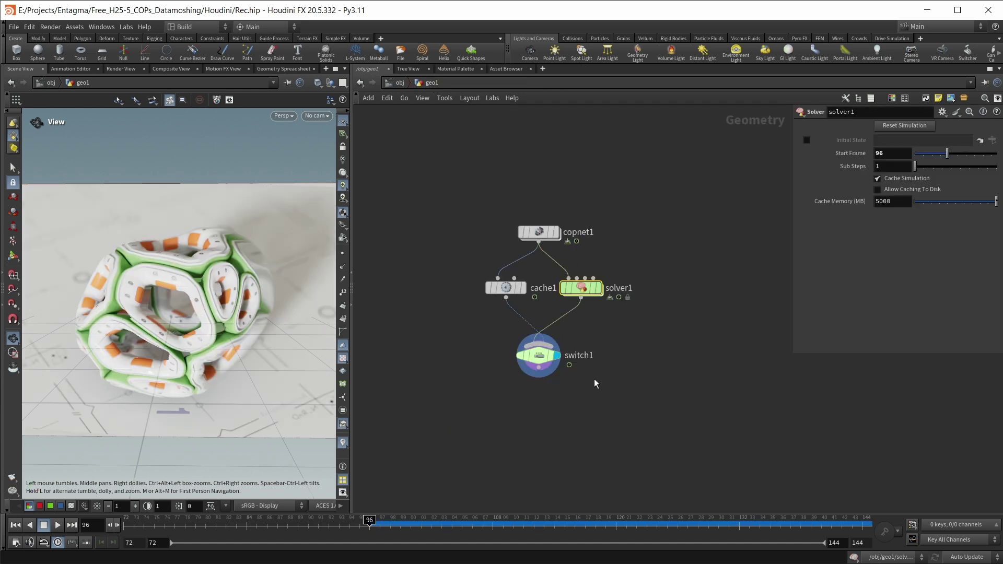
pyautogui.hotkey('ctrl', 'Left')
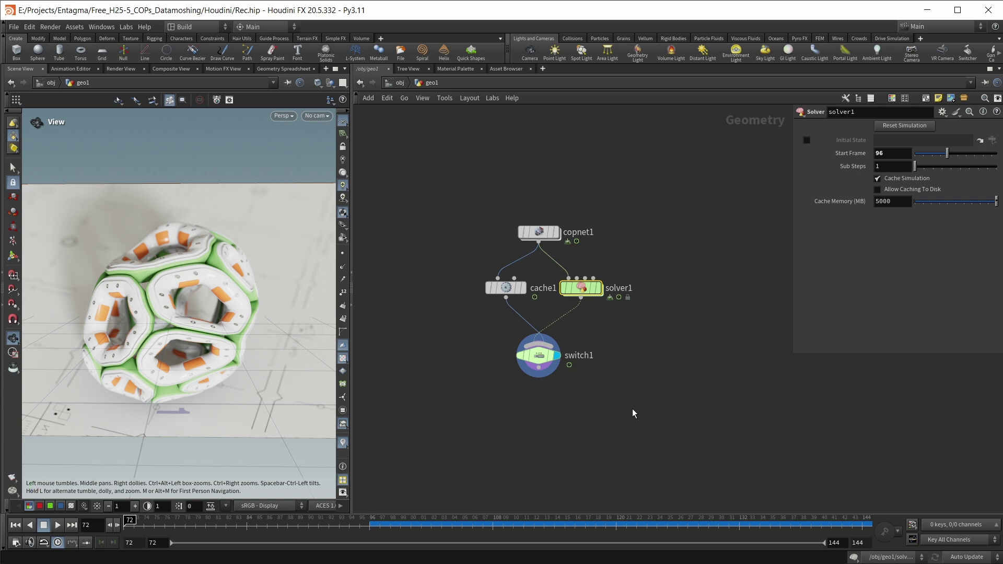
pyautogui.click(888, 127)
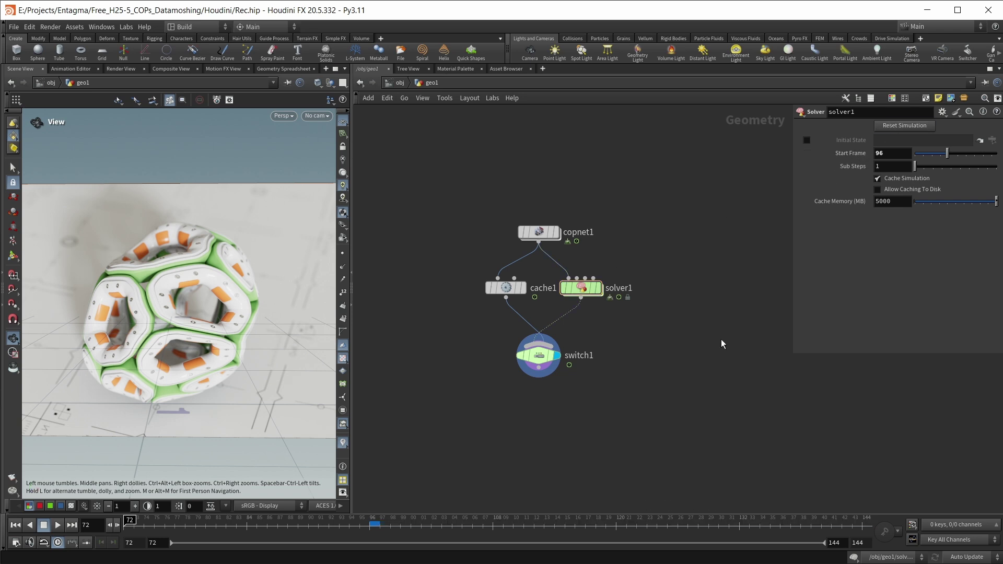
pyautogui.click(388, 518)
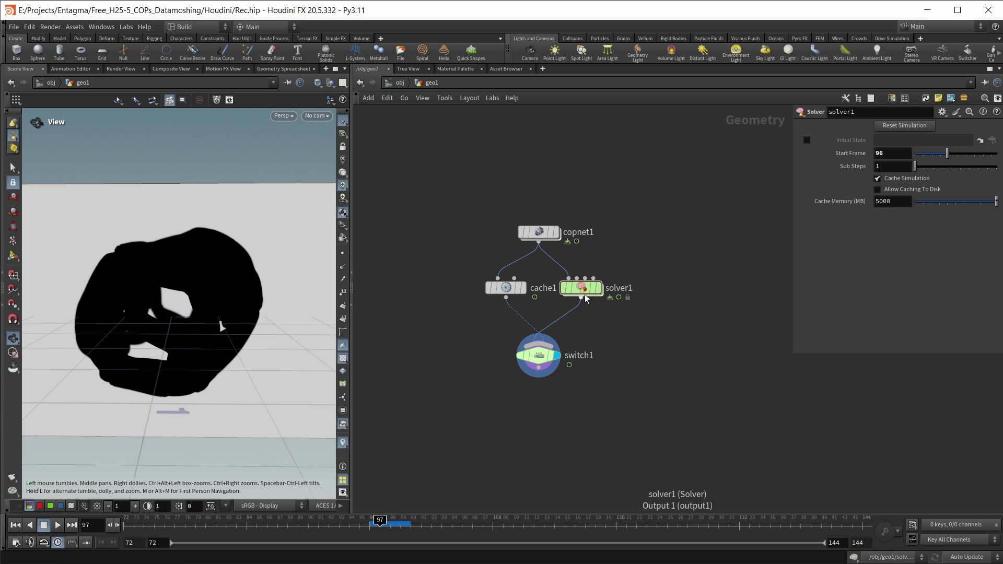
# Step: Go back into copnet1 inside solver1 and set null1 as the displayed node
pyautogui.moveTo(581, 292)
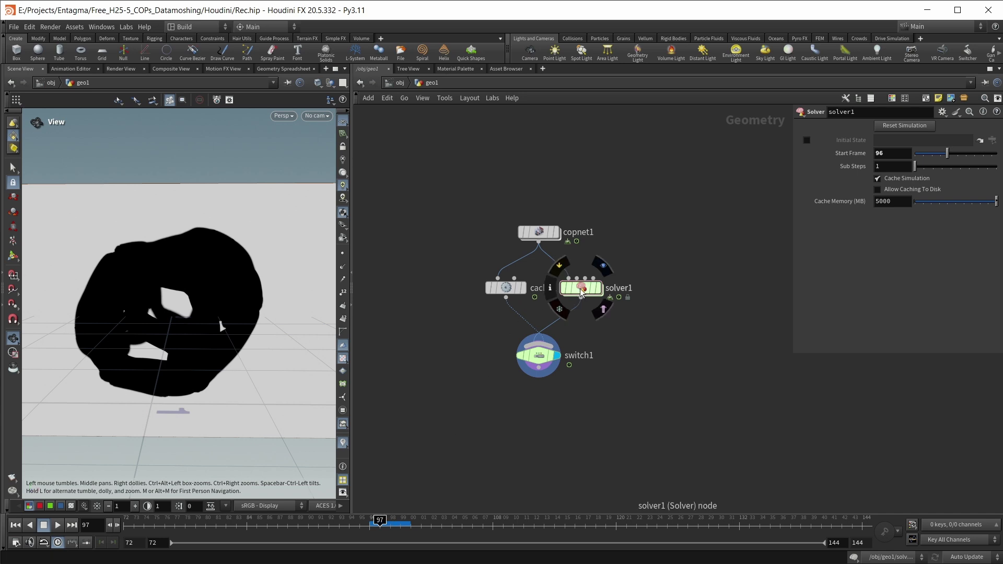
pyautogui.doubleClick(581, 291)
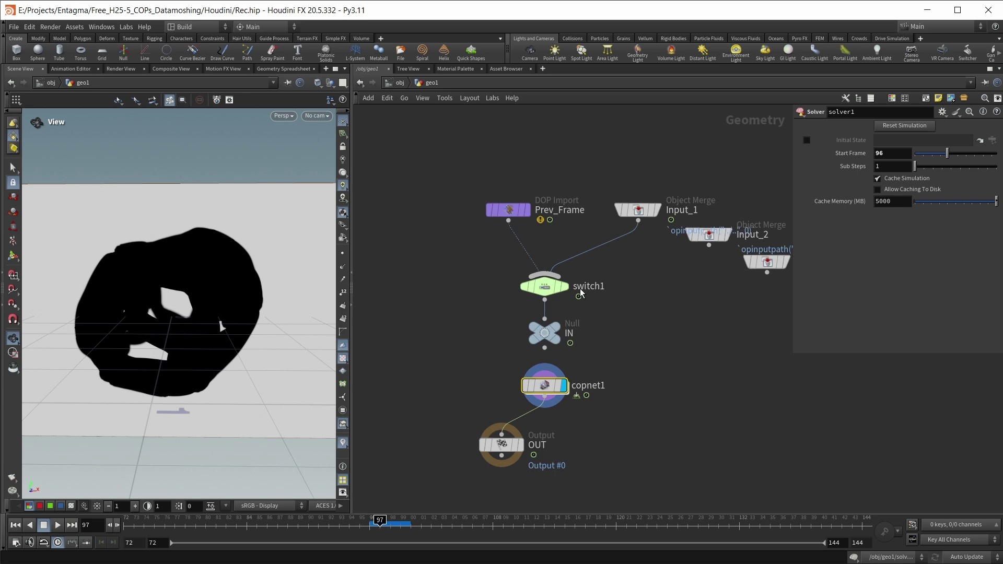
pyautogui.click(541, 392)
pyautogui.doubleClick(541, 392)
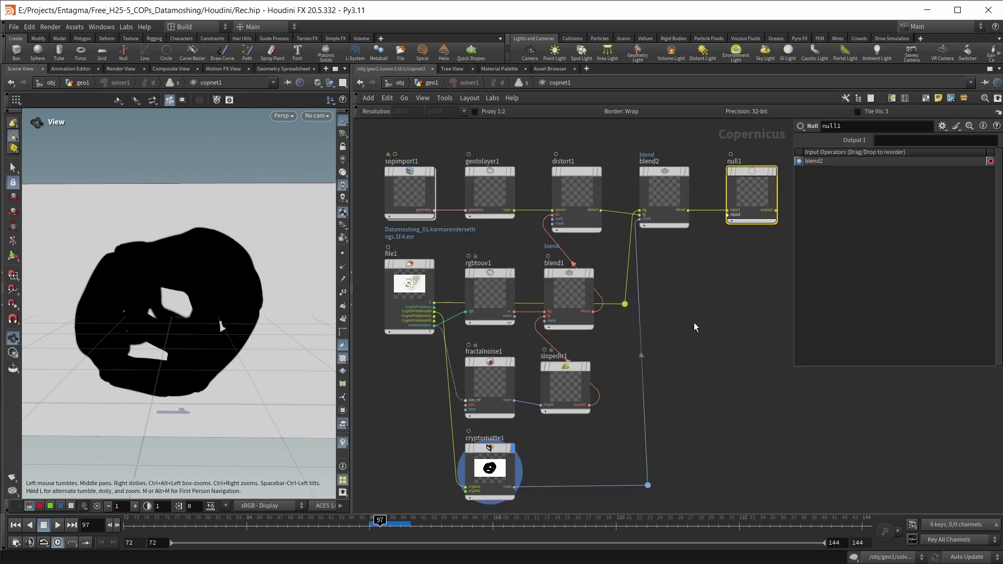
pyautogui.click(774, 172)
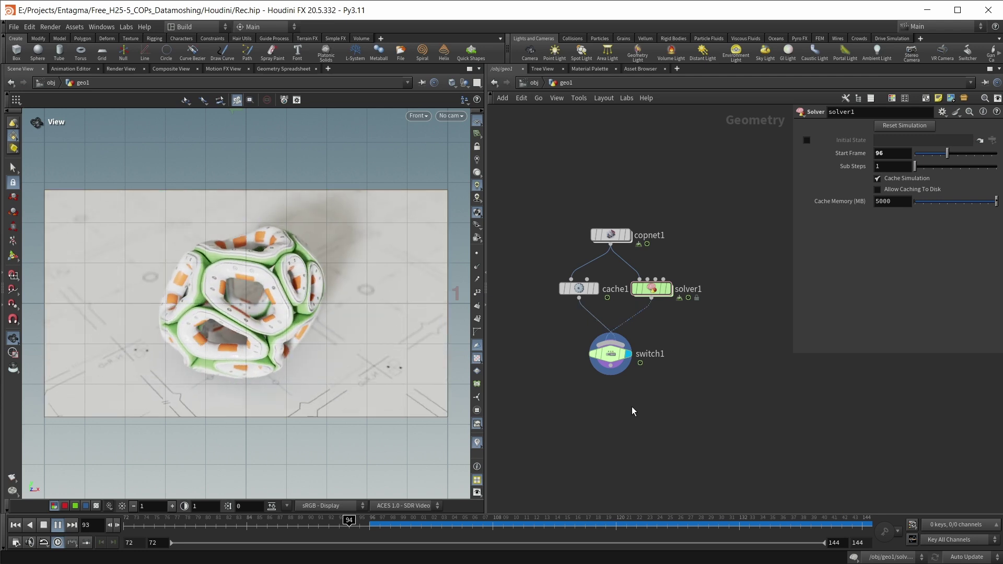
# Step: Stop playback and add a Null named OUT below switch1, wired to its output
pyautogui.press('Escape')
pyautogui.moveTo(631, 407); pyautogui.dragTo(636, 362, button='middle')
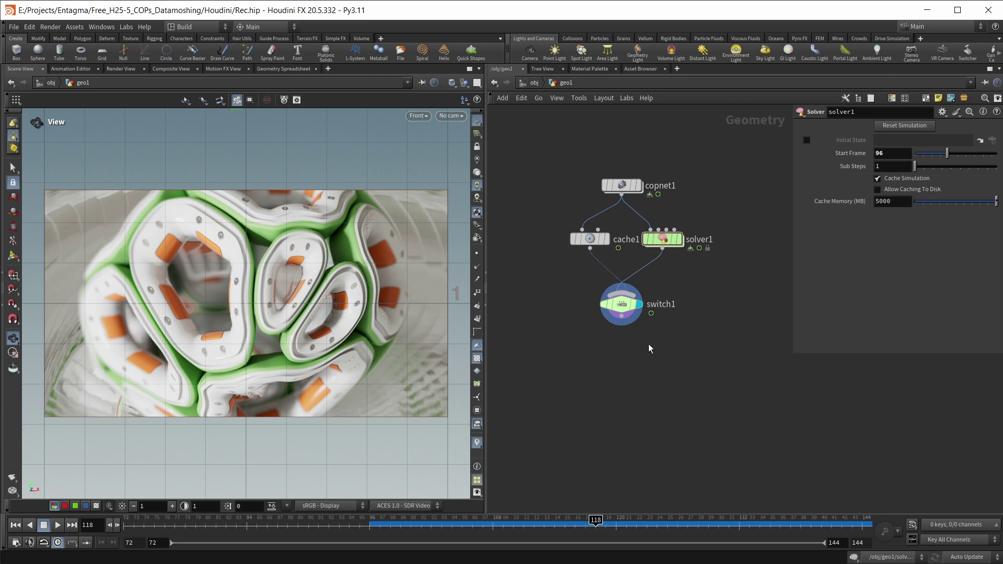
pyautogui.press('Tab')
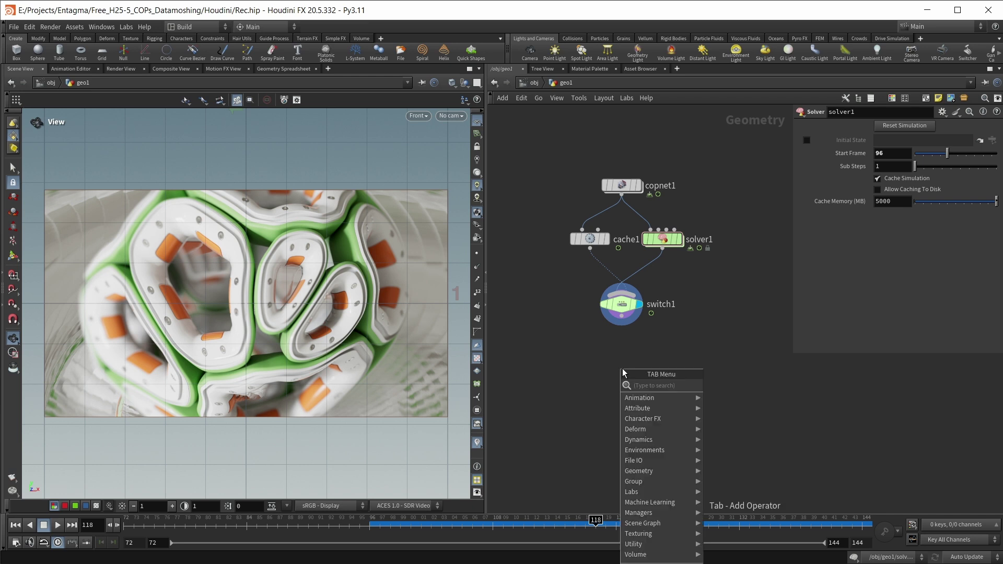
pyautogui.write('nu')
pyautogui.press('Return')
pyautogui.click(622, 368)
pyautogui.moveTo(627, 329); pyautogui.dragTo(616, 374)
pyautogui.click(617, 374)
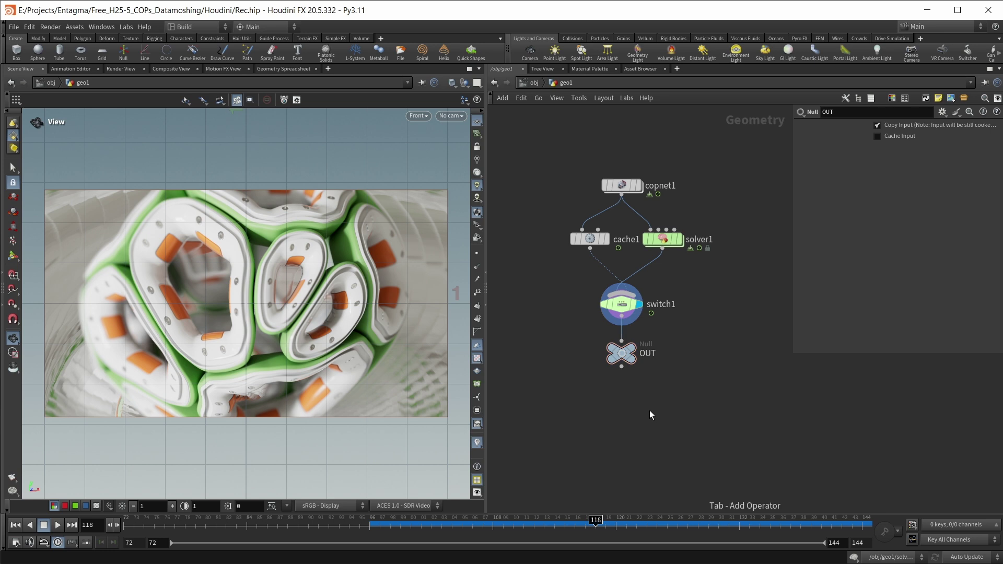
# Step: Add a new COP Network node below the OUT null and display it
pyautogui.press('Tab')
pyautogui.write('cop')
pyautogui.press('Return')
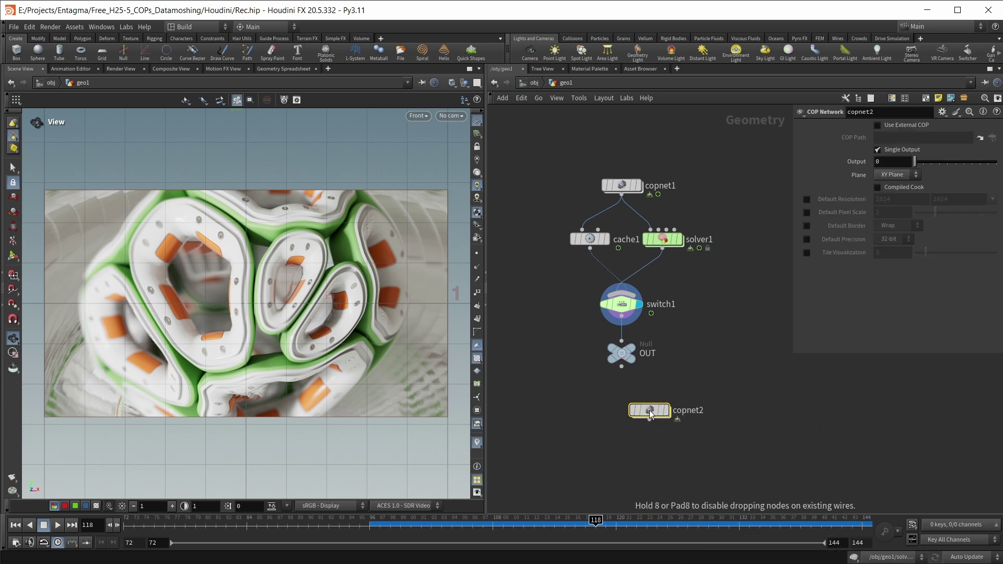
pyautogui.click(636, 407)
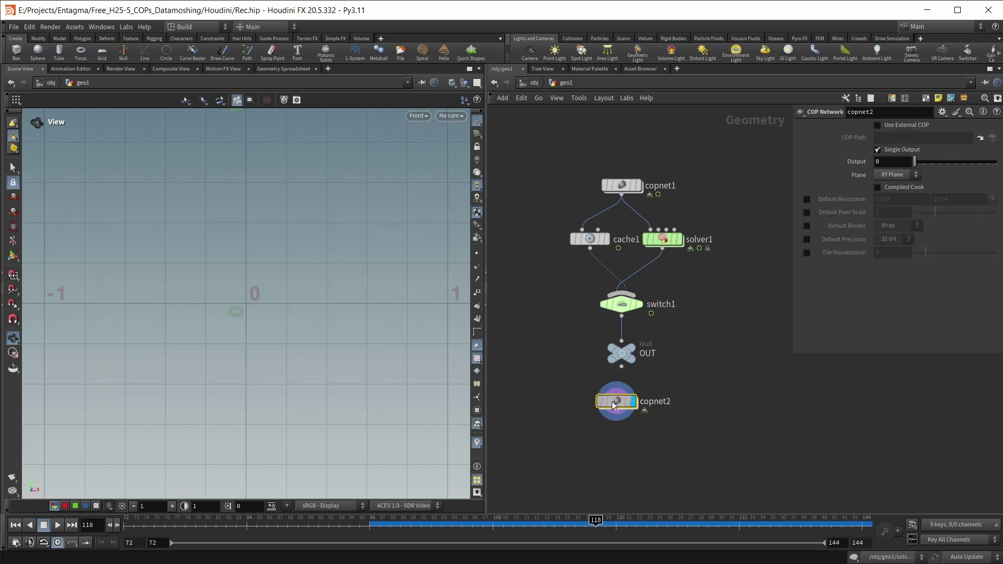
# Step: Inside copnet2, add a SOP Import node that uses the external SOP path ../../OUT/
pyautogui.doubleClick(616, 401)
pyautogui.press('Tab')
pyautogui.write('sop')
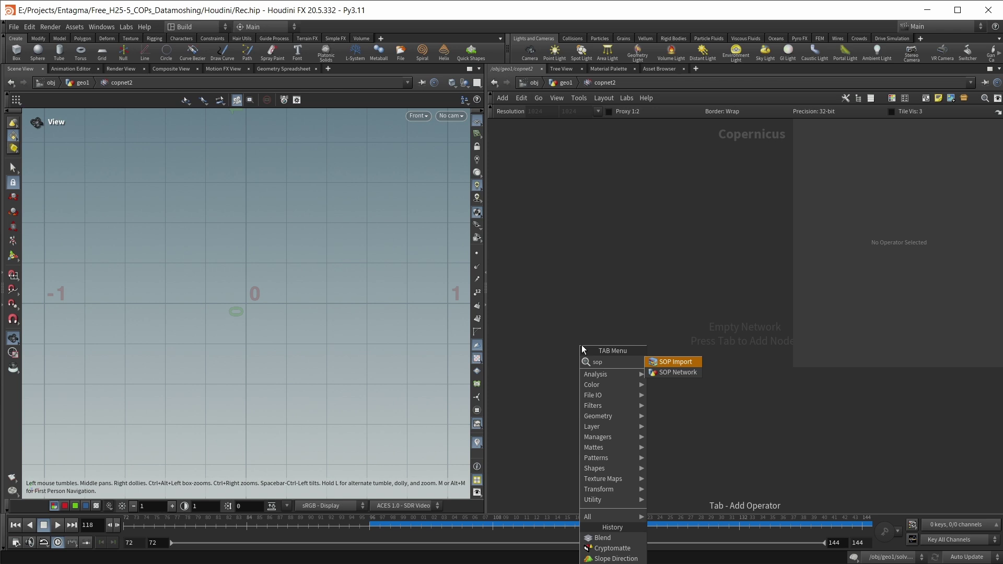
pyautogui.press('Return')
pyautogui.click(581, 365)
pyautogui.click(878, 139)
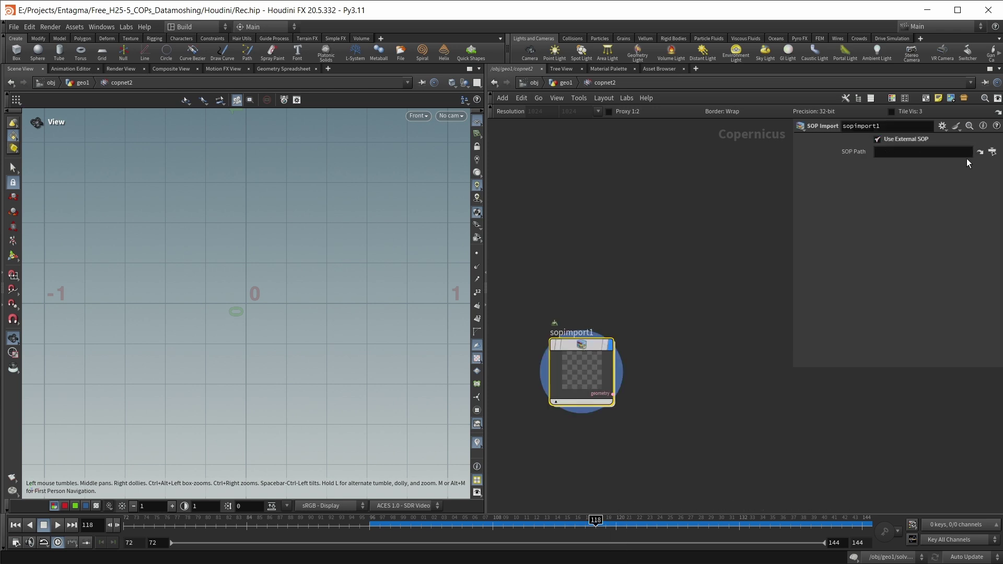
pyautogui.click(921, 154)
pyautogui.write('../../OUT/')
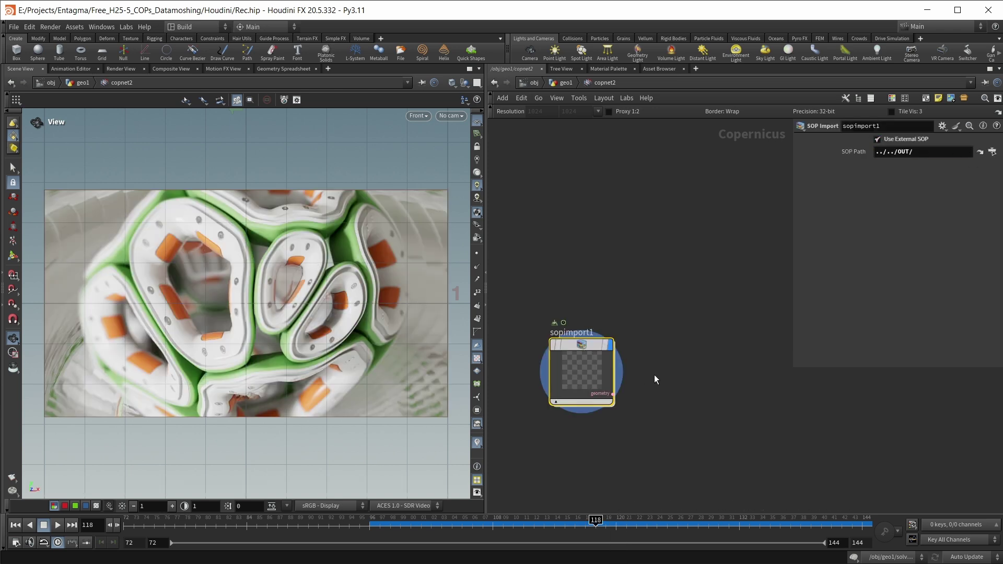
# Step: Add a Geometry to Layer node fed by sopimport1, set its signature to RGBA, and display it
pyautogui.press('Tab')
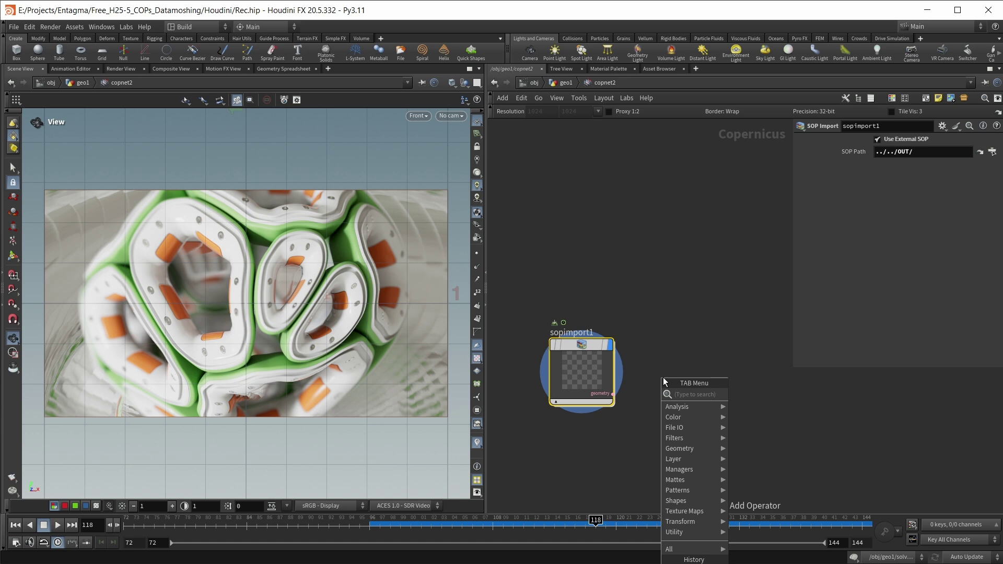
pyautogui.write('geo')
pyautogui.press('Return')
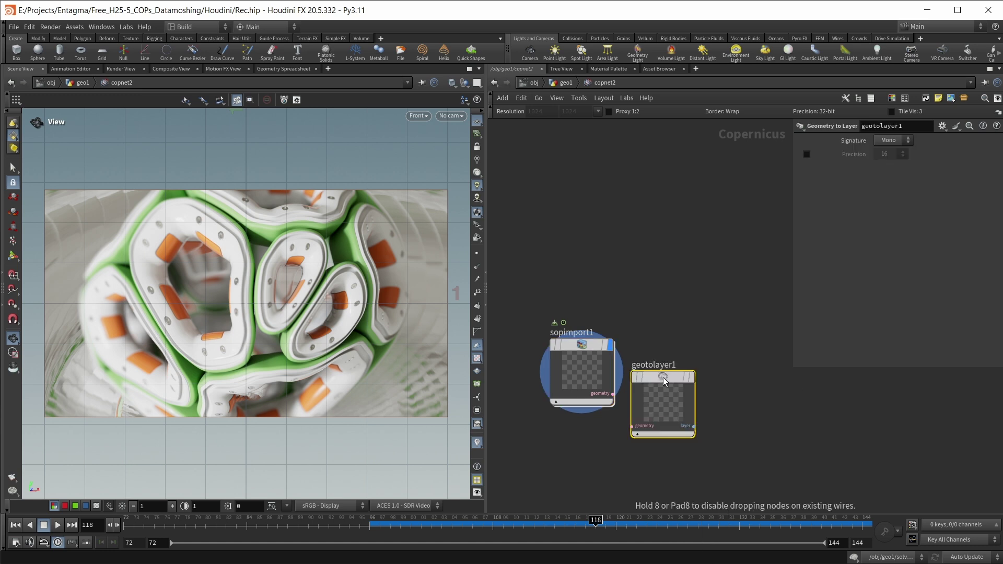
pyautogui.click(664, 381)
# Step: Add a ROP Image Output node beside geotolayer1 and set its COP Path to ../geotolayer1
pyautogui.moveTo(792, 432); pyautogui.dragTo(694, 432, button='middle')
pyautogui.press('Tab')
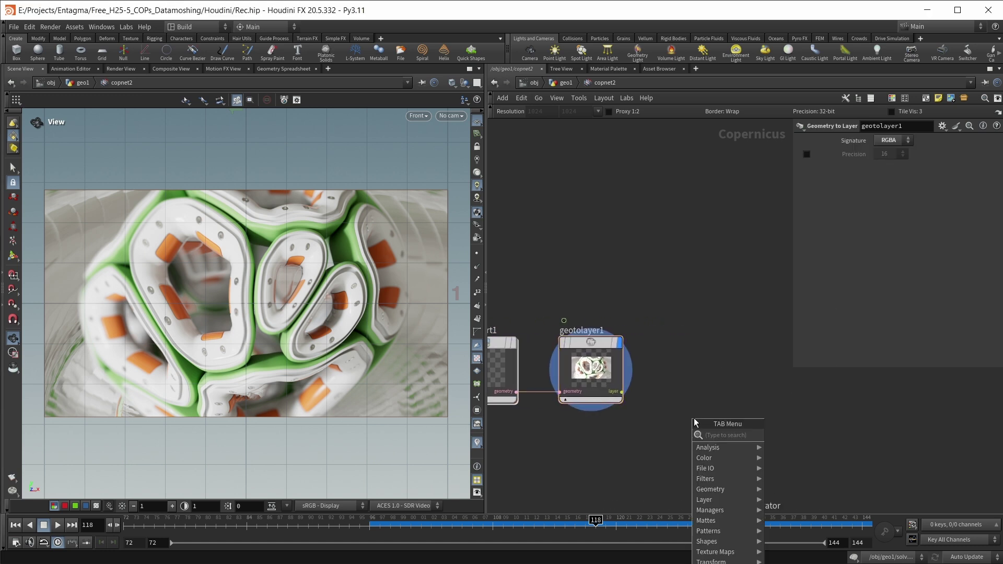
pyautogui.write('rop')
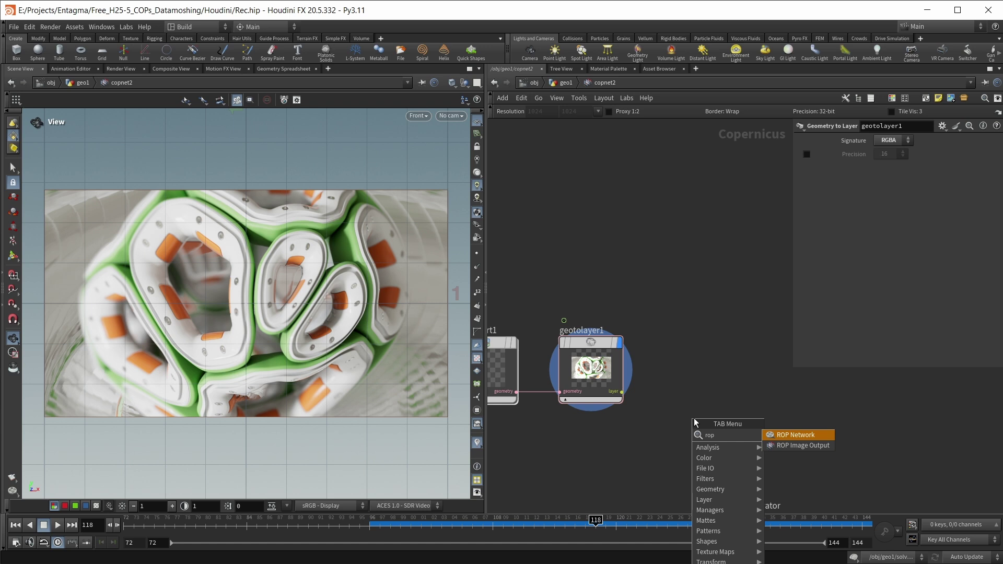
pyautogui.press('Down')
pyautogui.press('Return')
pyautogui.click(693, 417)
pyautogui.moveTo(693, 417); pyautogui.dragTo(681, 369)
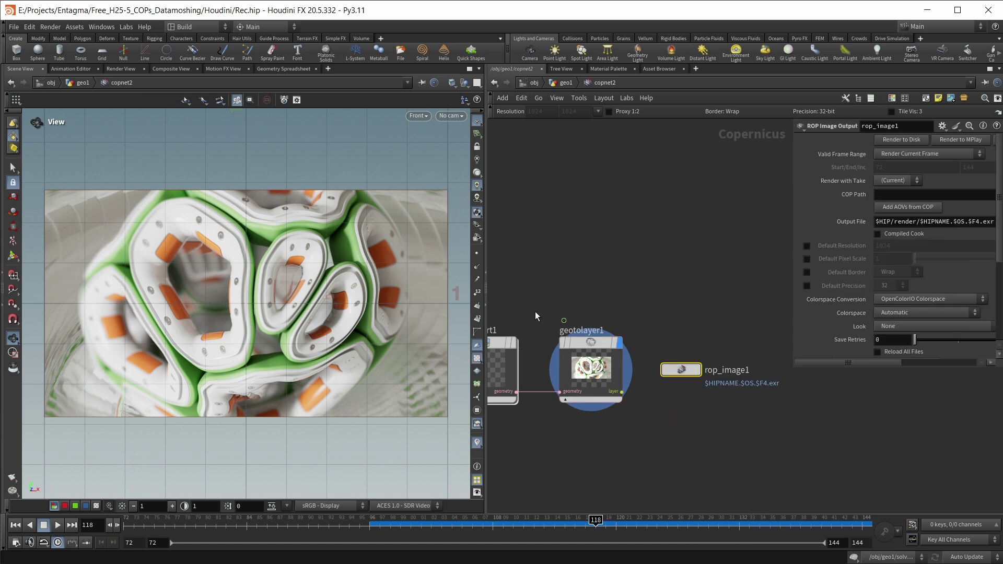
pyautogui.moveTo(587, 344); pyautogui.dragTo(893, 193)
pyautogui.moveTo(790, 212); pyautogui.dragTo(731, 212)
# Step: Set rop_image1's output file to $HIP/render/$HIPNAME.$OS.$F4.jpg
pyautogui.scroll(-2, 973, 221)
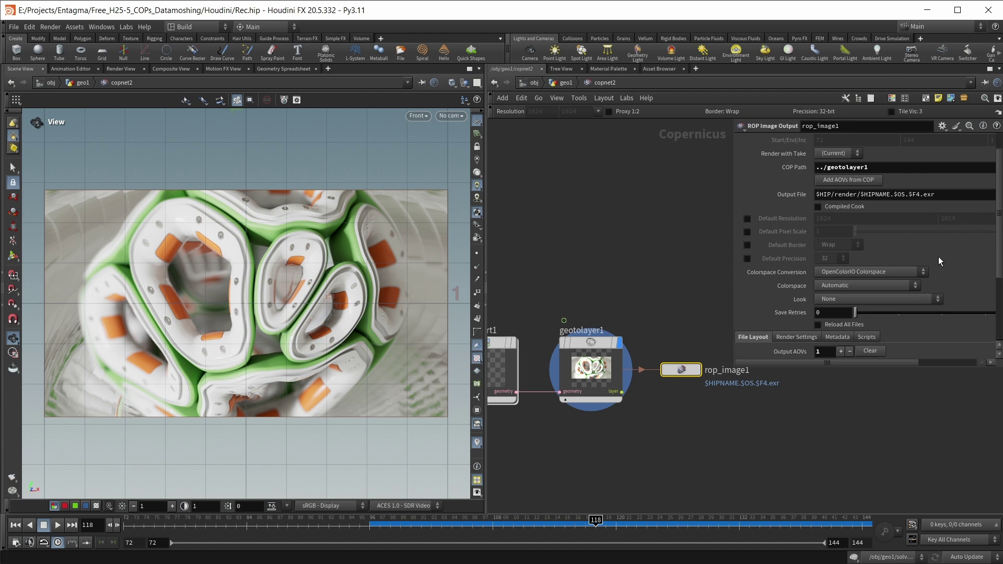
pyautogui.moveTo(934, 195)
pyautogui.mouseDown()
pyautogui.moveTo(915, 197)
pyautogui.moveTo(924, 205)
pyautogui.mouseUp()
pyautogui.press('BackSpace')
pyautogui.press('BackSpace')
pyautogui.write('jpg')
pyautogui.press('Return')
# Step: Set rop_image1's colorspace conversion to Bake to OpenColorIO Display/View, using sRGB - Display and ACES 1.0 - SDR Video
pyautogui.click(859, 286)
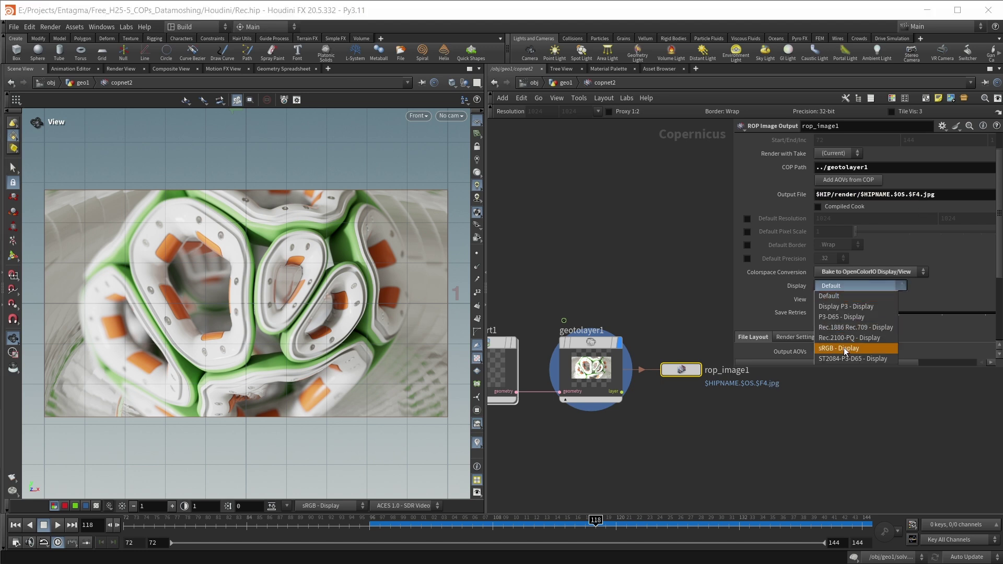
pyautogui.click(844, 347)
pyautogui.click(844, 299)
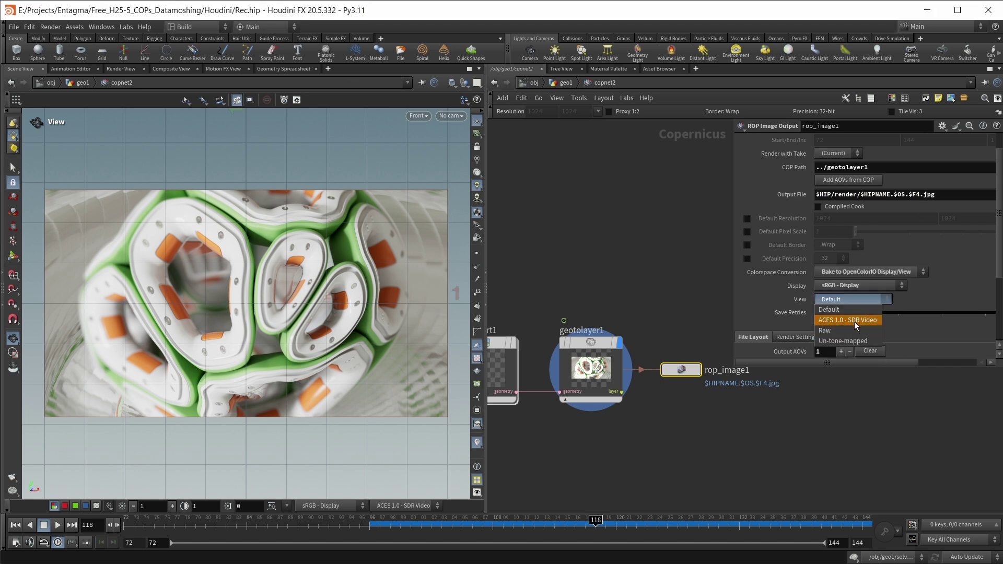
pyautogui.click(854, 320)
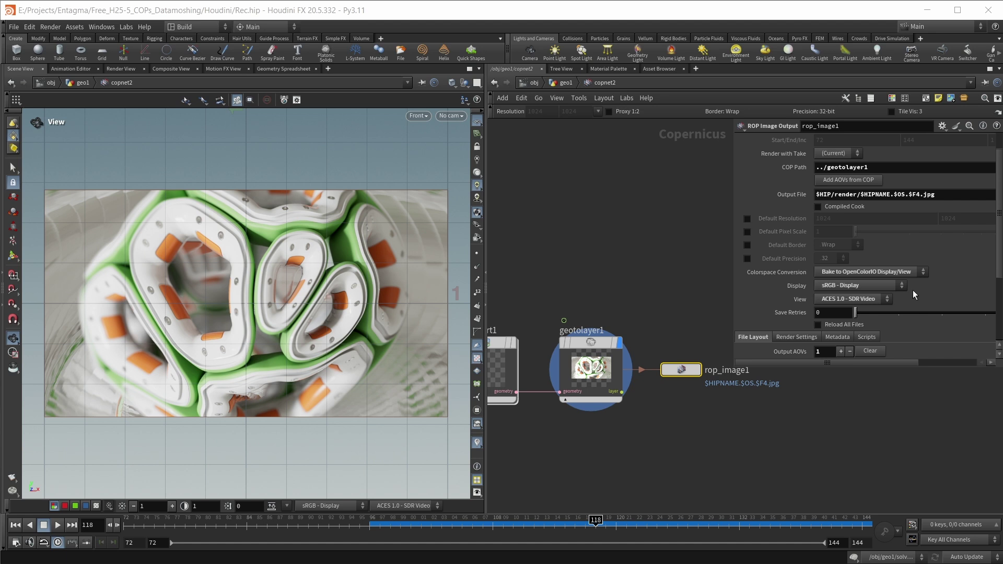